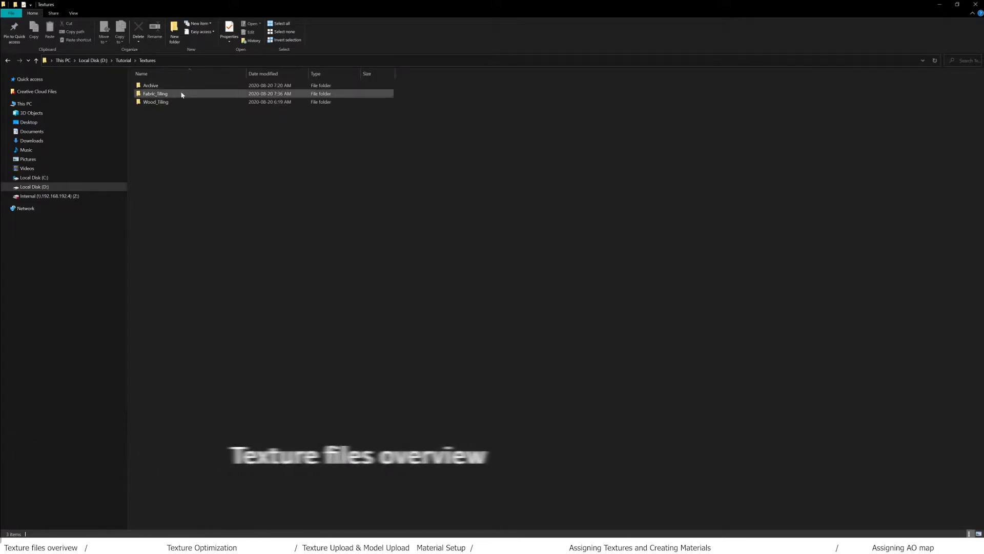
# Open the Fabric_1 folder inside the Fabric_Tiling textures folder.
pyautogui.click(163, 102)
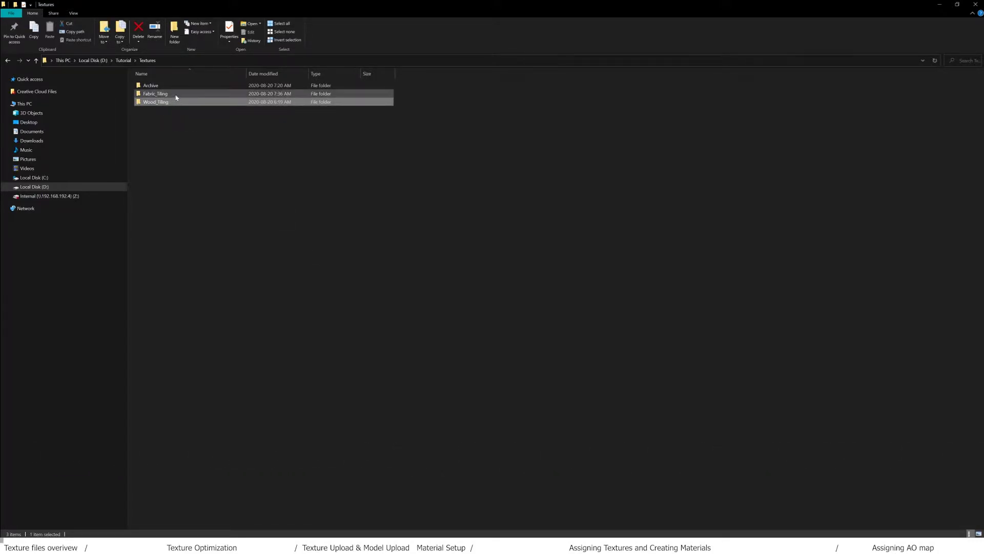
pyautogui.doubleClick(166, 97)
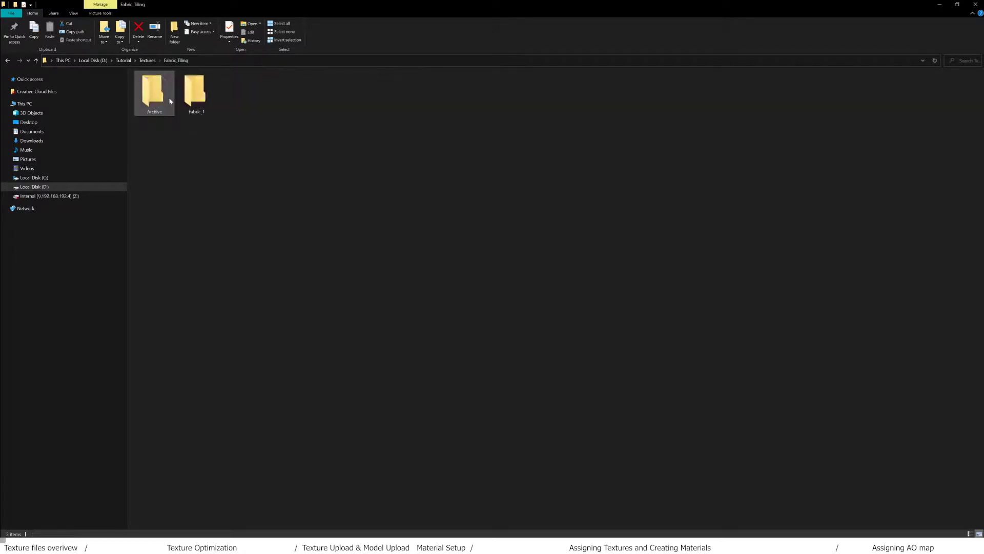
pyautogui.doubleClick(205, 98)
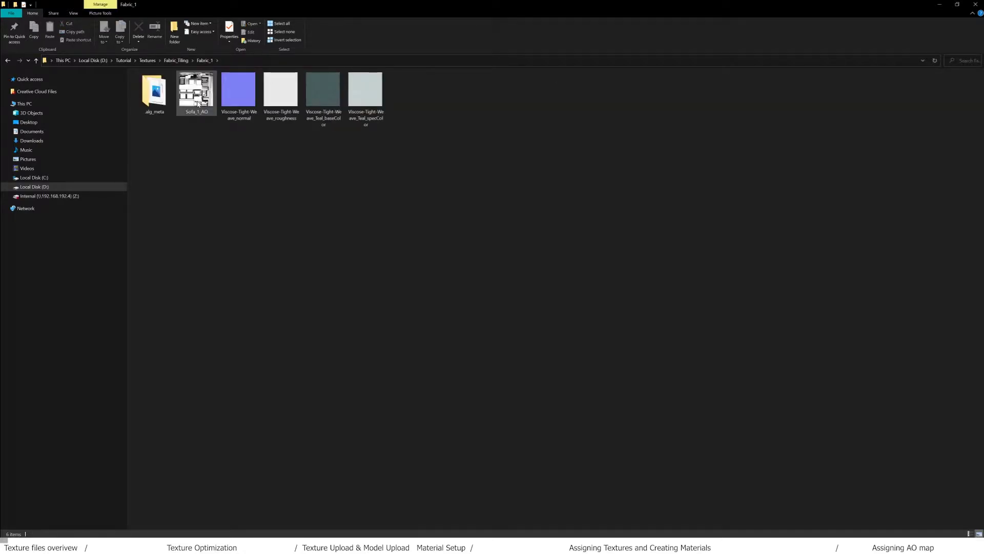
# Check the file sizes of the AO, normal, roughness, baseColor and specColor maps and the dimensions of the specColor map.
pyautogui.click(197, 99)
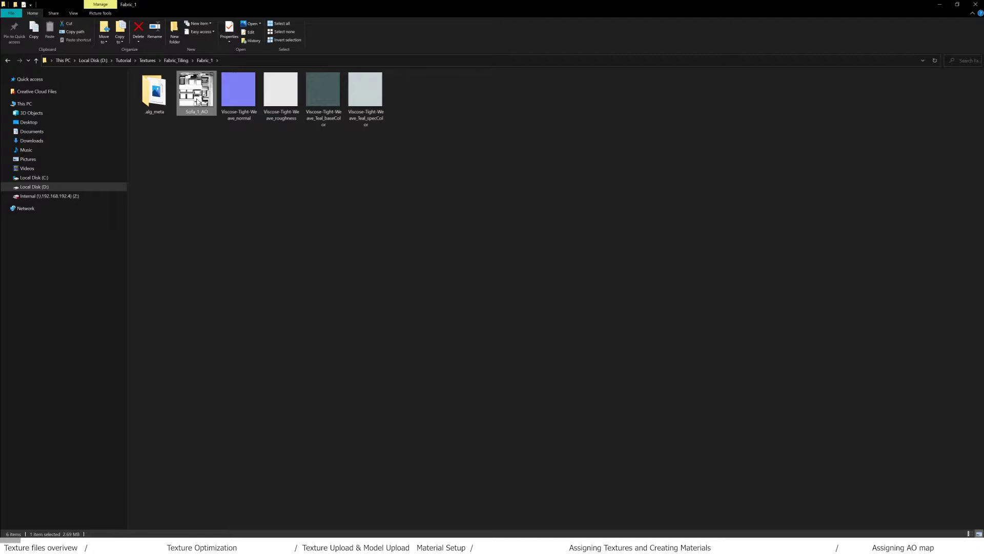
pyautogui.click(244, 101)
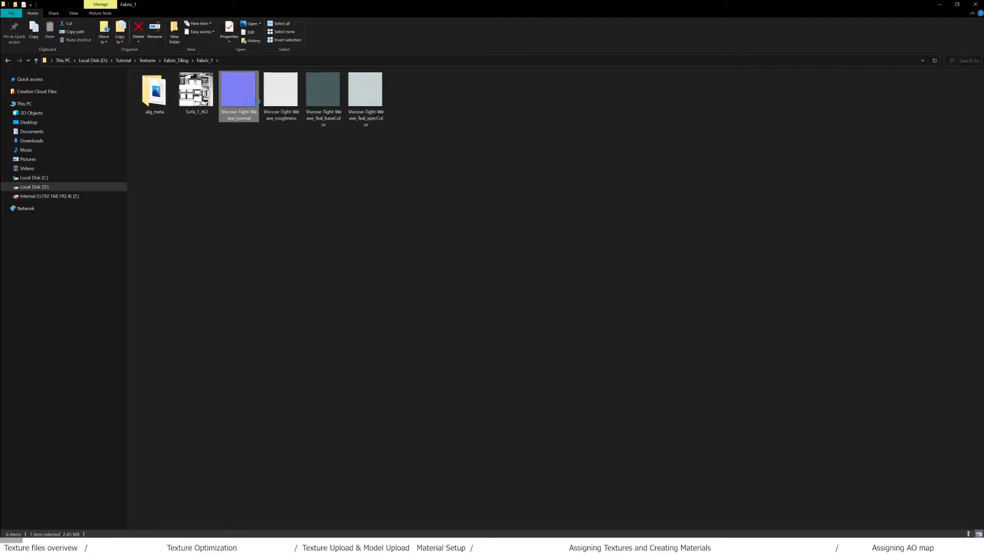
pyautogui.click(285, 101)
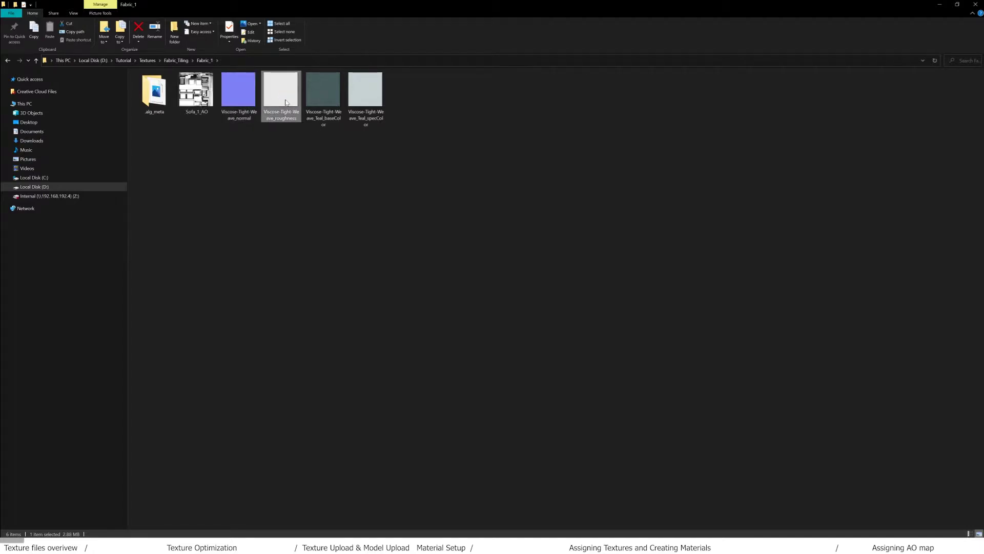
pyautogui.click(334, 105)
pyautogui.click(376, 103)
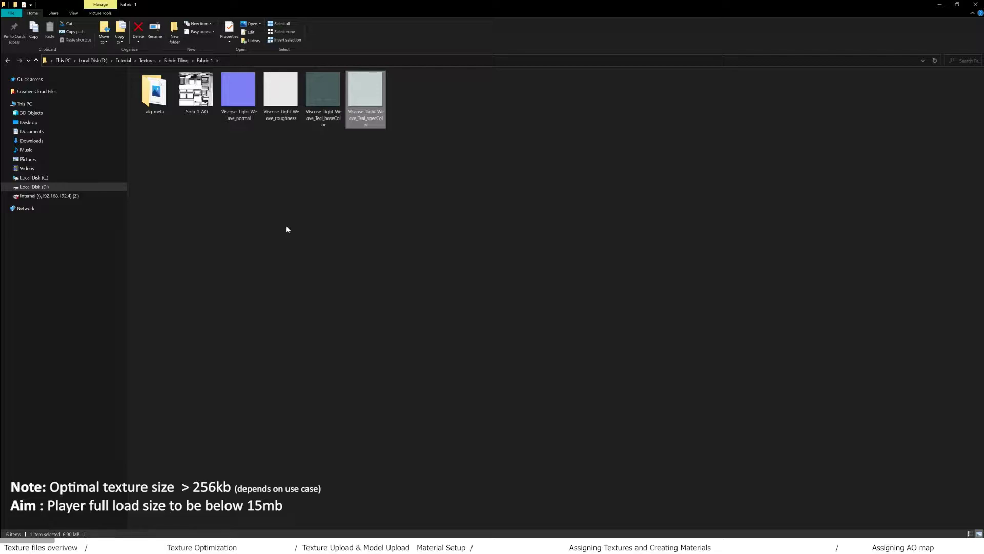
pyautogui.moveTo(363, 98)
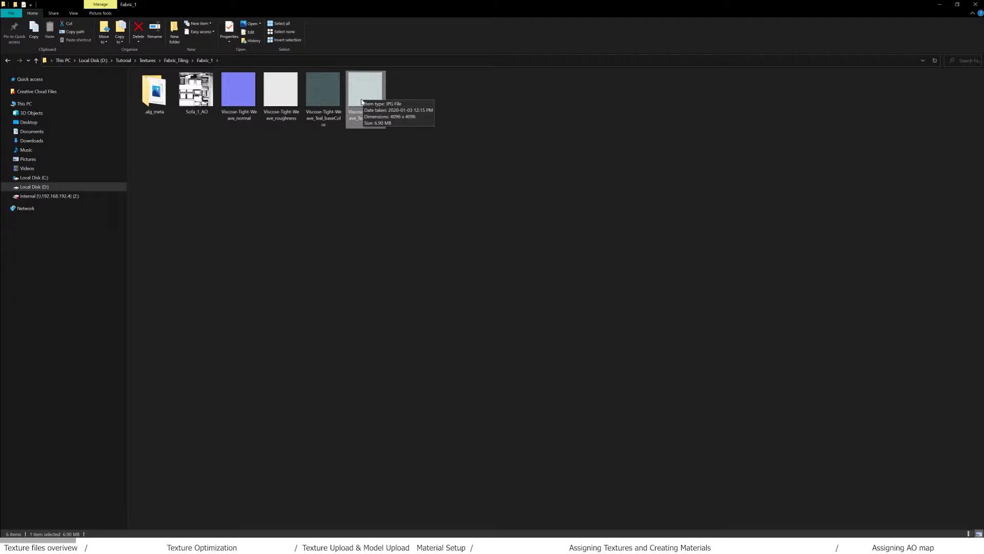
pyautogui.click(183, 144)
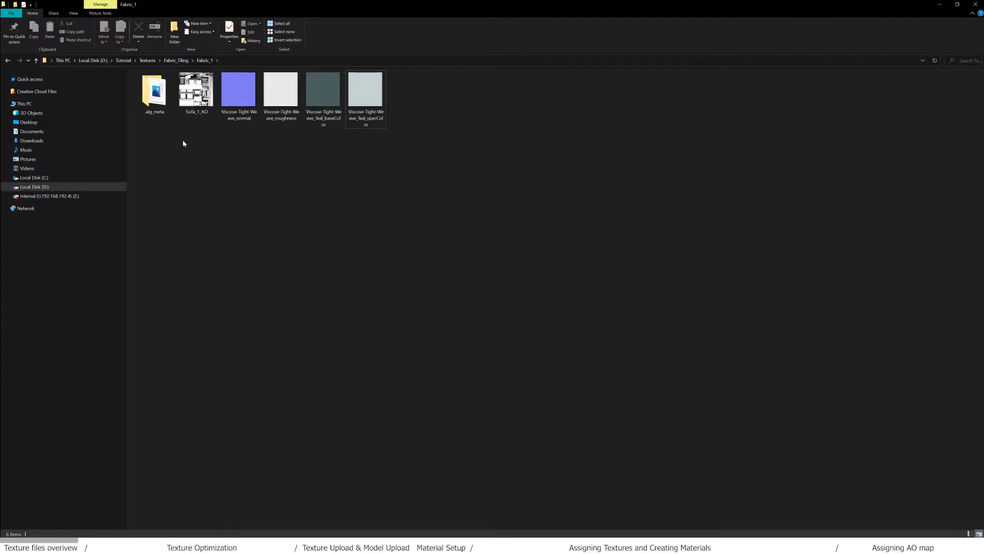
pyautogui.moveTo(189, 139); pyautogui.dragTo(357, 141)
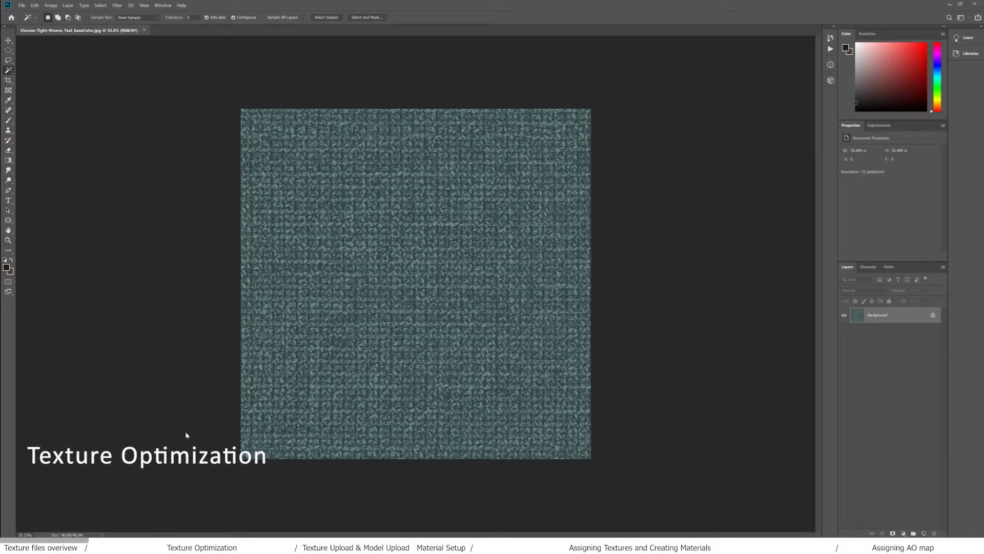
# Resize the teal baseColor texture to 1024 × 1024 pixels.
pyautogui.click(51, 6)
pyautogui.click(72, 59)
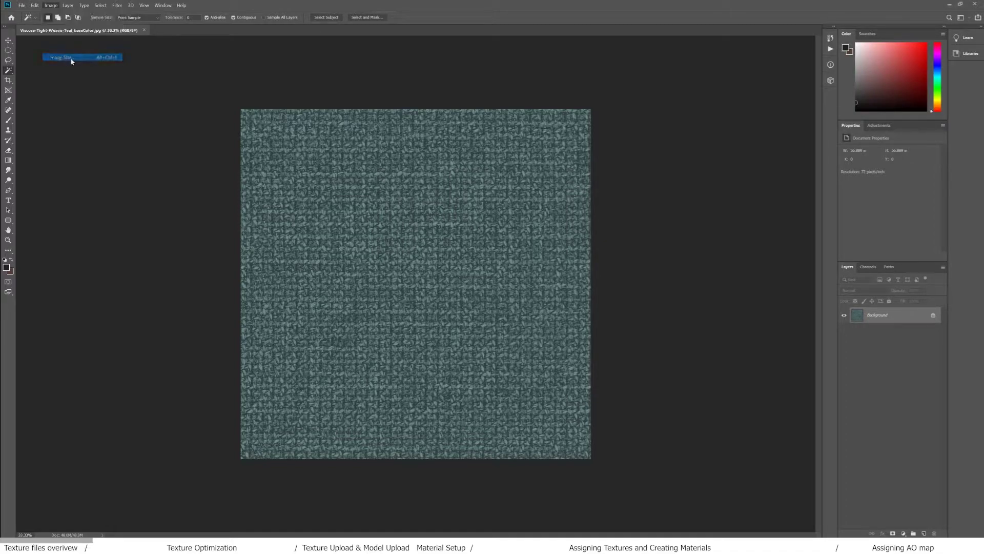
pyautogui.write('1024')
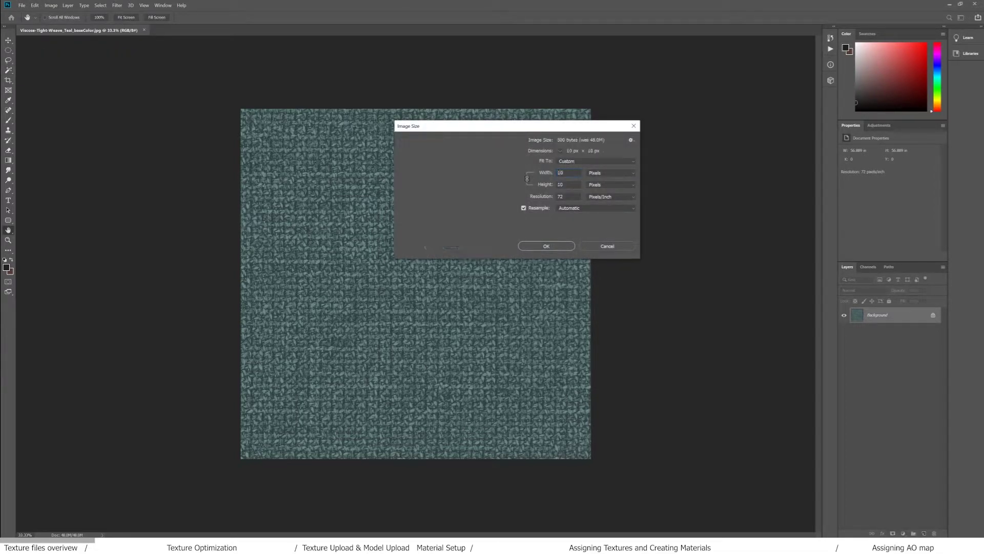
pyautogui.click(546, 247)
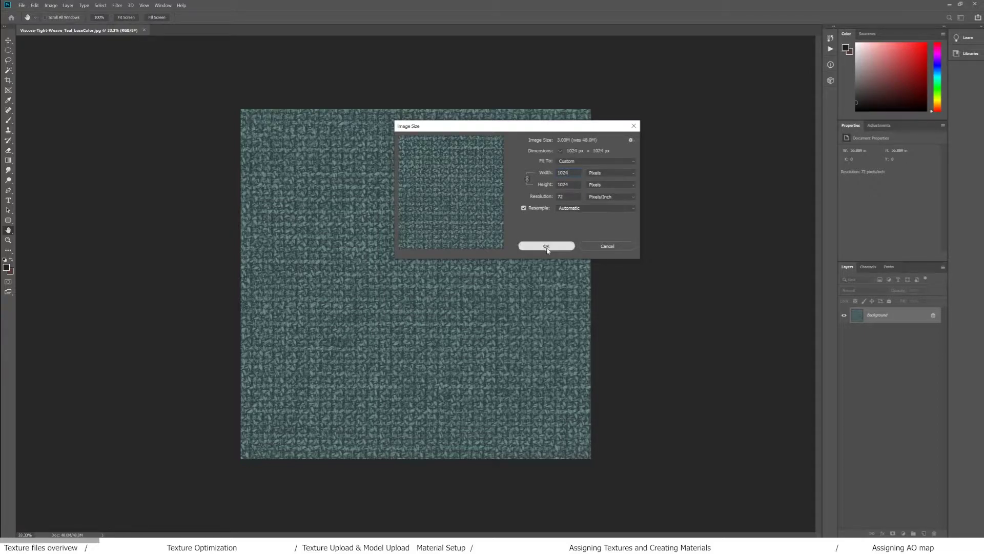
# Save the resized baseColor texture as a JPEG in the Optimized folder, lowering the image quality below 8.
pyautogui.click(22, 5)
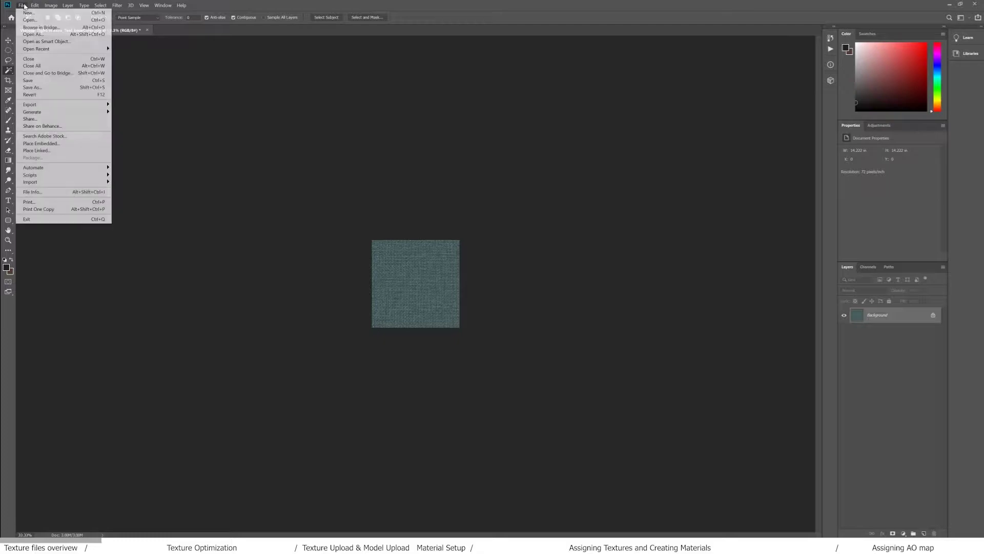
pyautogui.click(35, 86)
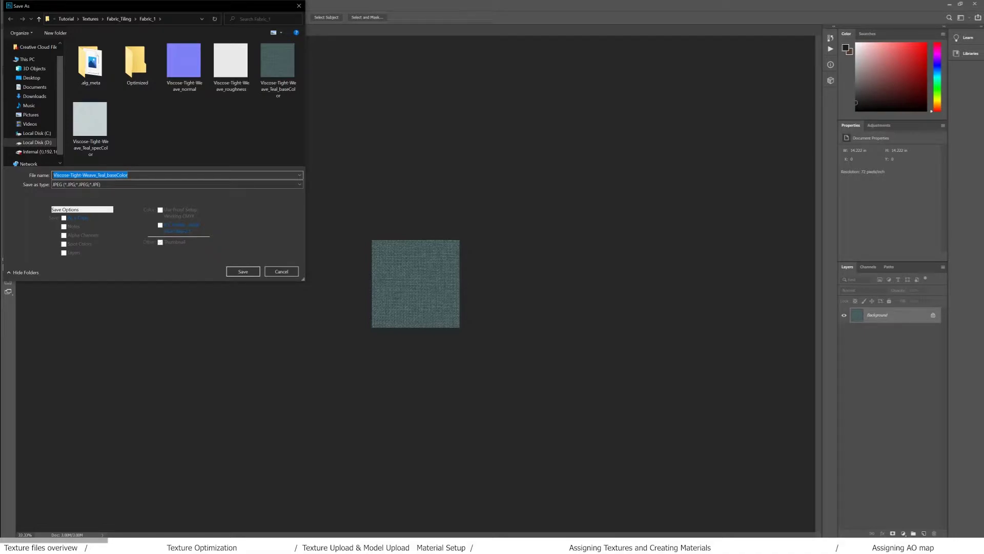
pyautogui.click(107, 175)
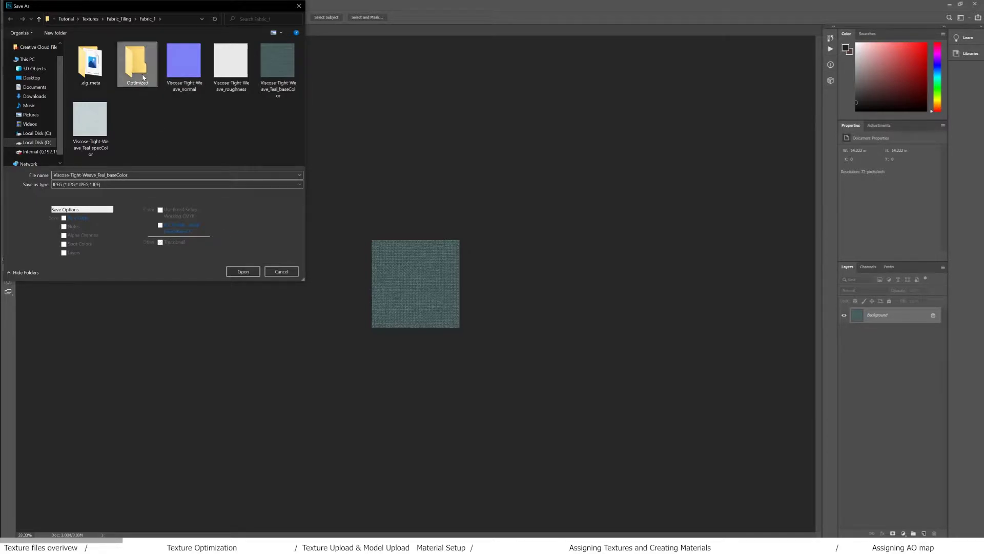
pyautogui.doubleClick(137, 63)
pyautogui.click(243, 271)
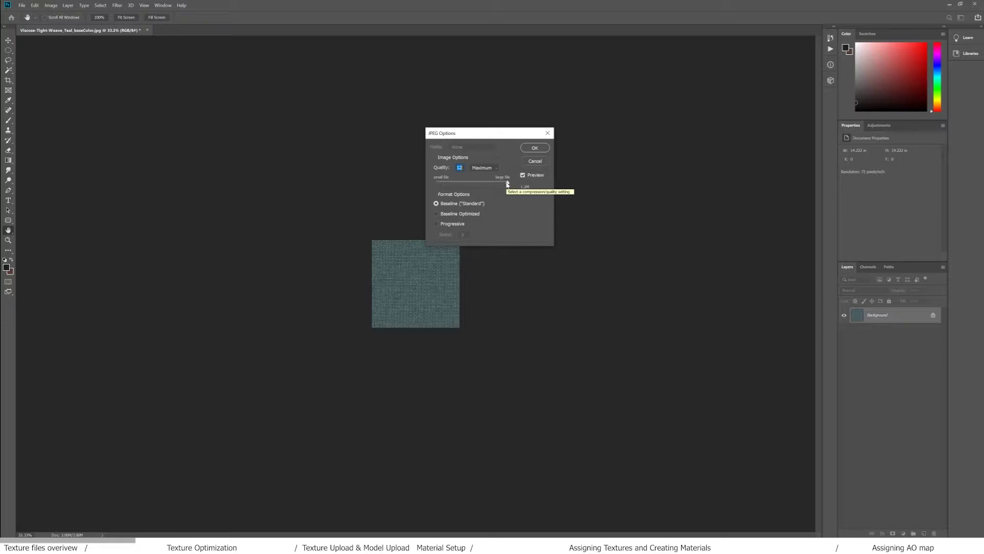
pyautogui.moveTo(508, 183); pyautogui.dragTo(482, 184)
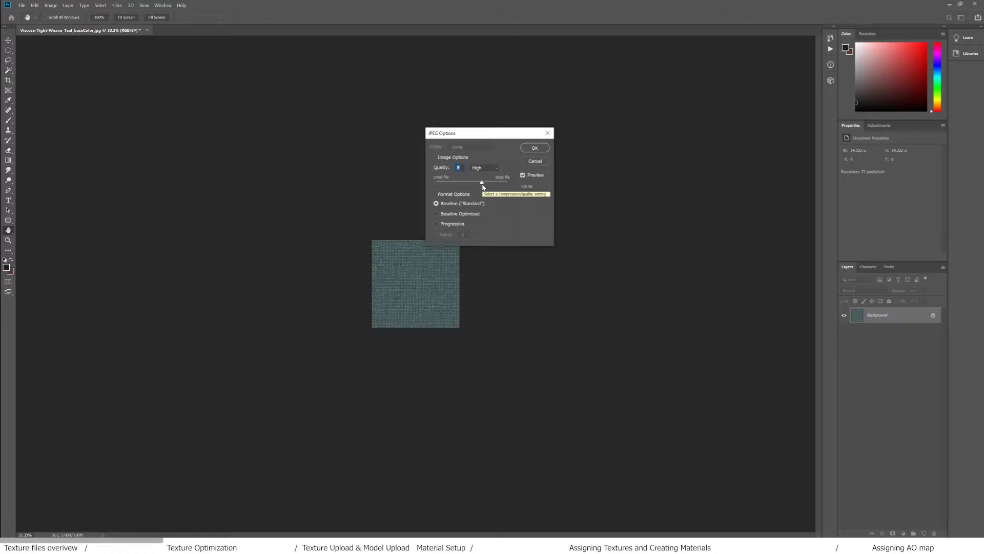
pyautogui.moveTo(482, 187); pyautogui.dragTo(468, 183)
pyautogui.click(535, 148)
pyautogui.press('w')
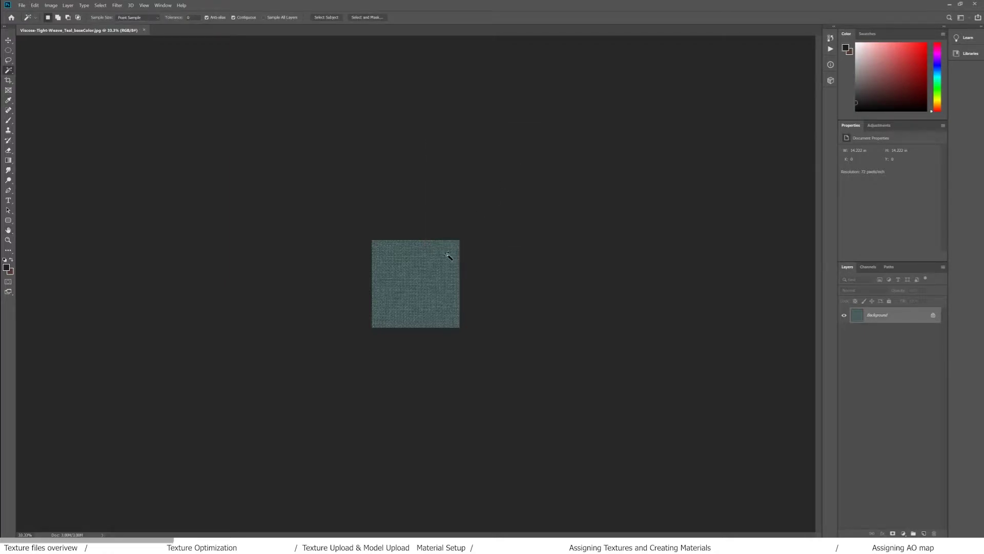
# Inspect the weave detail of the compressed baseColor texture up close.
pyautogui.keyDown('alt'); pyautogui.scroll(1, 454, 273); pyautogui.keyUp('alt')
pyautogui.keyDown('alt'); pyautogui.scroll(10, 454, 273); pyautogui.keyUp('alt')
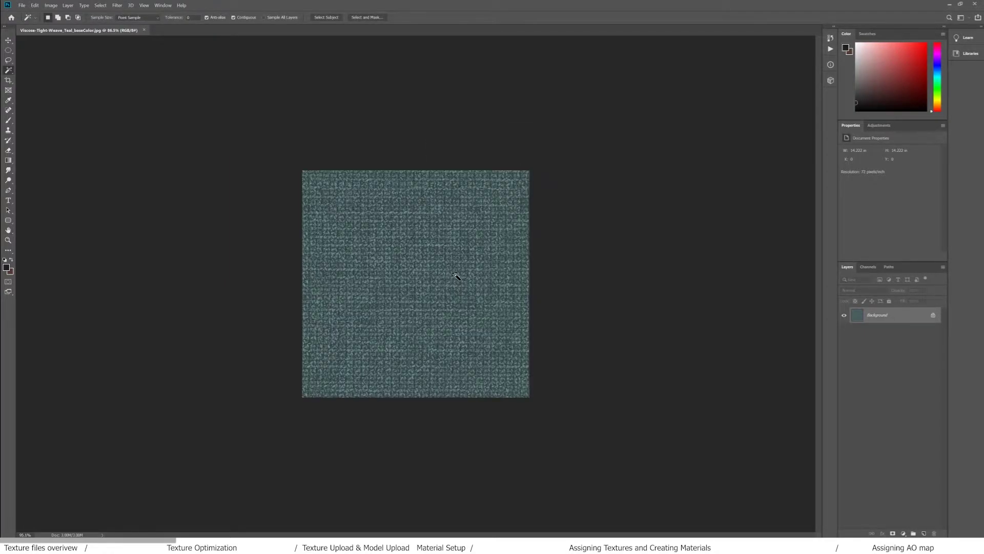
pyautogui.keyDown('alt'); pyautogui.scroll(2, 413, 267); pyautogui.keyUp('alt')
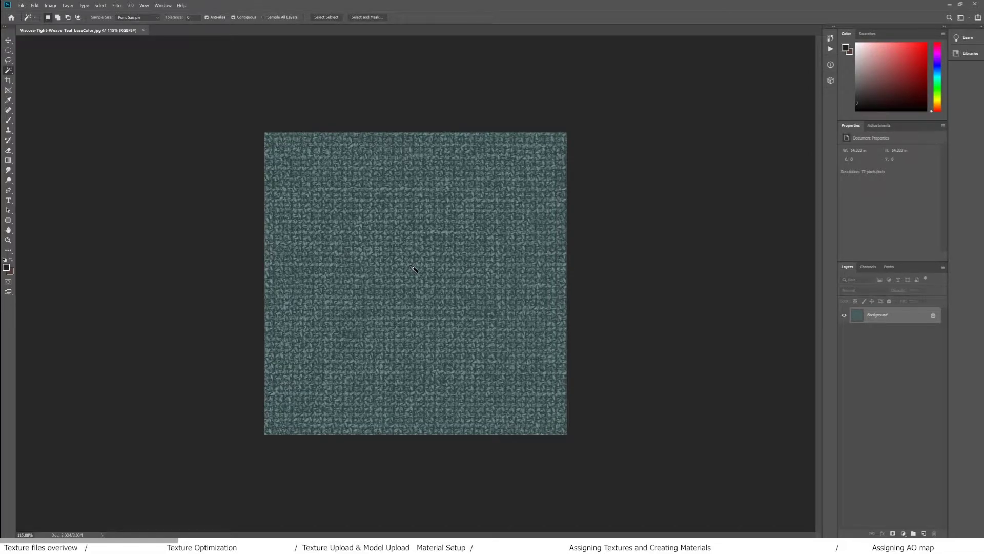
pyautogui.keyDown('alt'); pyautogui.scroll(1, 413, 267); pyautogui.keyUp('alt')
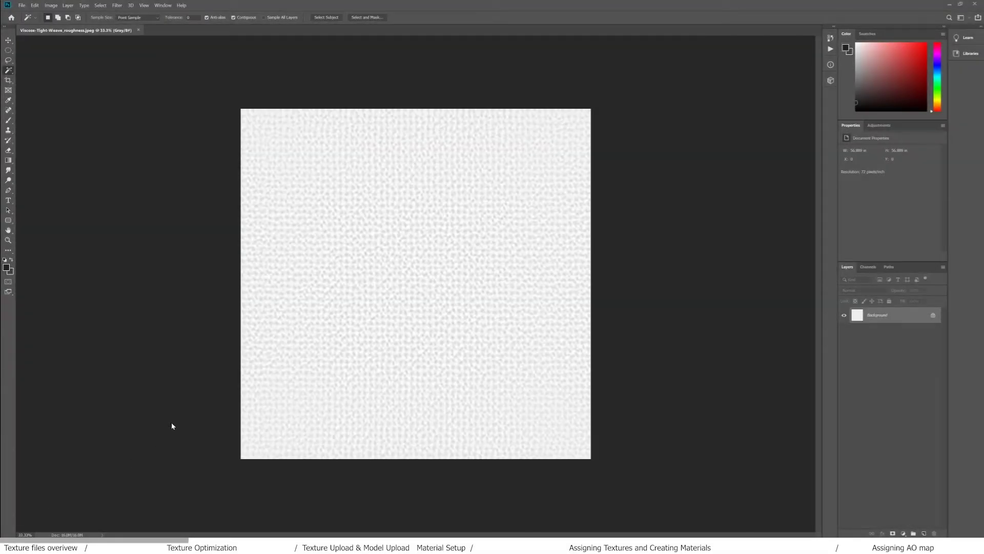
# Resize the Viscose-Tight-Weave roughness texture to 1024 × 1024 pixels.
pyautogui.click(50, 5)
pyautogui.click(71, 56)
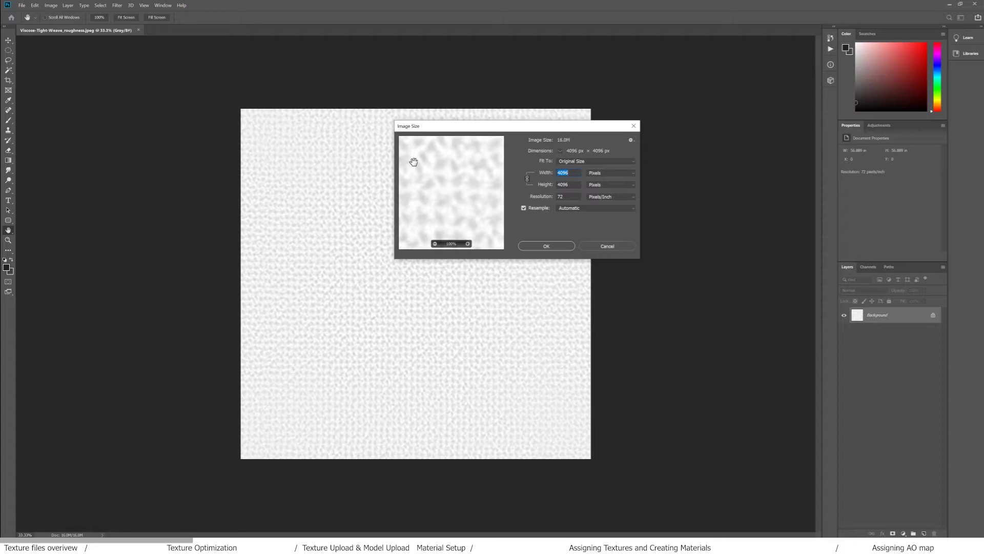
pyautogui.write('1024')
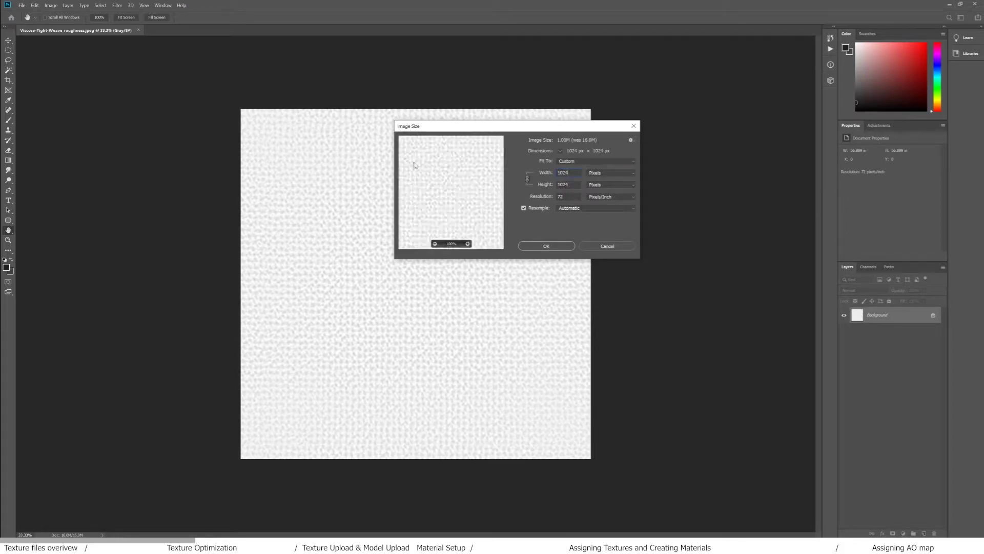
pyautogui.click(546, 246)
pyautogui.press('w')
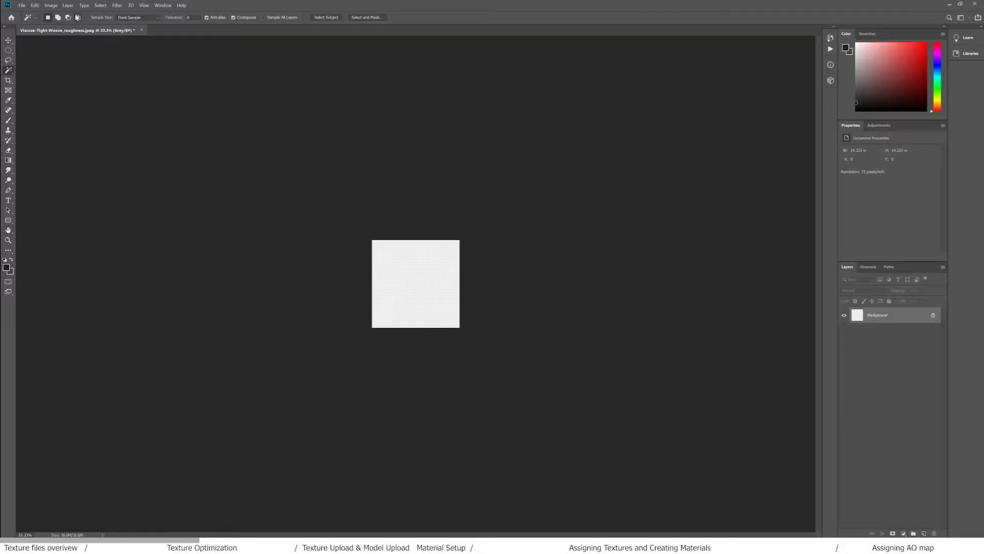
# Check the resized roughness texture's detail, colour mode and bit depth.
pyautogui.keyDown('alt'); pyautogui.scroll(1, 442, 289); pyautogui.keyUp('alt')
pyautogui.keyDown('alt'); pyautogui.scroll(3, 468, 307); pyautogui.keyUp('alt')
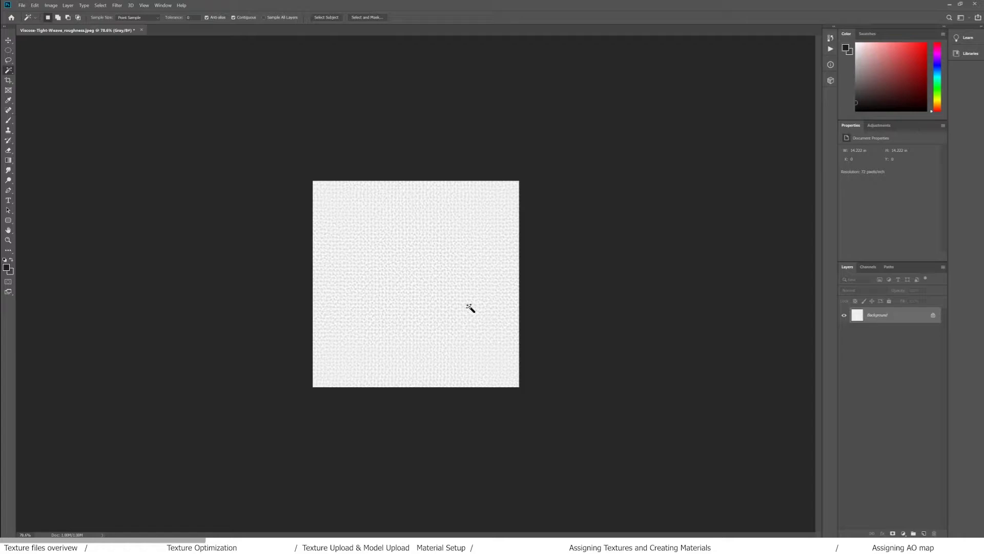
pyautogui.click(51, 5)
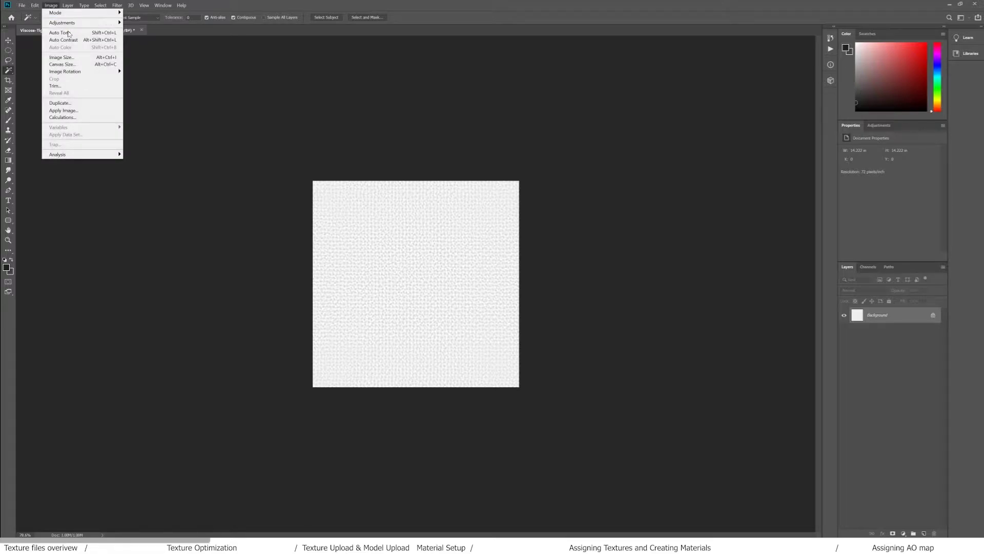
pyautogui.moveTo(68, 15)
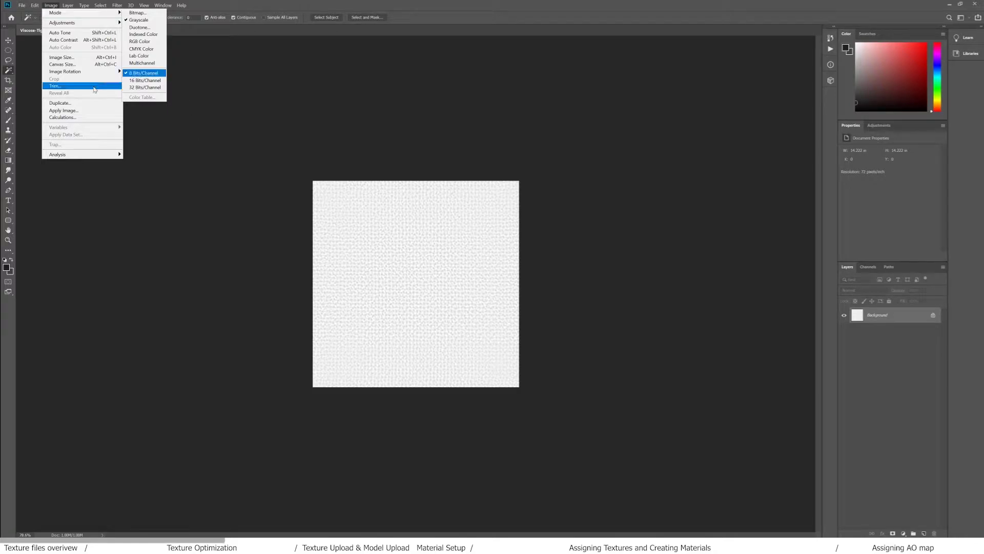
pyautogui.click(28, 38)
# Save the resized roughness texture as a JPEG in the Optimized folder with image quality 5 (Medium).
pyautogui.click(22, 5)
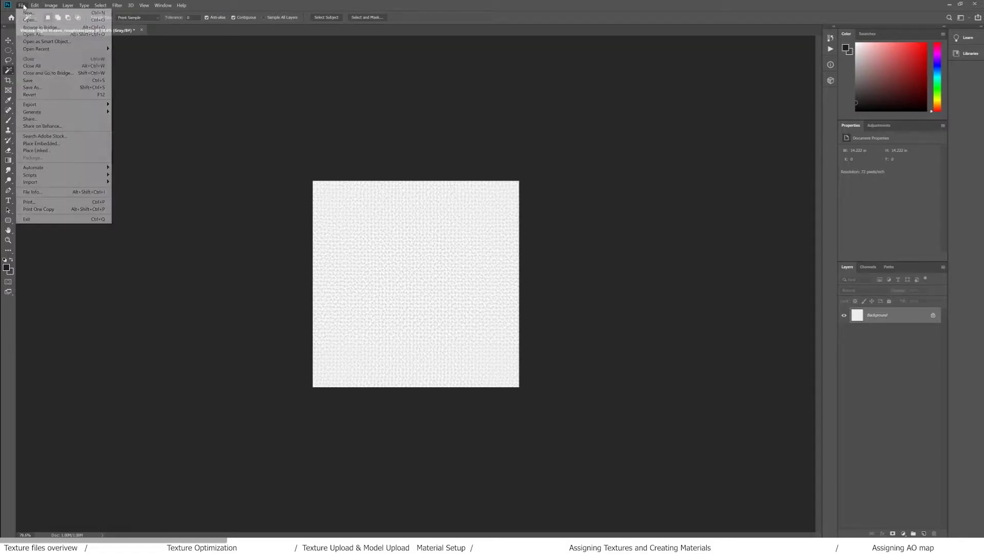
pyautogui.click(43, 89)
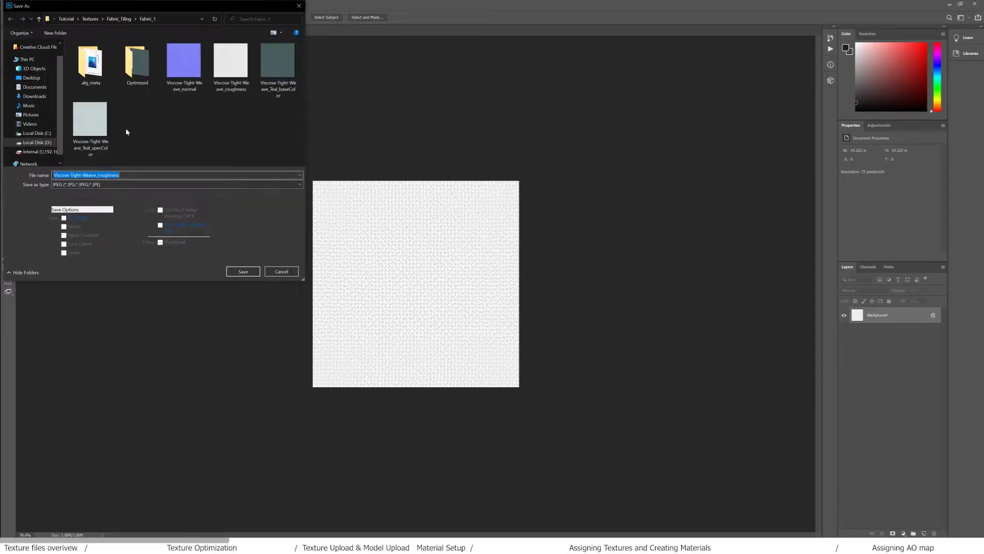
pyautogui.doubleClick(128, 74)
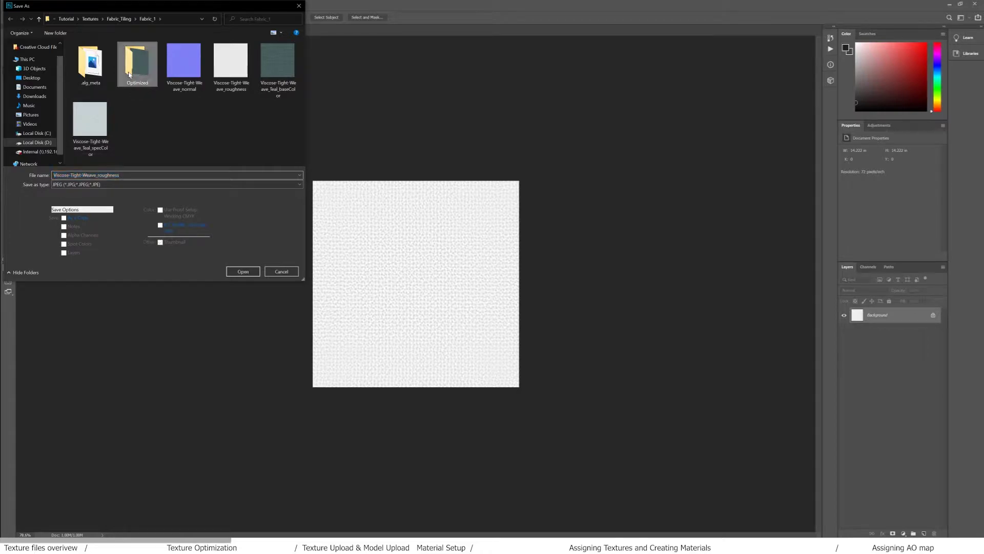
pyautogui.click(243, 272)
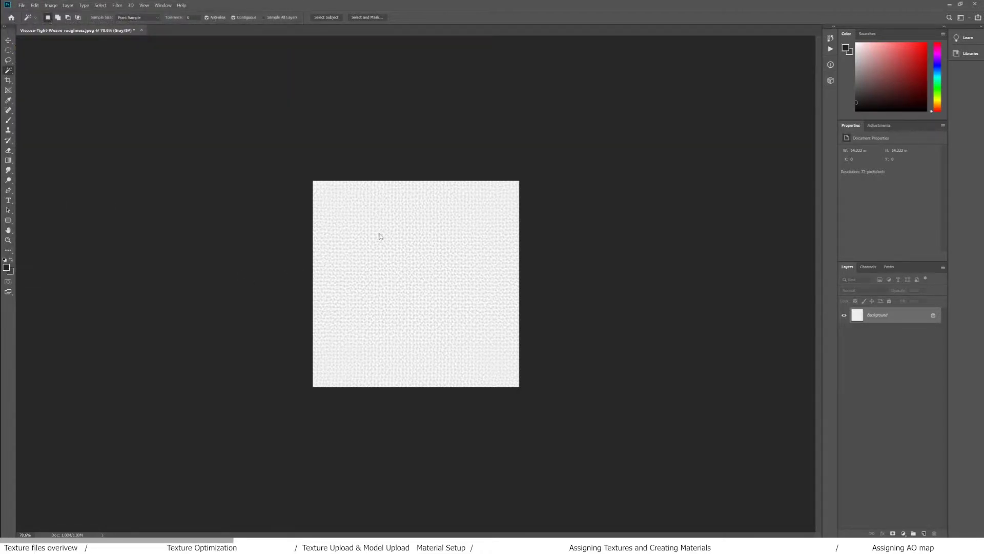
pyautogui.moveTo(507, 187); pyautogui.dragTo(464, 185)
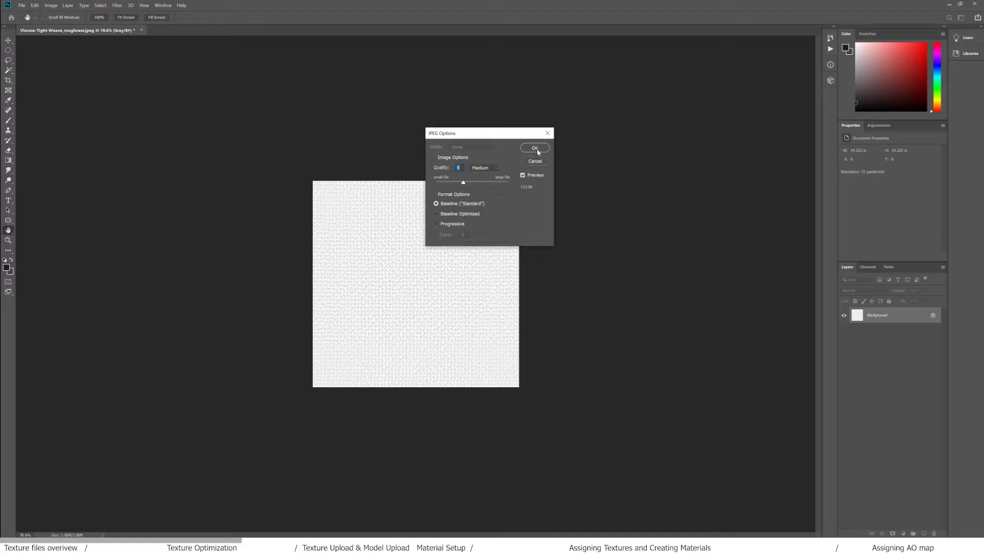
pyautogui.click(534, 148)
pyautogui.press('w')
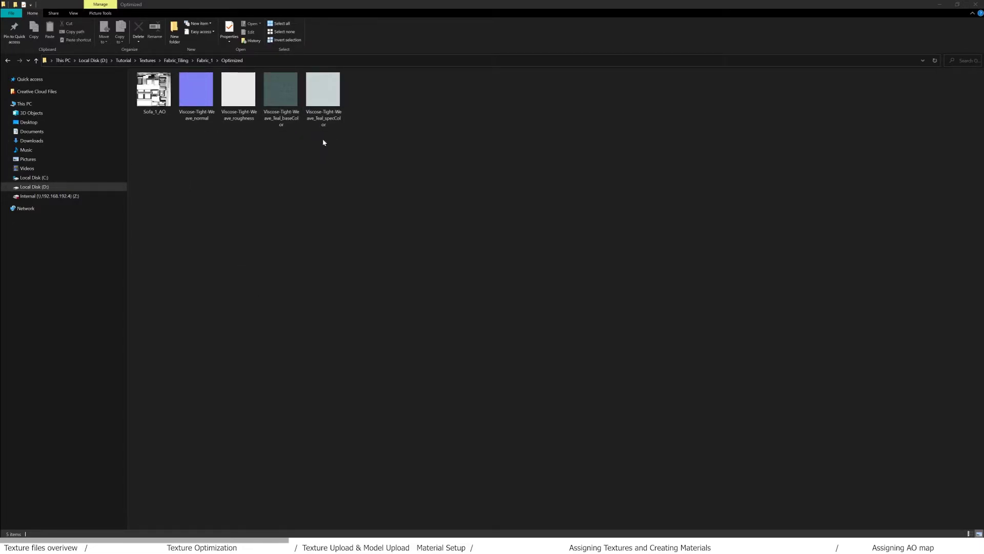
# Check the individual and combined file sizes of the five textures in the Optimized folder.
pyautogui.click(259, 176)
pyautogui.click(156, 116)
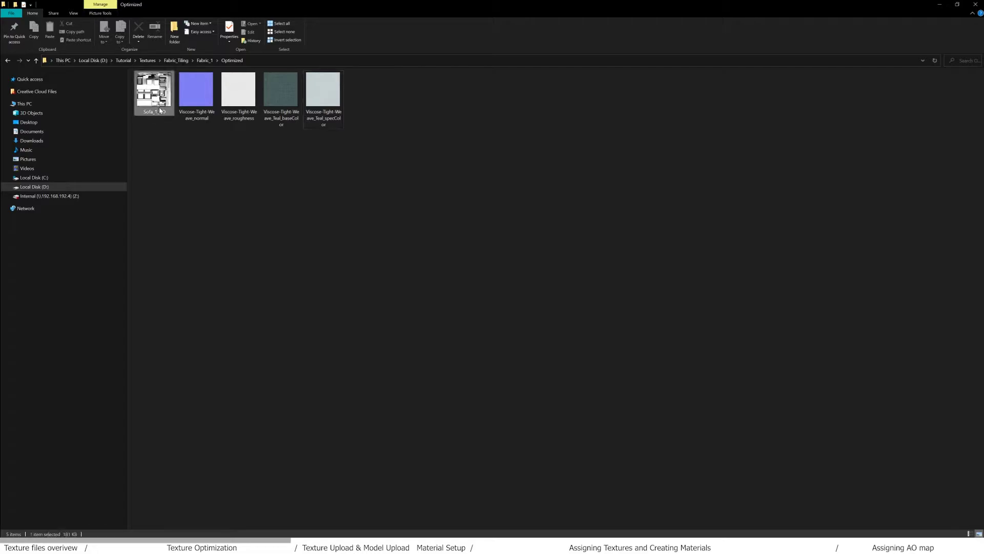
pyautogui.click(239, 100)
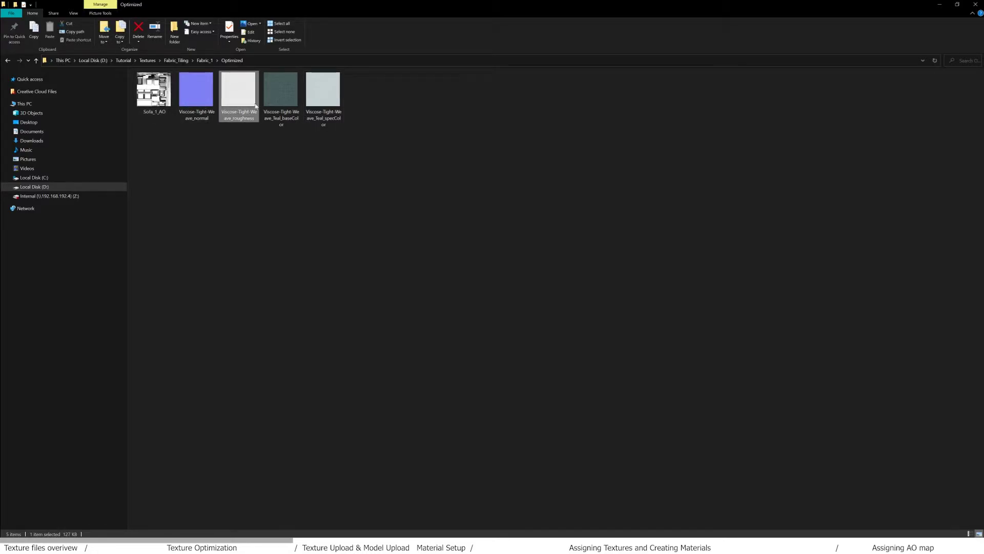
pyautogui.click(276, 112)
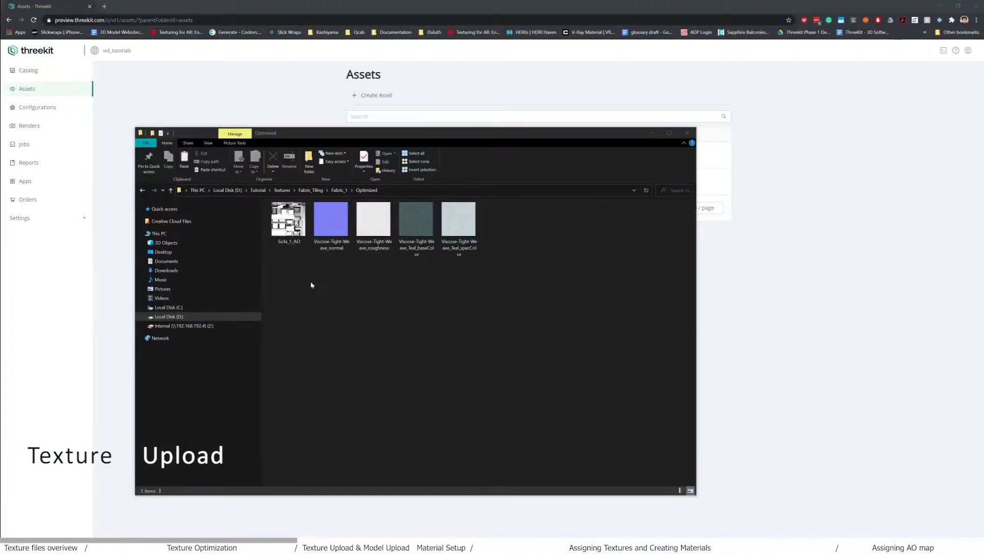
pyautogui.moveTo(282, 280); pyautogui.dragTo(428, 233)
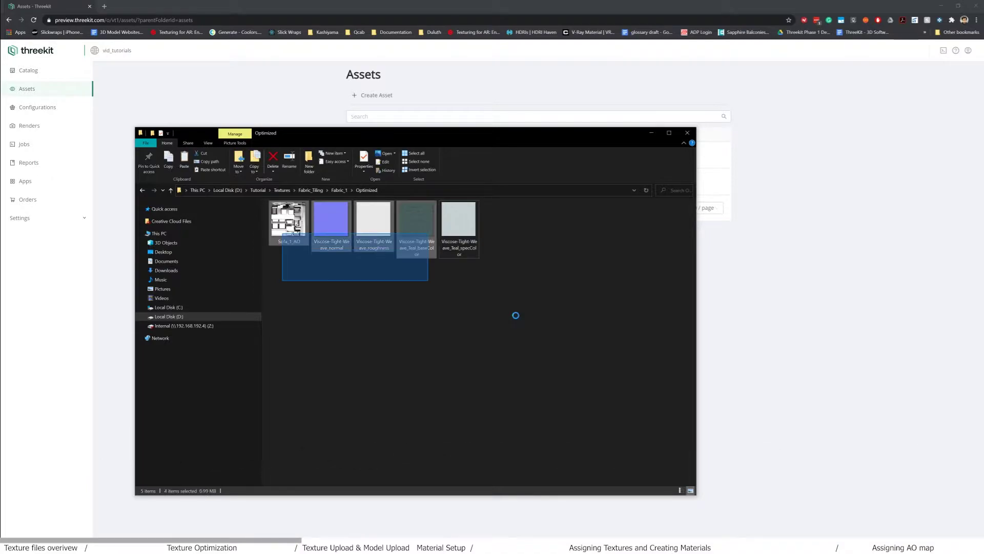
pyautogui.moveTo(509, 315); pyautogui.dragTo(501, 315)
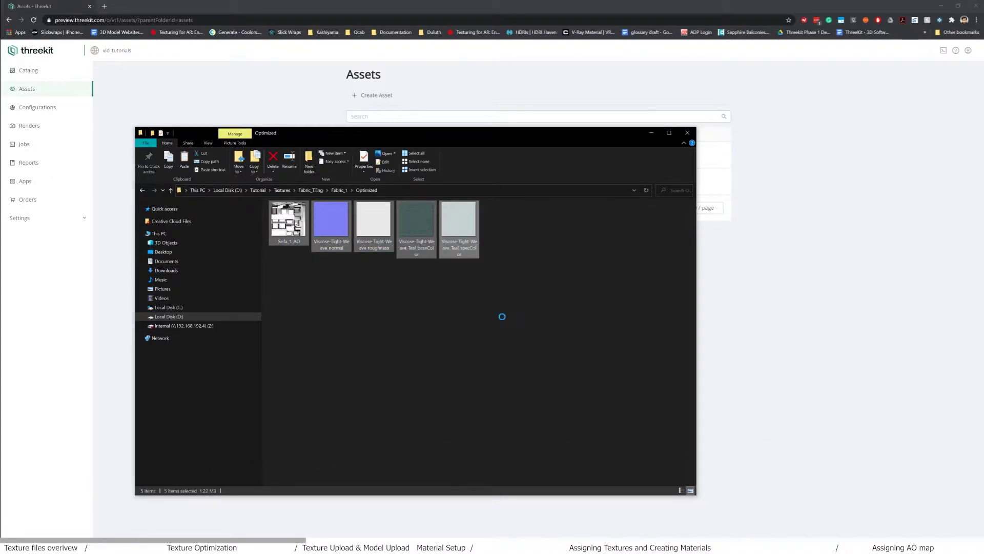
pyautogui.click(500, 316)
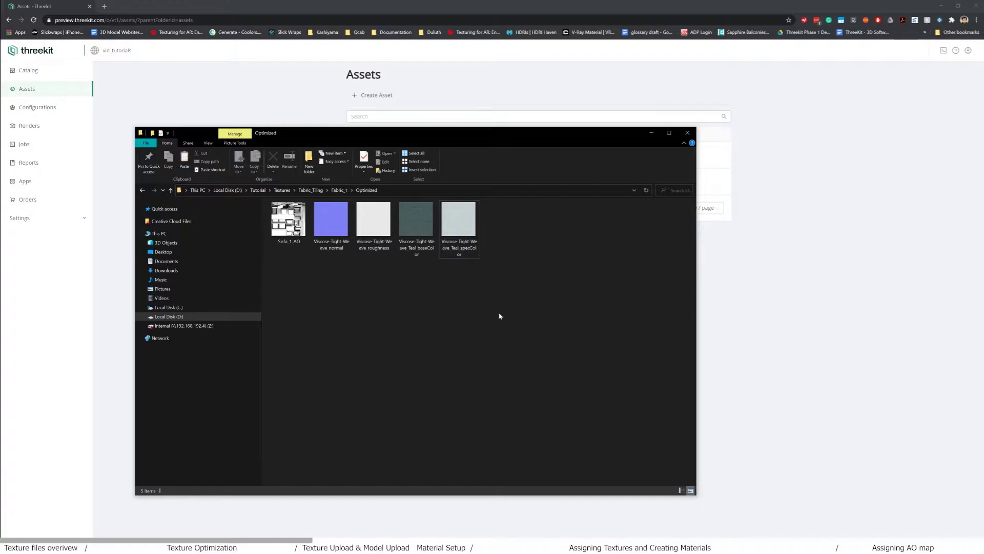
# Switch to Threekit and create a folder asset named Textures at the root of the assets.
pyautogui.click(651, 133)
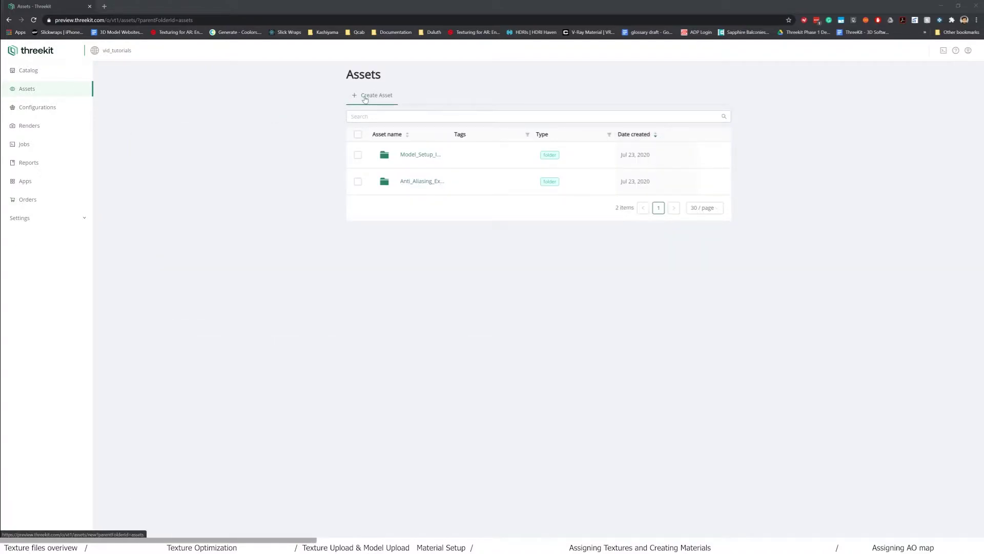
pyautogui.click(368, 97)
pyautogui.click(367, 121)
pyautogui.write('T')
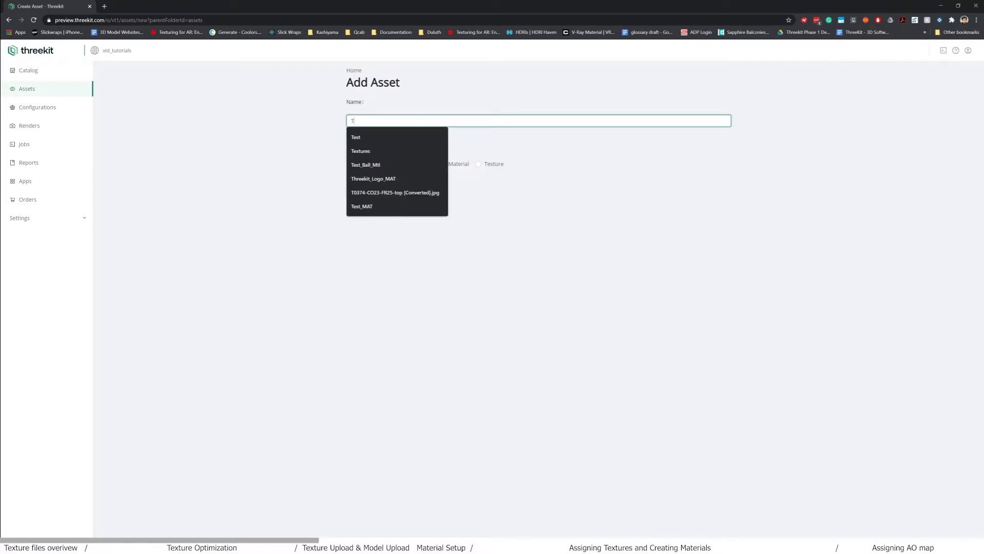
pyautogui.write('extures')
pyautogui.click(365, 138)
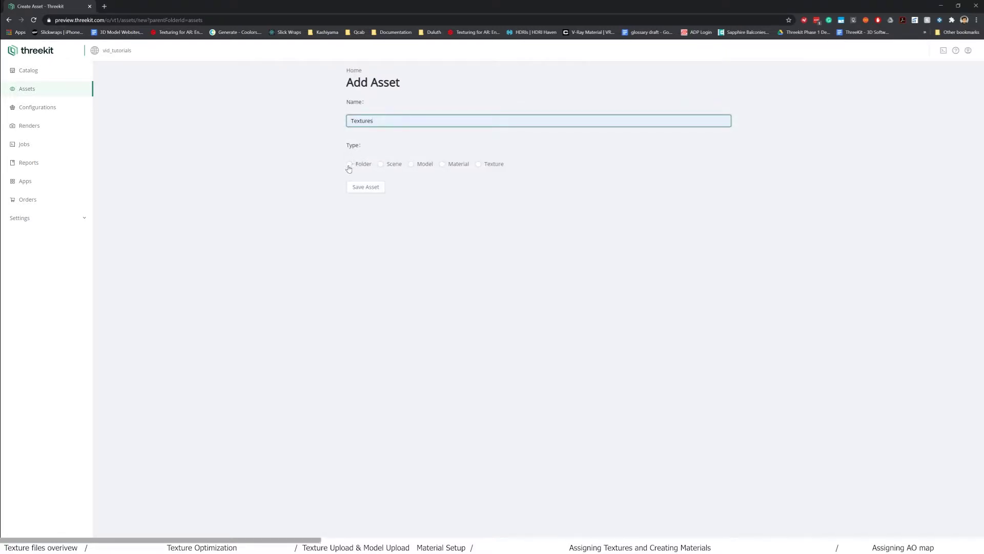
pyautogui.click(350, 164)
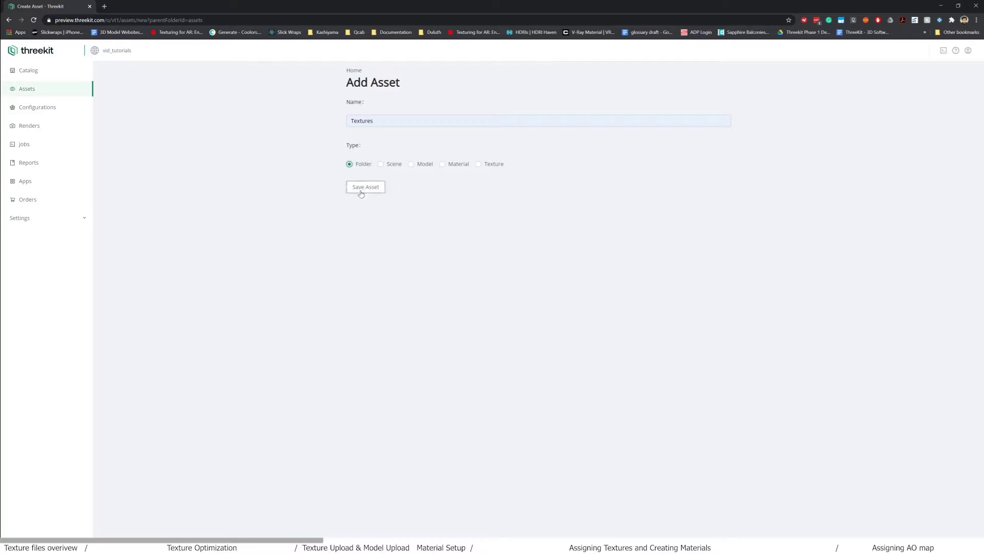
pyautogui.click(361, 187)
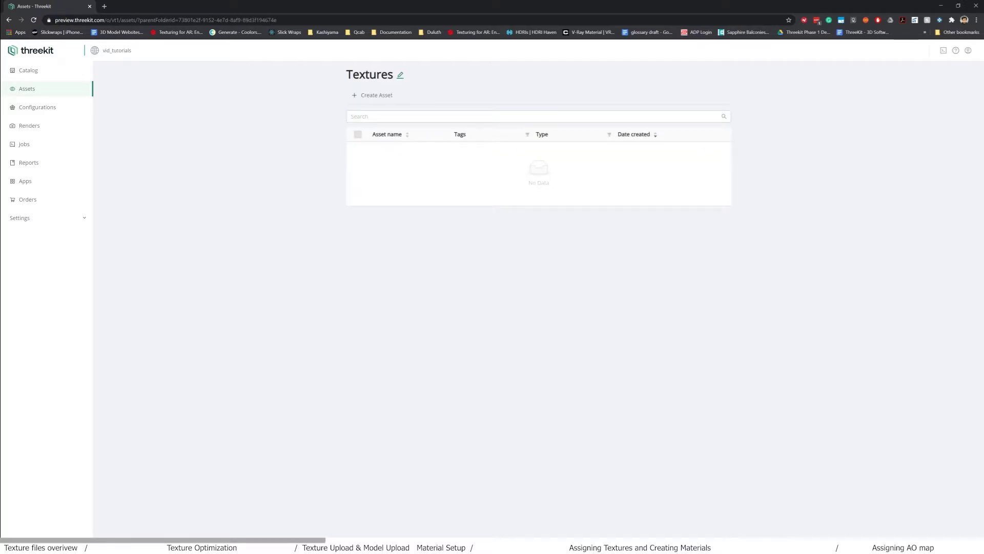
# Upload the AO map and the four Viscose-Tight-Weave maps from the Optimized folder into the Textures folder.
pyautogui.moveTo(201, 536)
pyautogui.click(241, 515)
pyautogui.moveTo(464, 141); pyautogui.dragTo(328, 262)
pyautogui.moveTo(151, 393); pyautogui.dragTo(209, 372)
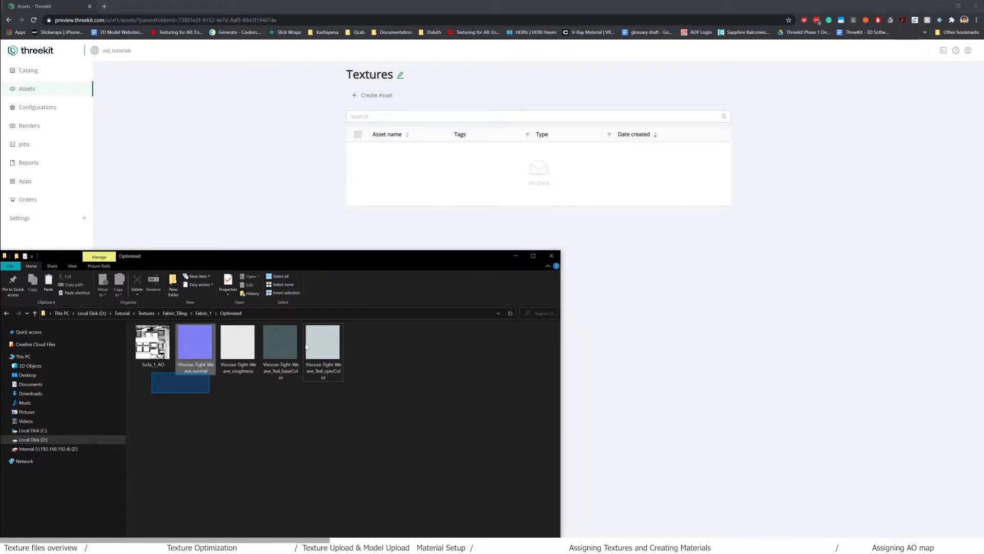
pyautogui.moveTo(325, 342); pyautogui.dragTo(322, 352)
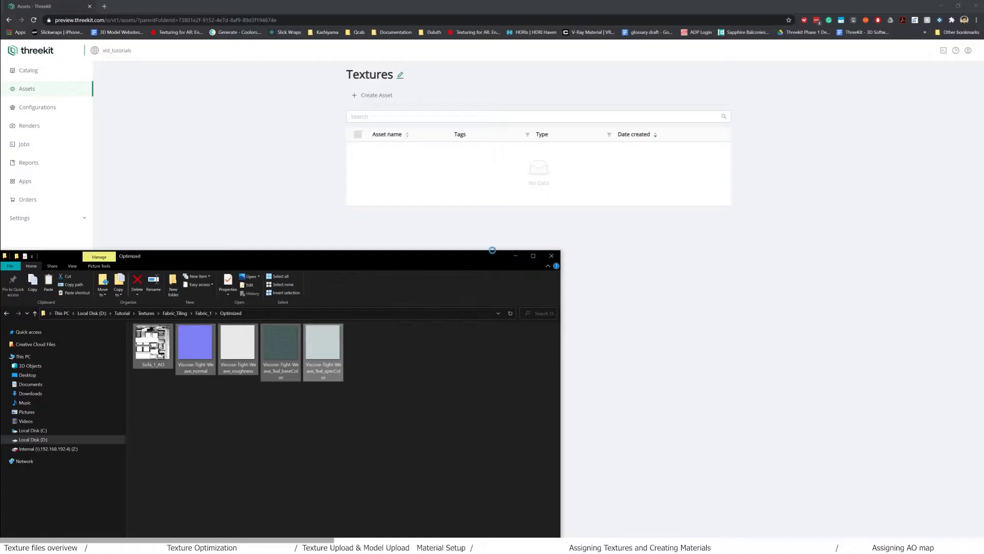
pyautogui.moveTo(493, 185); pyautogui.dragTo(487, 190)
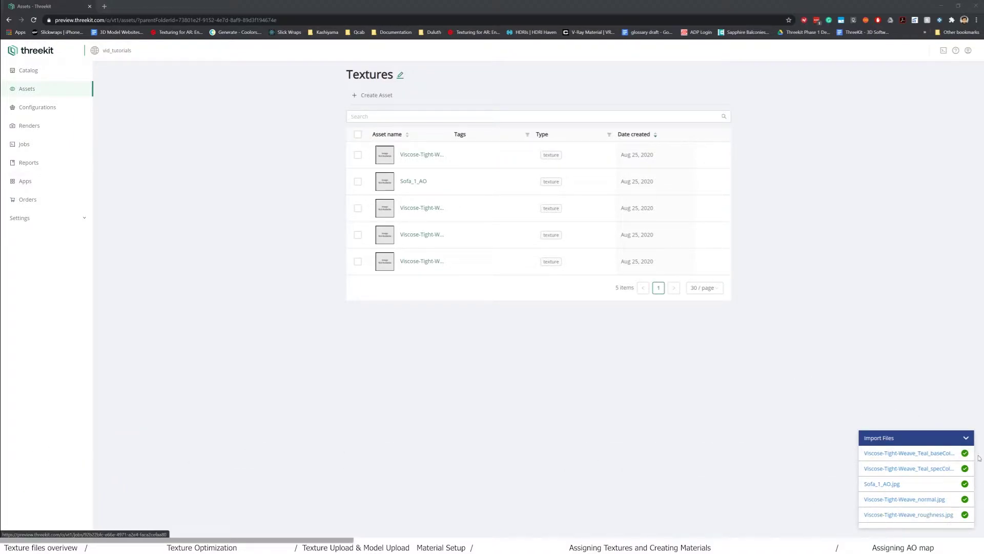
# Create a folder asset named Models at the root of the assets.
pyautogui.click(65, 93)
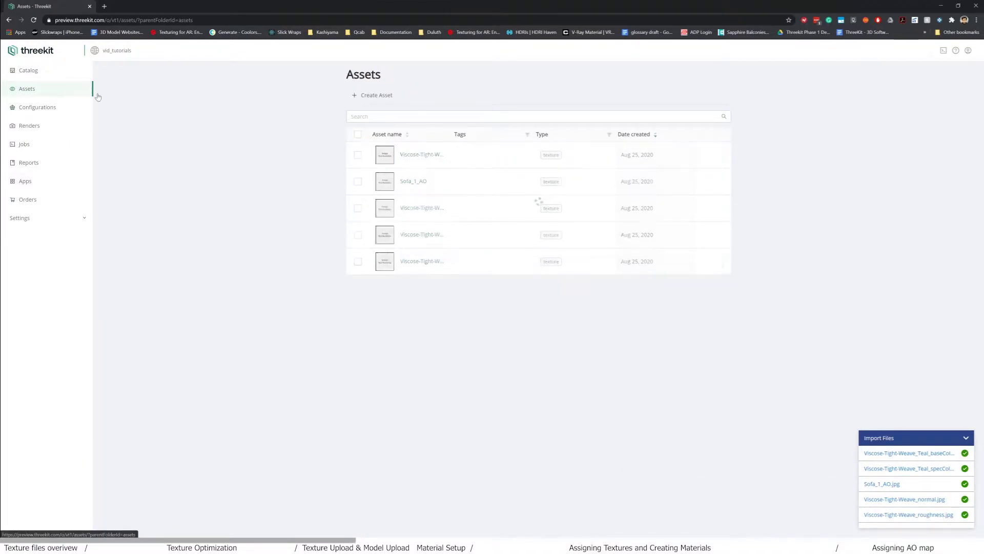
pyautogui.click(375, 96)
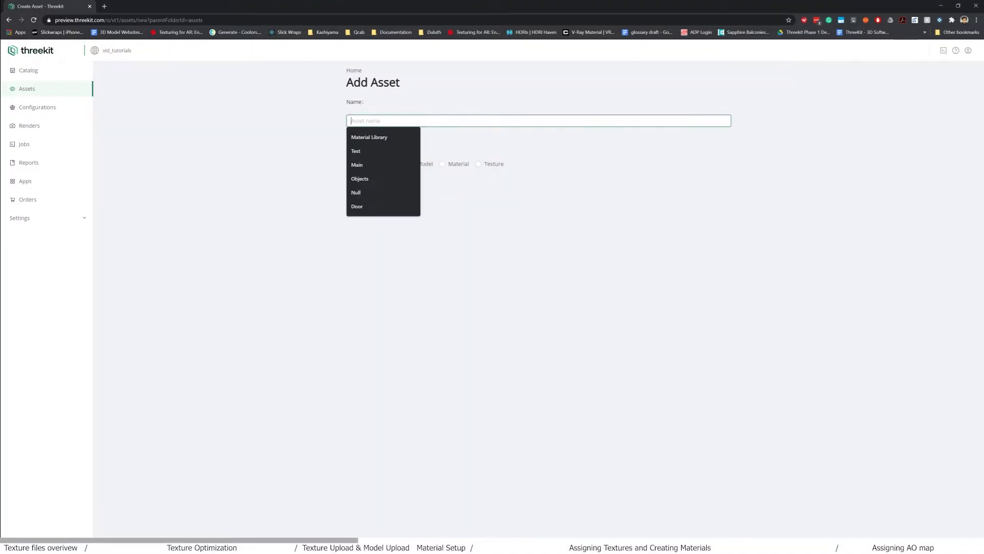
pyautogui.write('Mode')
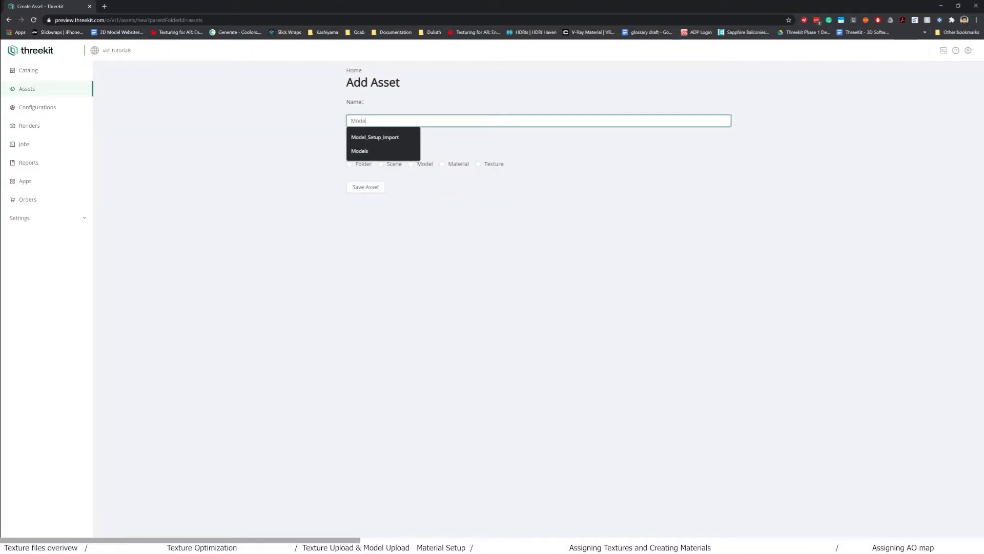
pyautogui.write('ls')
pyautogui.click(349, 164)
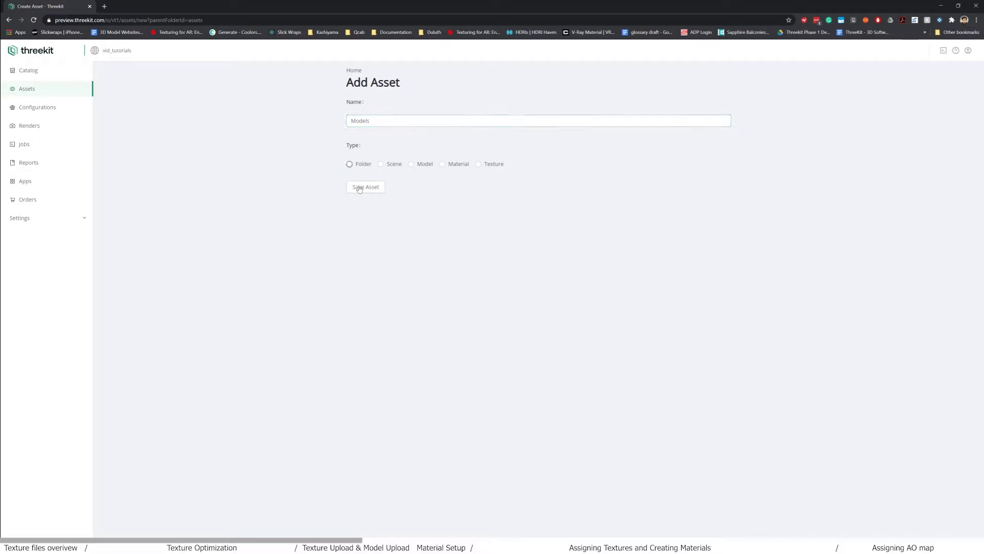
pyautogui.click(365, 187)
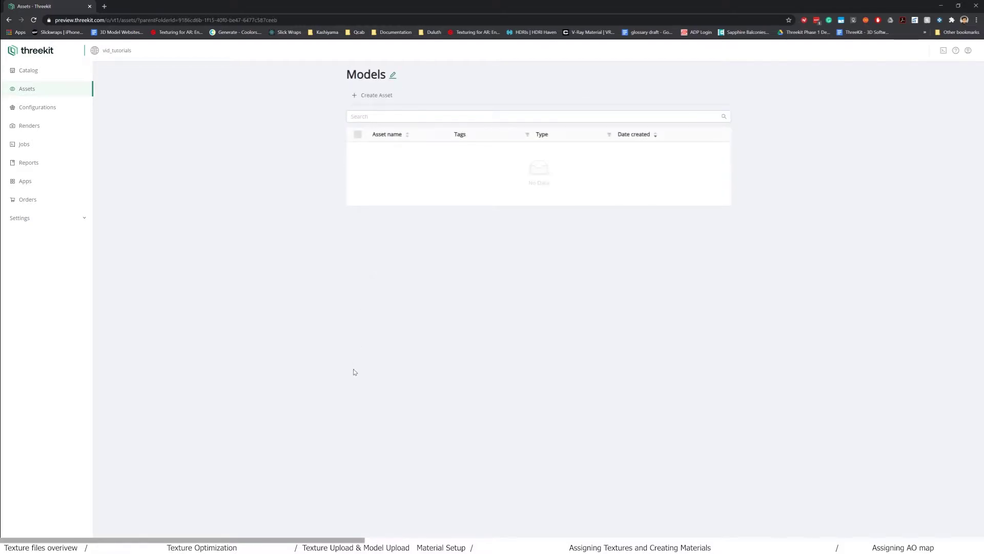
# Upload the Sofa 3D object file from the Maya scenes folder into the Models folder.
pyautogui.moveTo(217, 545)
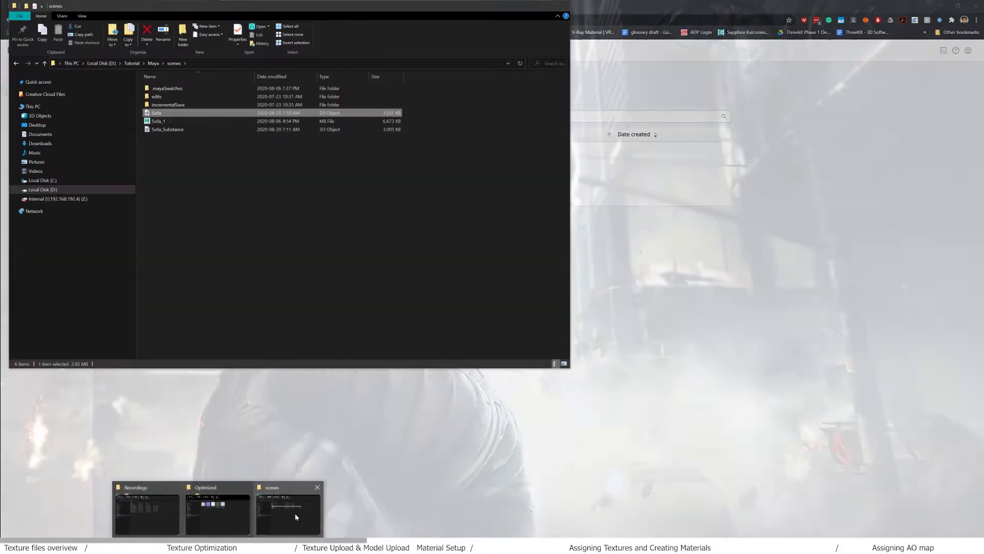
pyautogui.click(295, 516)
pyautogui.moveTo(181, 112); pyautogui.dragTo(618, 187)
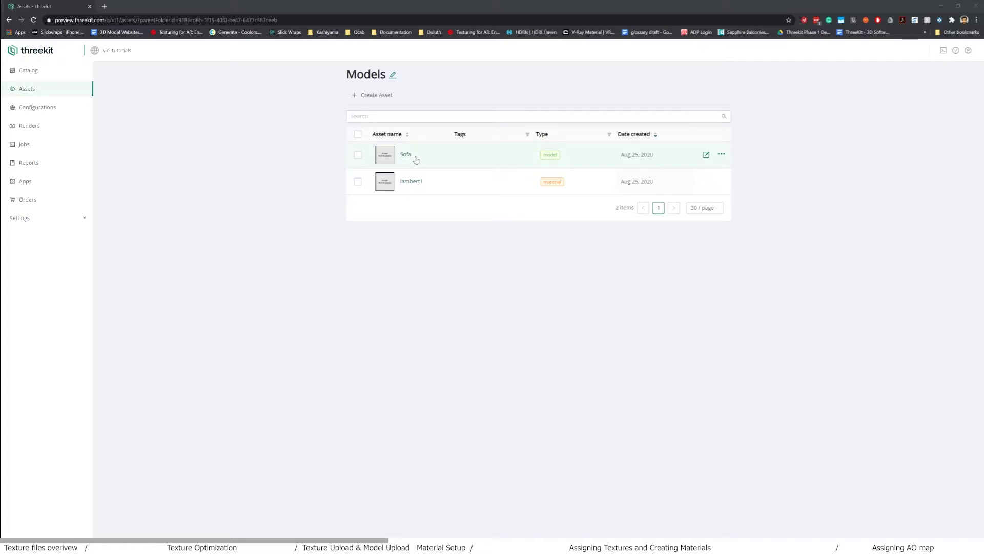
# Delete the imported lambert1 material from the Models folder.
pyautogui.click(358, 183)
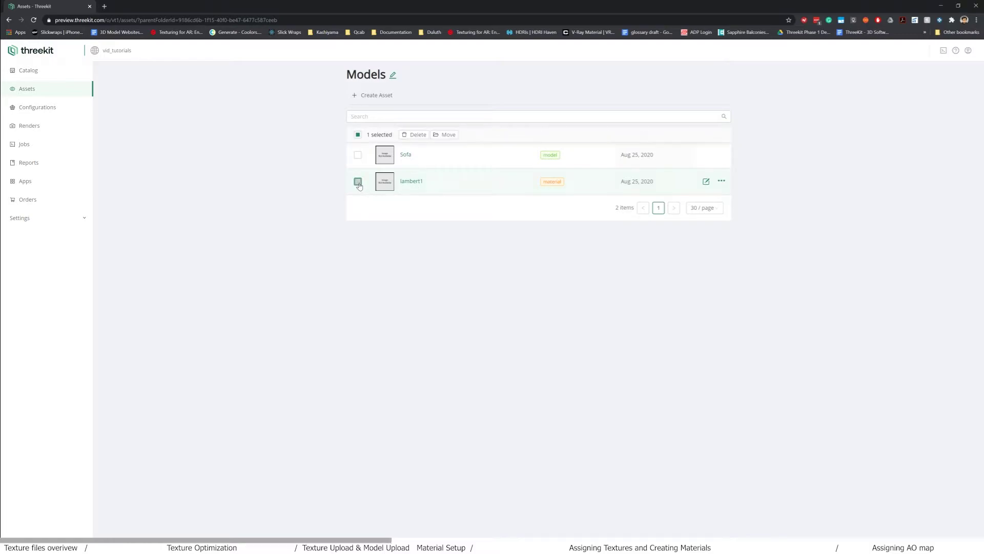
pyautogui.click(418, 135)
pyautogui.click(546, 126)
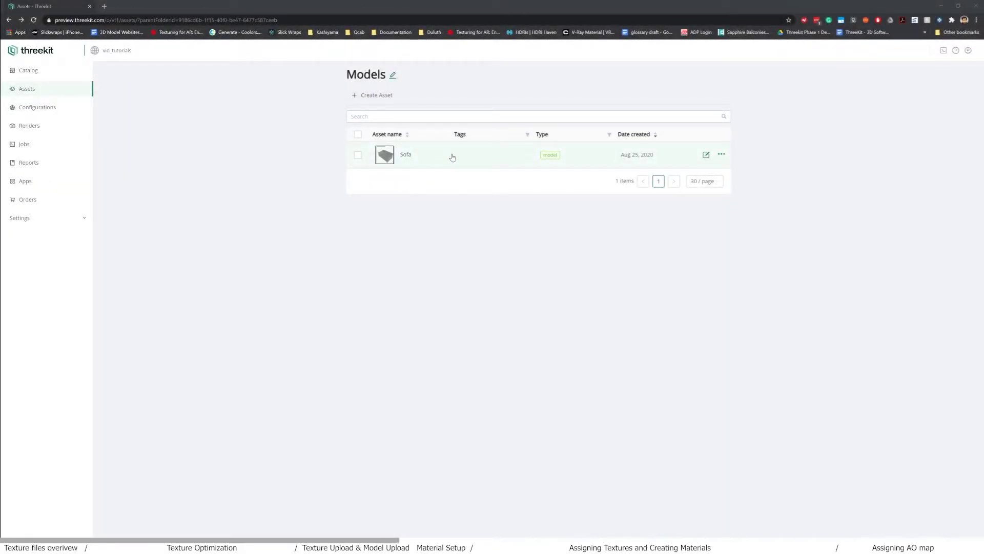
# Open the Sofa model and review its editable name, description and tags, closing the details with a save.
pyautogui.click(418, 161)
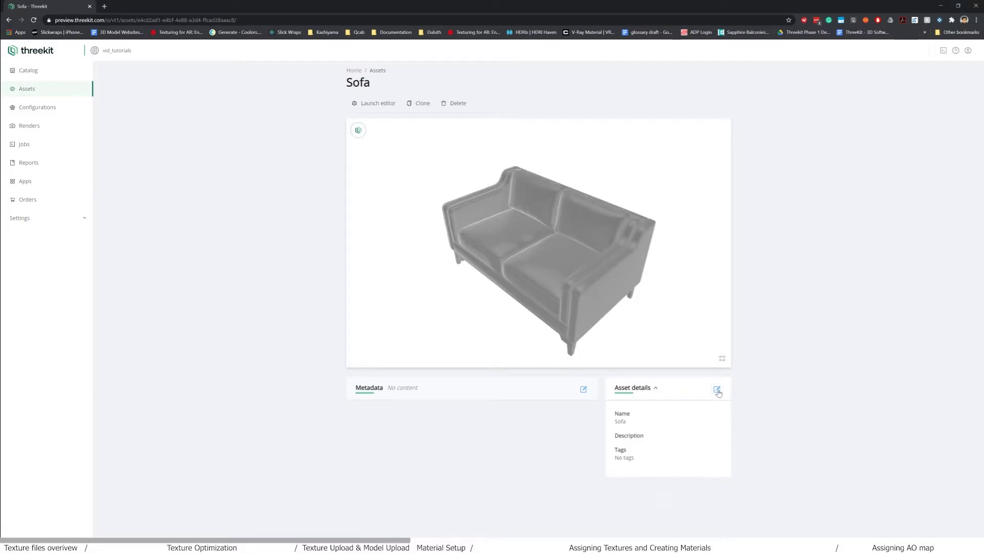
pyautogui.click(717, 390)
pyautogui.click(627, 425)
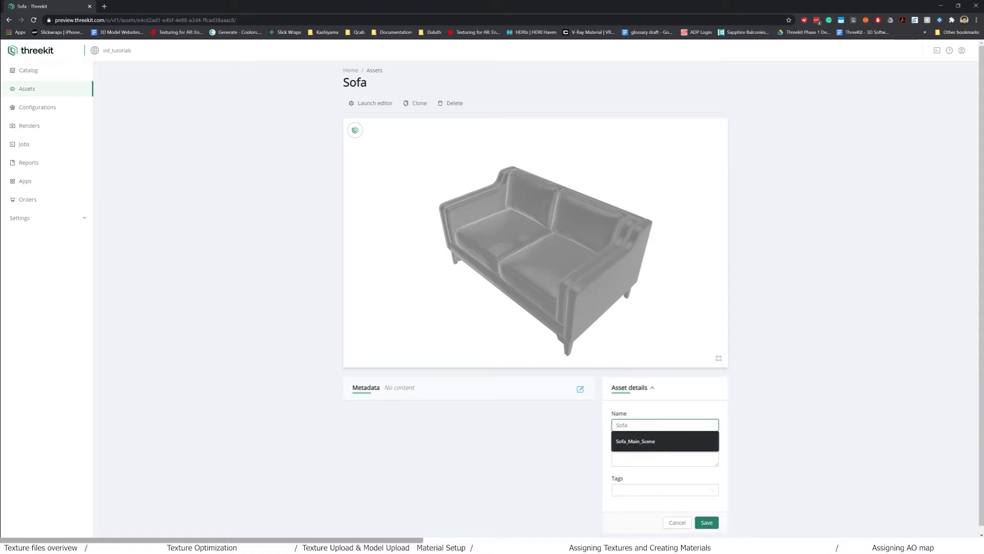
pyautogui.click(707, 522)
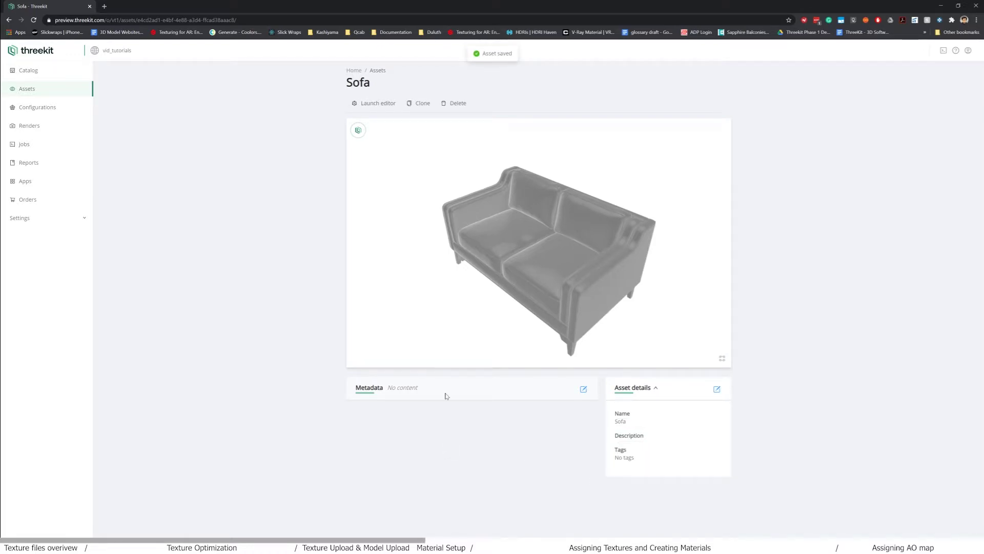
# Create a folder asset named Materials at the root of the assets.
pyautogui.click(44, 93)
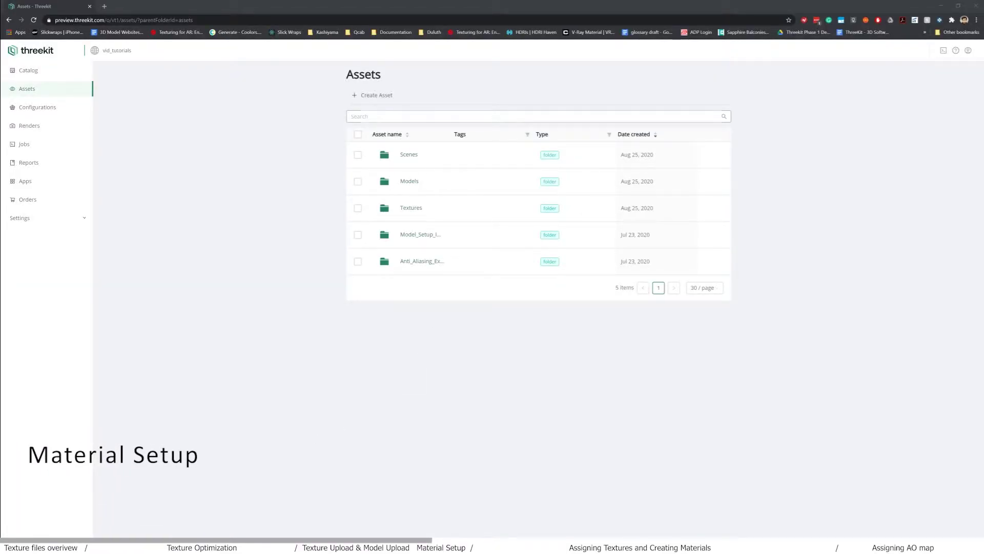
pyautogui.click(380, 98)
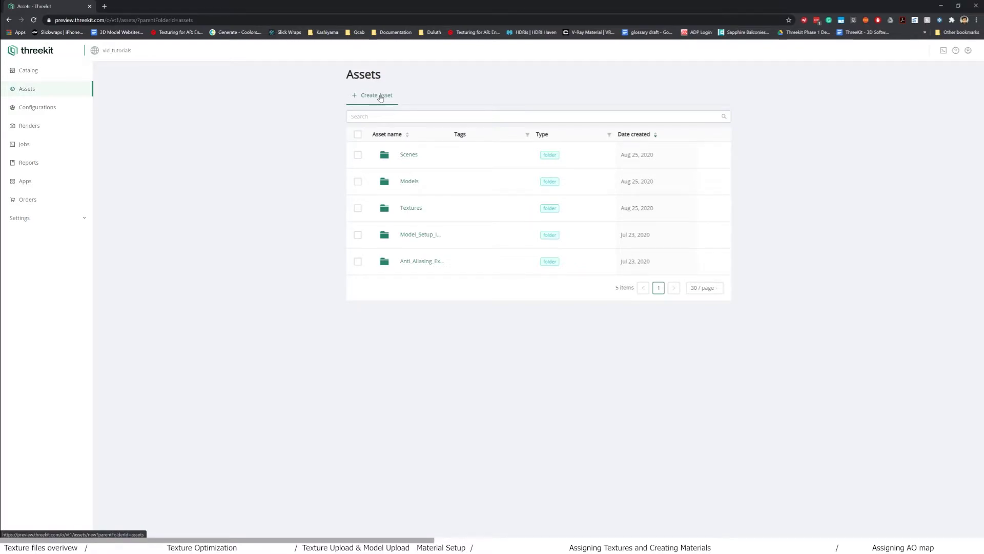
pyautogui.write('M')
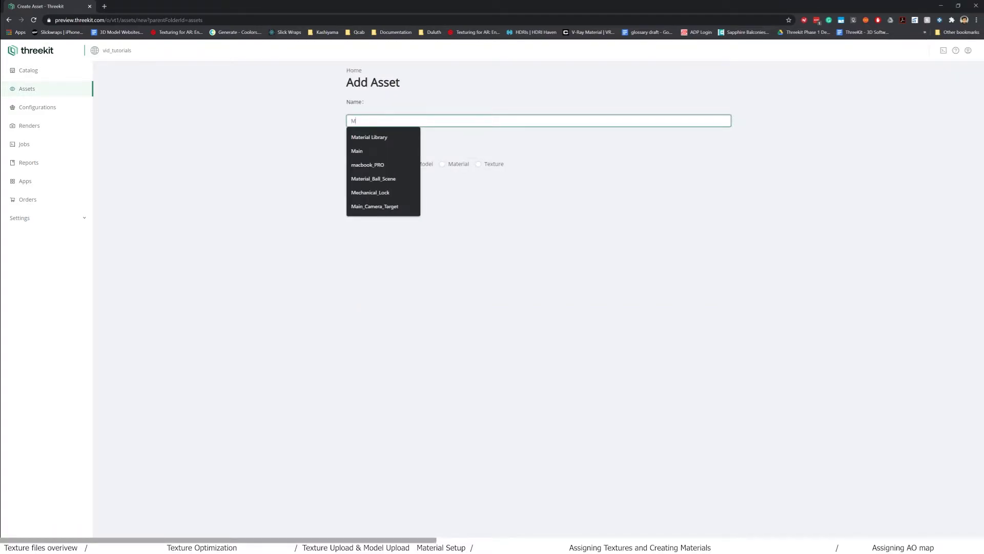
pyautogui.write('aterials')
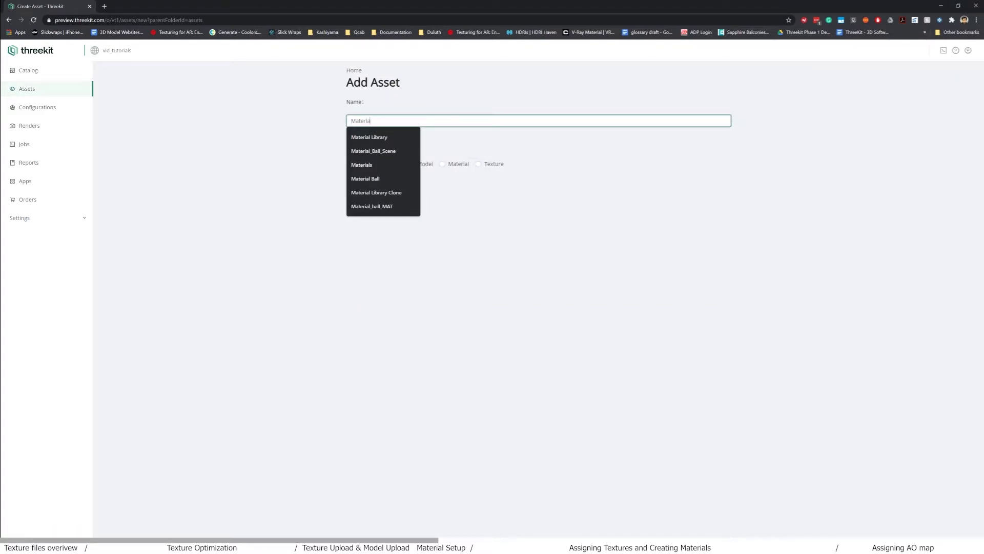
pyautogui.click(350, 165)
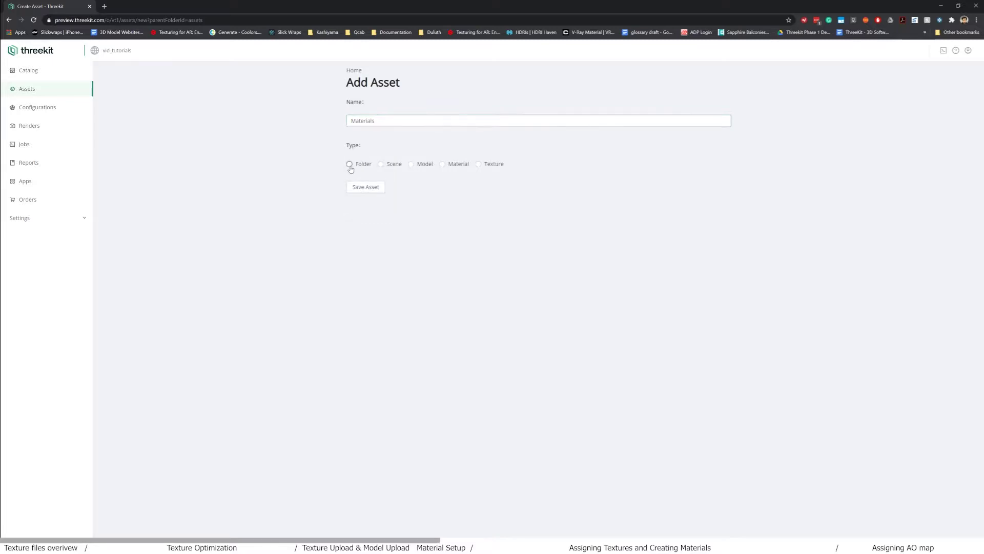
pyautogui.click(363, 188)
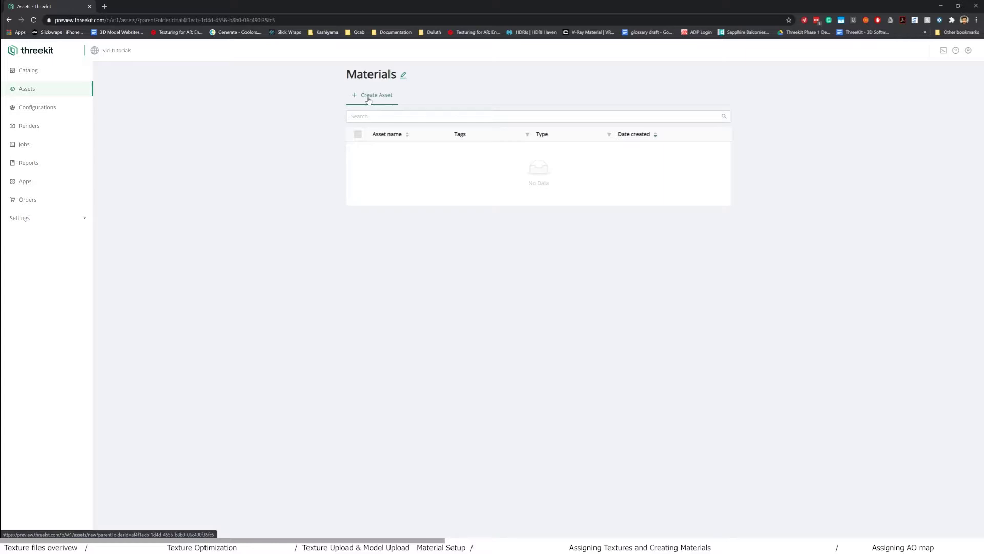
# Create a material asset named Fabric_1_MAT inside the Materials folder.
pyautogui.click(369, 96)
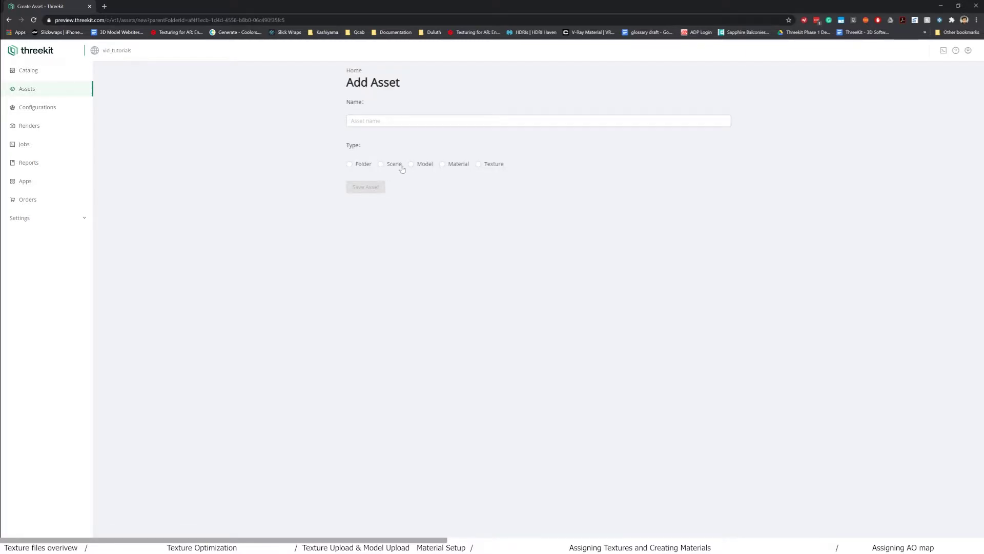
pyautogui.click(442, 165)
pyautogui.click(390, 120)
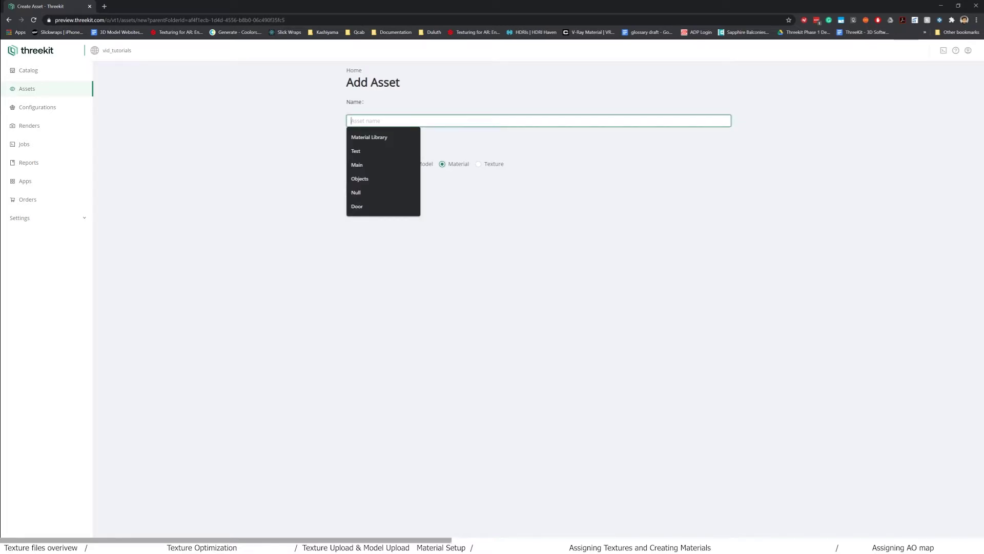
pyautogui.write('Fabr')
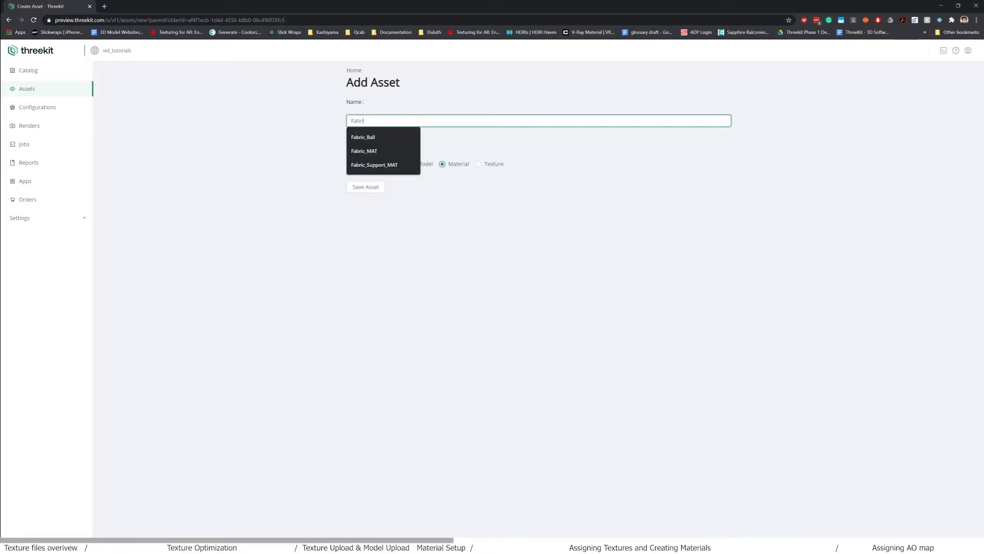
pyautogui.write('ic_1_MAT')
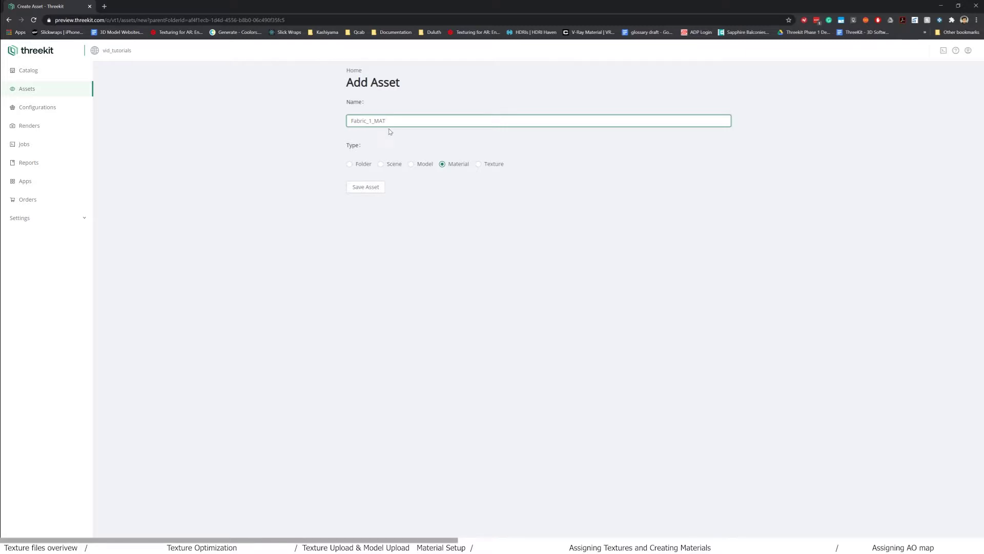
pyautogui.hotkey('shift', 'Left')
pyautogui.hotkey('shift', 'Left')
pyautogui.hotkey('shift', 'Left')
pyautogui.hotkey('shift', 'Left')
pyautogui.click(369, 190)
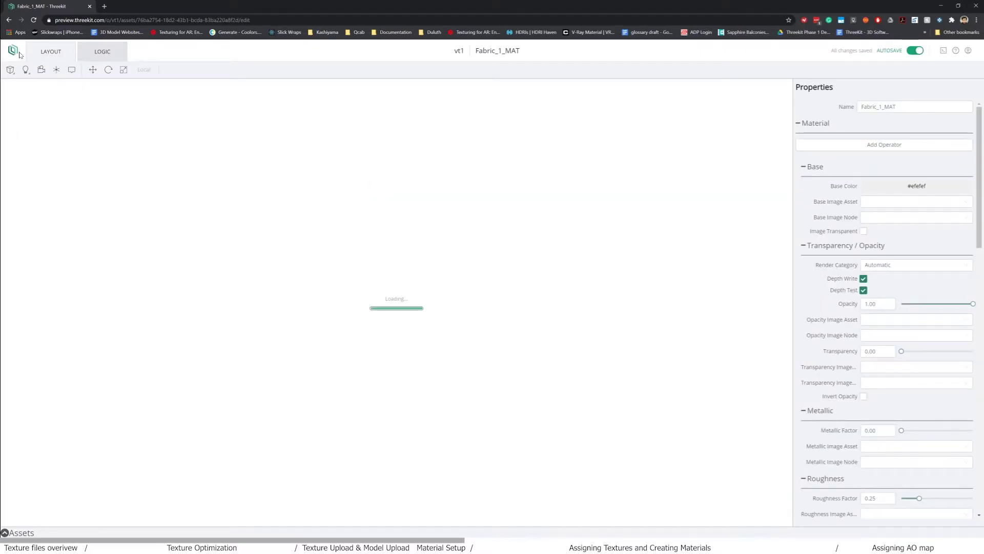
# Return to the Materials folder and open the Fabric_1_MAT material for editing in a separate browser tab.
pyautogui.click(9, 22)
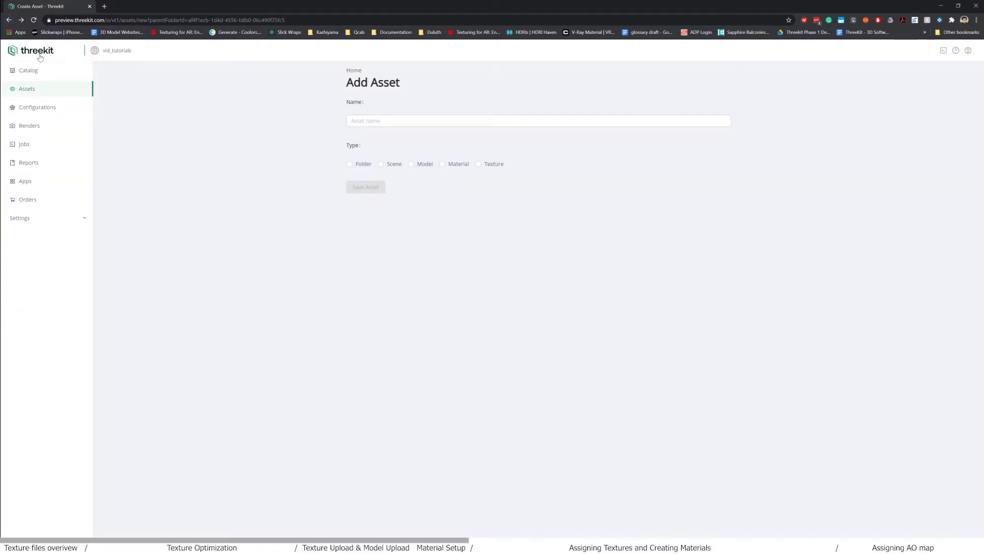
pyautogui.click(41, 91)
pyautogui.click(409, 163)
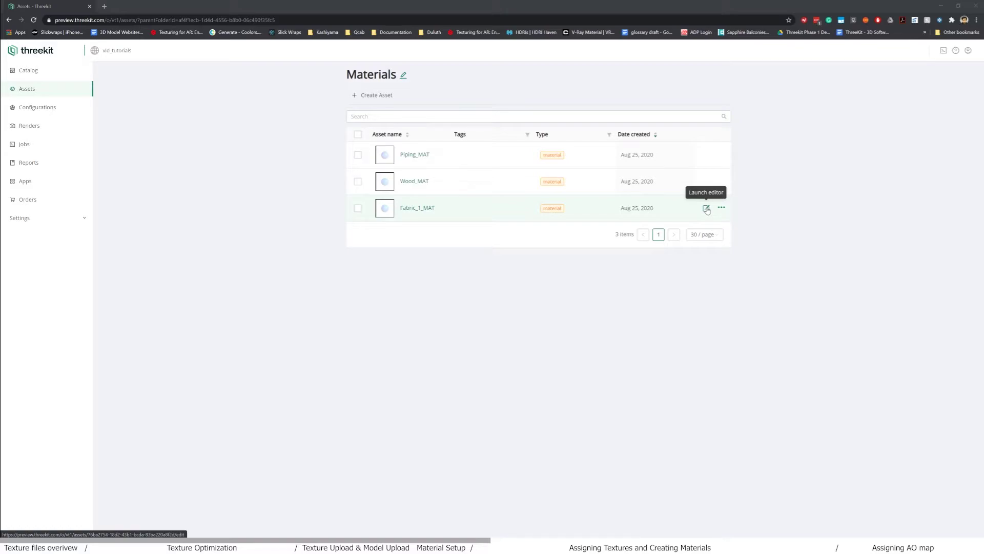
pyautogui.middleClick(706, 209)
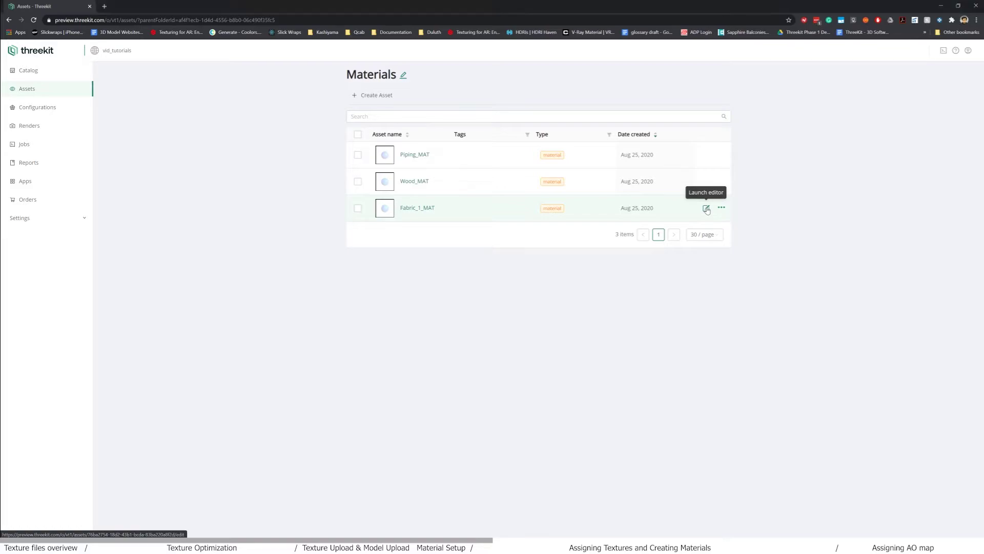
pyautogui.click(146, 7)
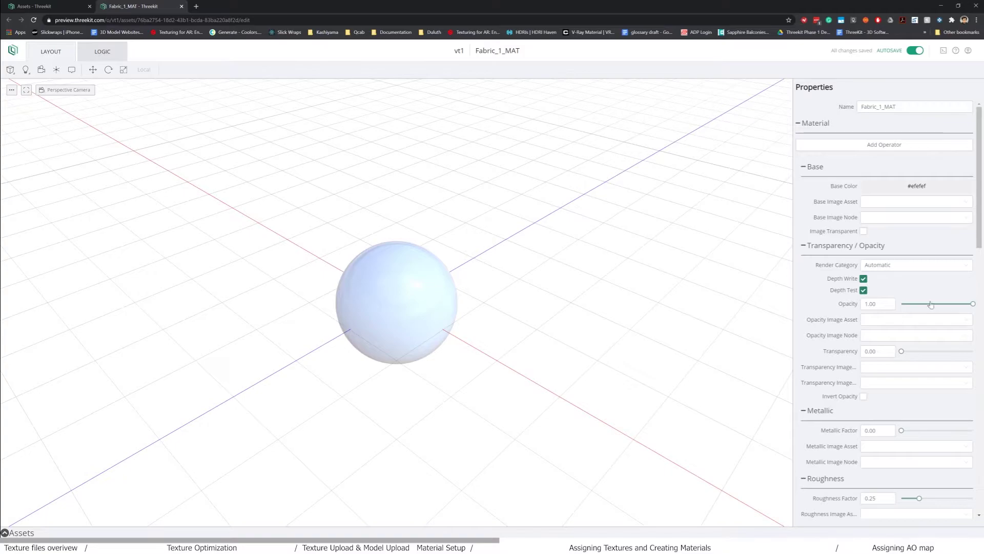
# Assign the Viscose-Tight-Weave_Teal_baseColor texture as the base image of Fabric_1_MAT.
pyautogui.scroll(-4, 926, 304)
pyautogui.scroll(-12, 926, 304)
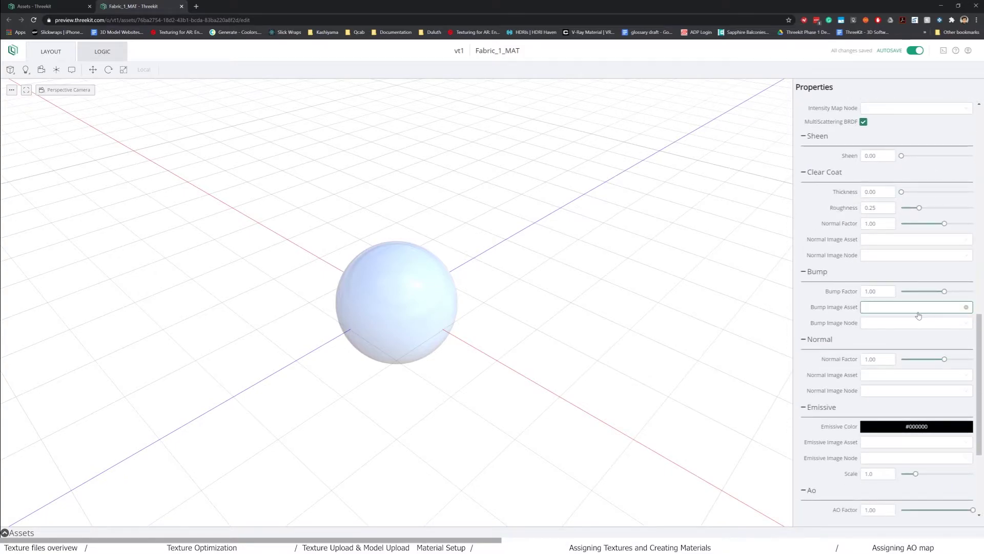
pyautogui.scroll(15, 920, 346)
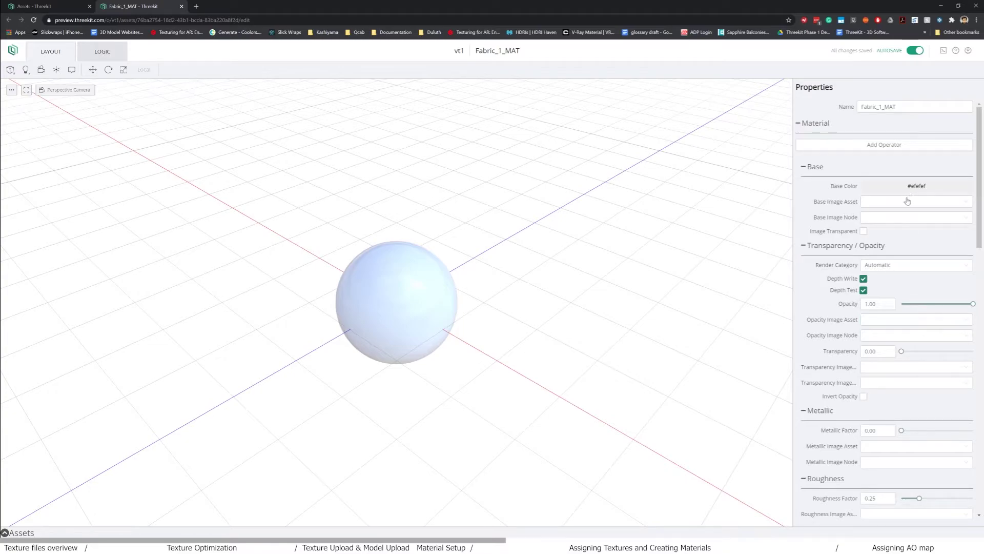
pyautogui.click(904, 202)
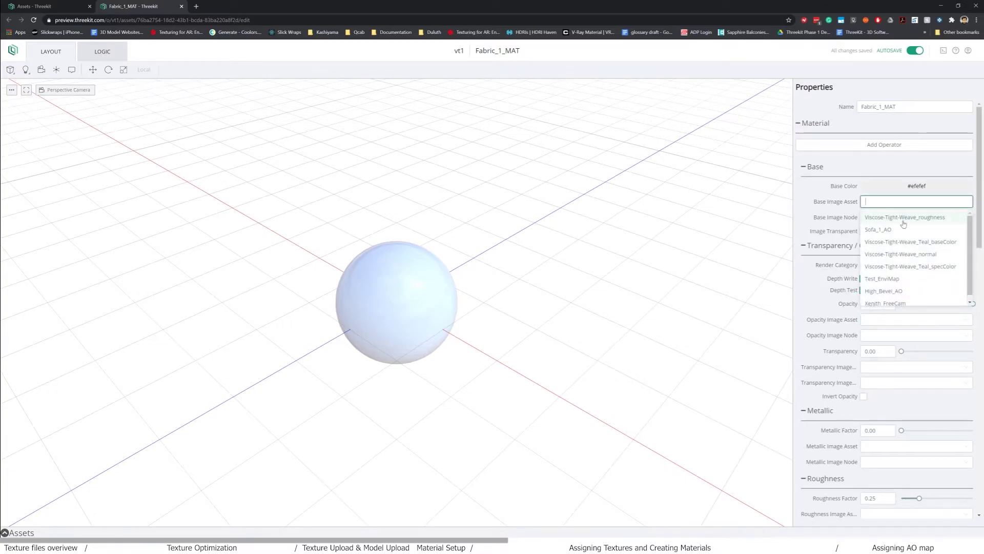
pyautogui.click(921, 242)
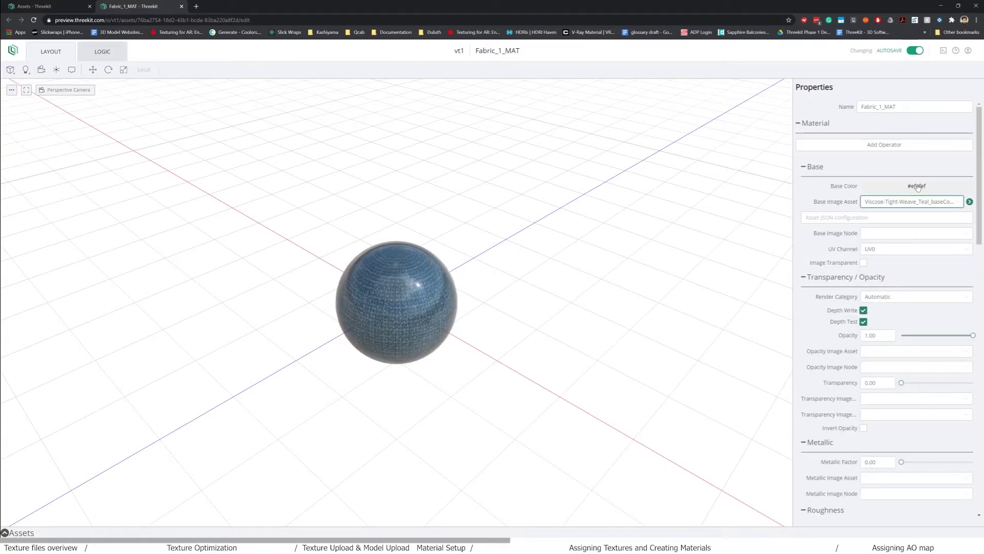
# Set the material's base color to pure white, #ffffff.
pyautogui.click(918, 186)
pyautogui.click(810, 211)
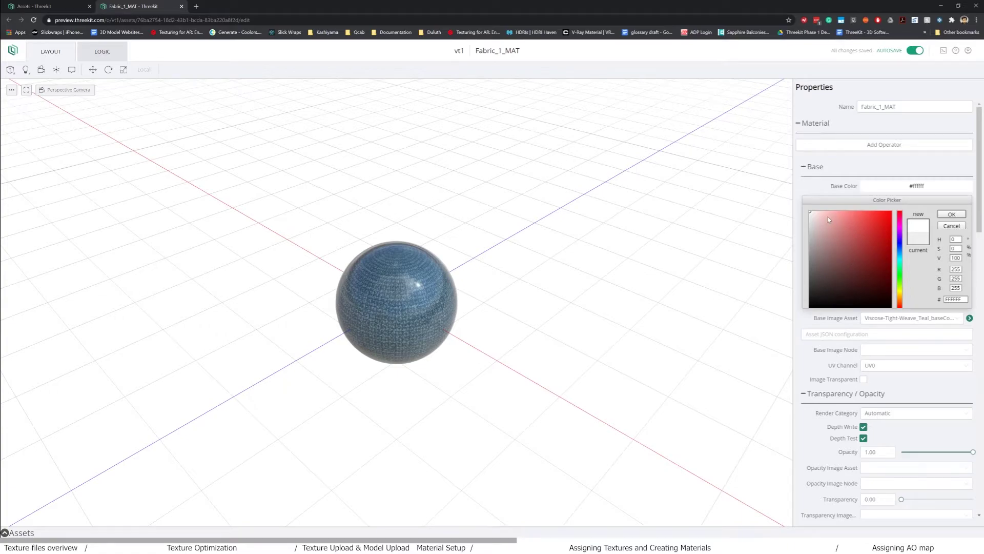
pyautogui.moveTo(829, 219)
pyautogui.mouseDown()
pyautogui.moveTo(874, 224)
pyautogui.moveTo(810, 210)
pyautogui.mouseUp()
pyautogui.click(950, 215)
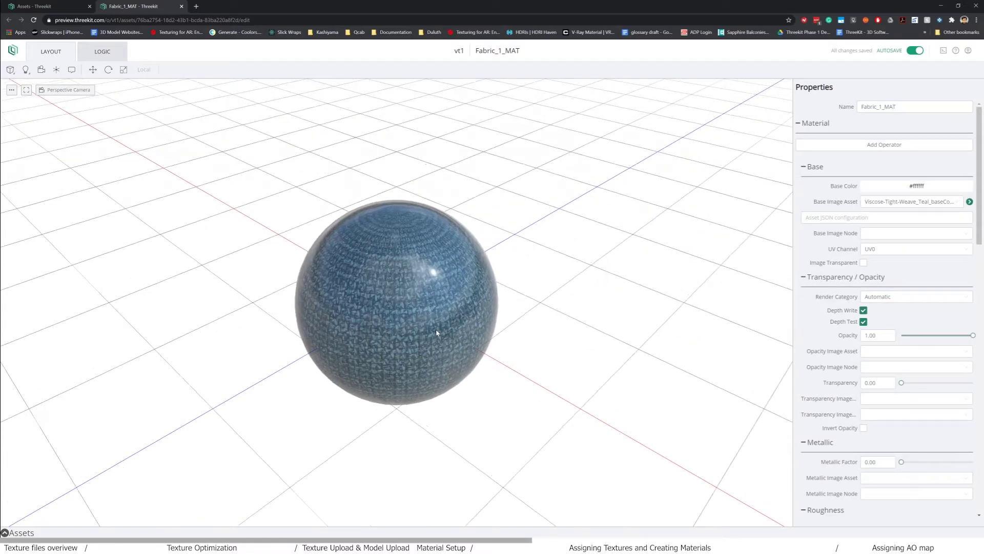
# Set the material's render category to Opaque.
pyautogui.click(912, 297)
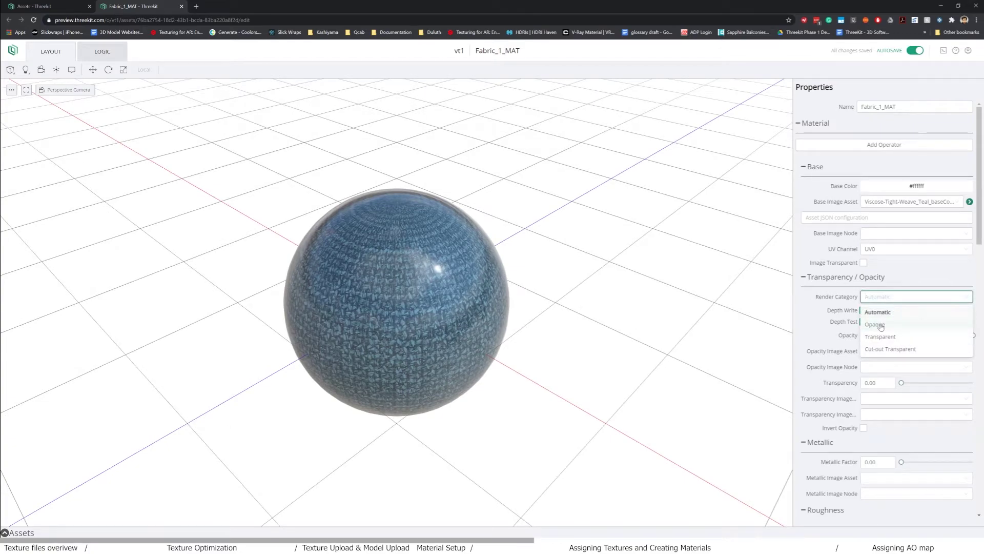
pyautogui.click(882, 324)
pyautogui.scroll(-2, 882, 328)
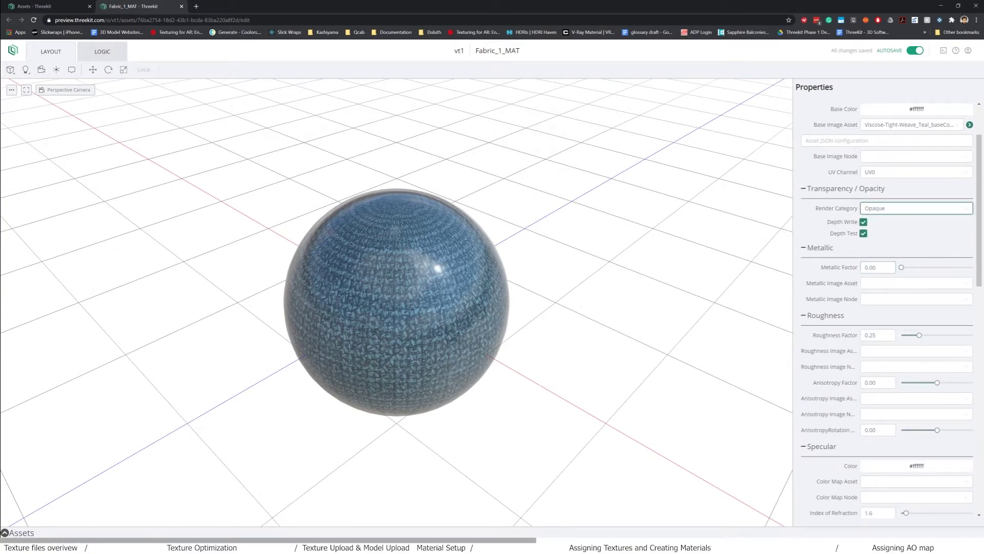
# Raise the roughness factor to 1.00 and assign the Viscose-Tight-Weave_roughness texture as the roughness image.
pyautogui.moveTo(698, 322); pyautogui.dragTo(799, 333)
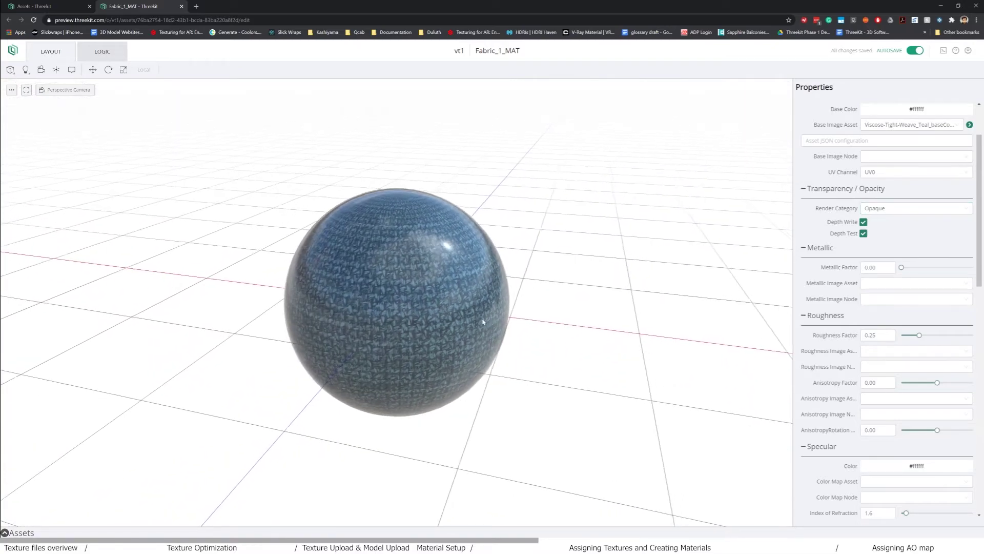
pyautogui.moveTo(919, 335); pyautogui.dragTo(973, 335)
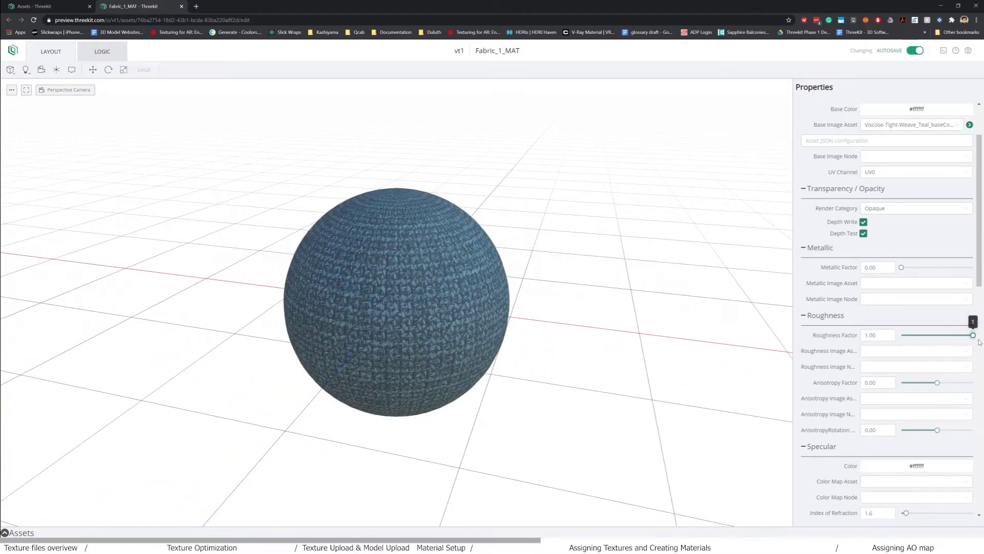
pyautogui.click(914, 352)
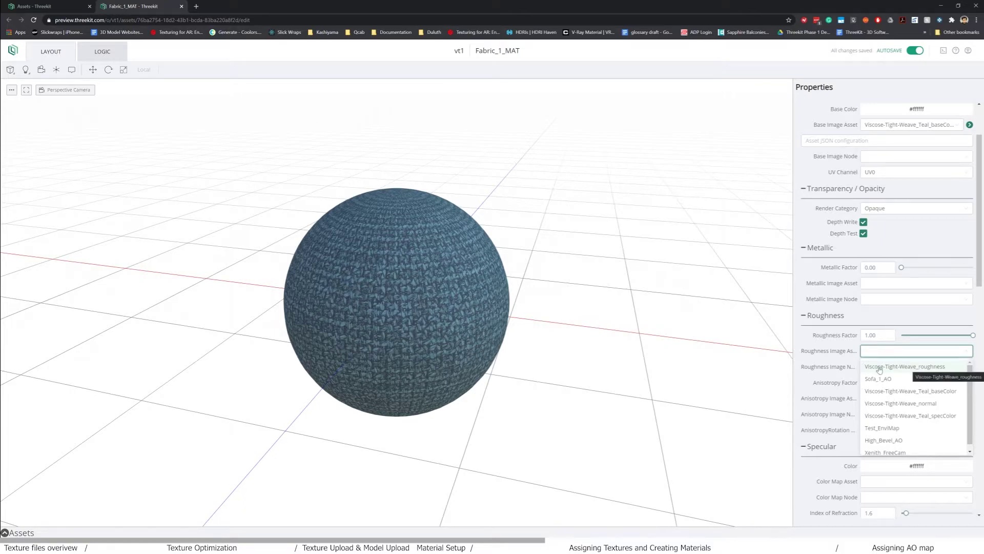
pyautogui.click(928, 367)
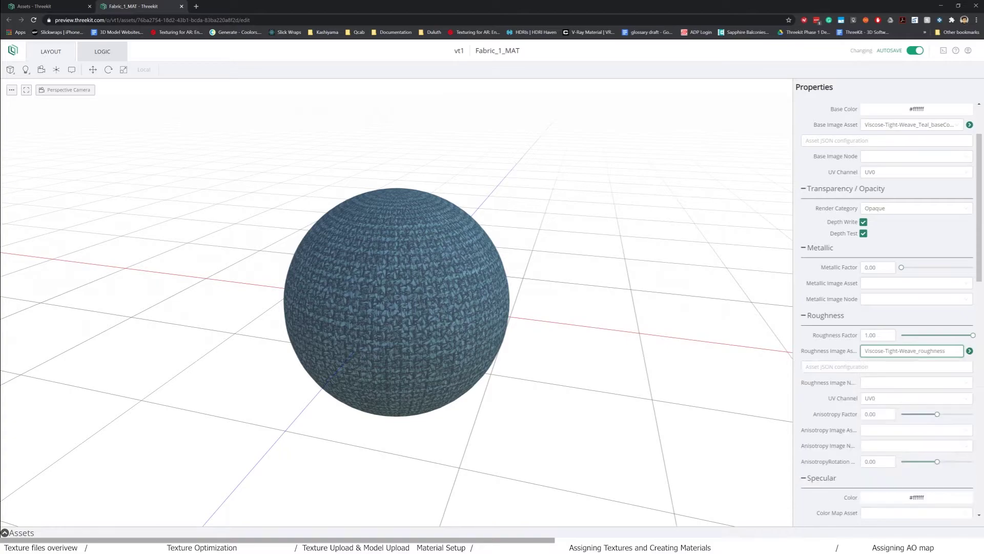
# Assign the Viscose-Tight-Weave_Teal_specColor texture as the specular color map.
pyautogui.scroll(-5, 906, 324)
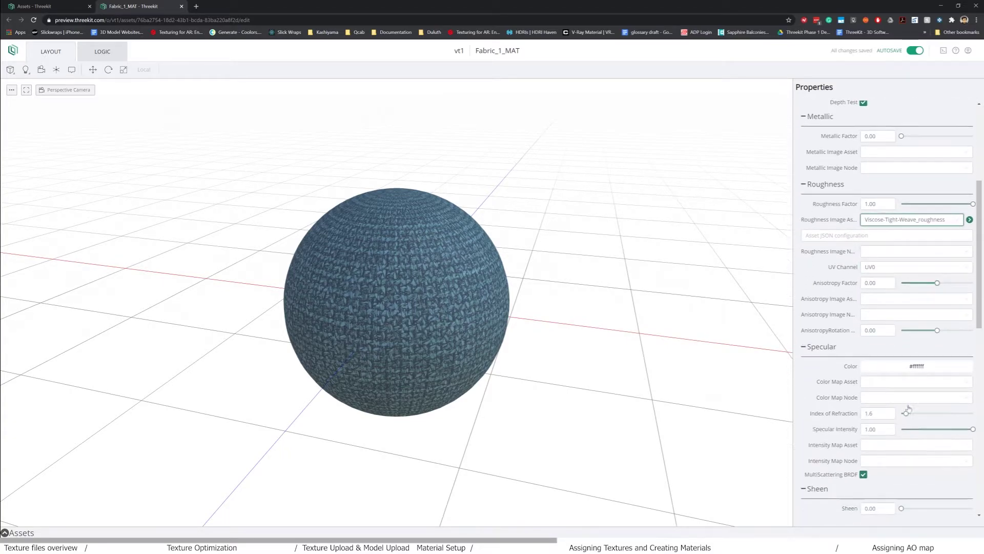
pyautogui.click(904, 283)
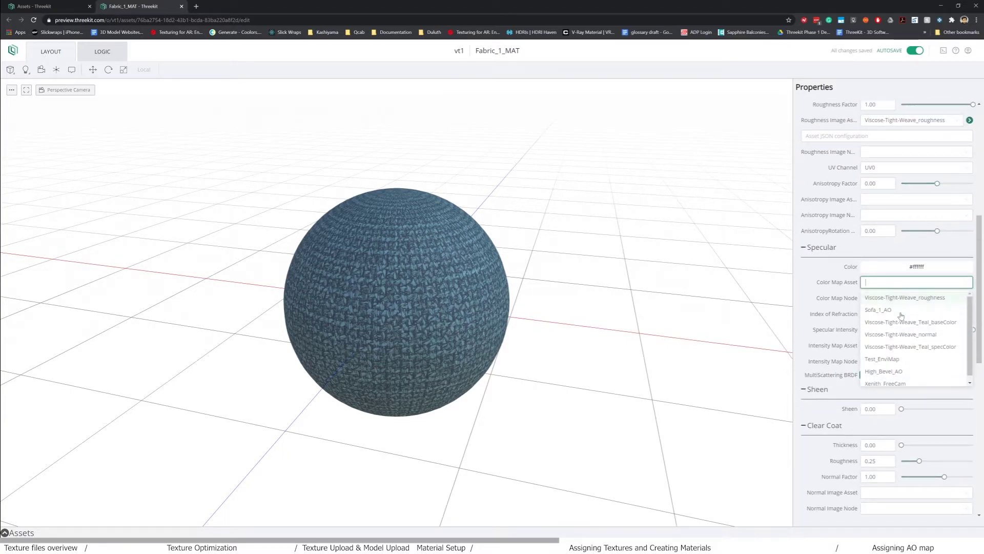
pyautogui.click(915, 347)
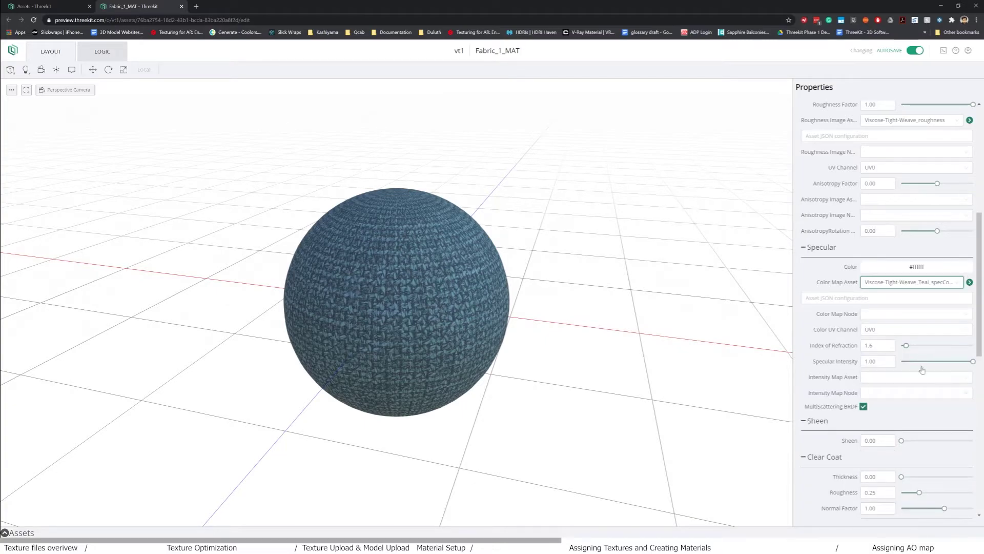
# Assign the Viscose-Tight-Weave_normal texture as the image in the material's Normal section and inspect the preview sphere.
pyautogui.scroll(-6, 922, 369)
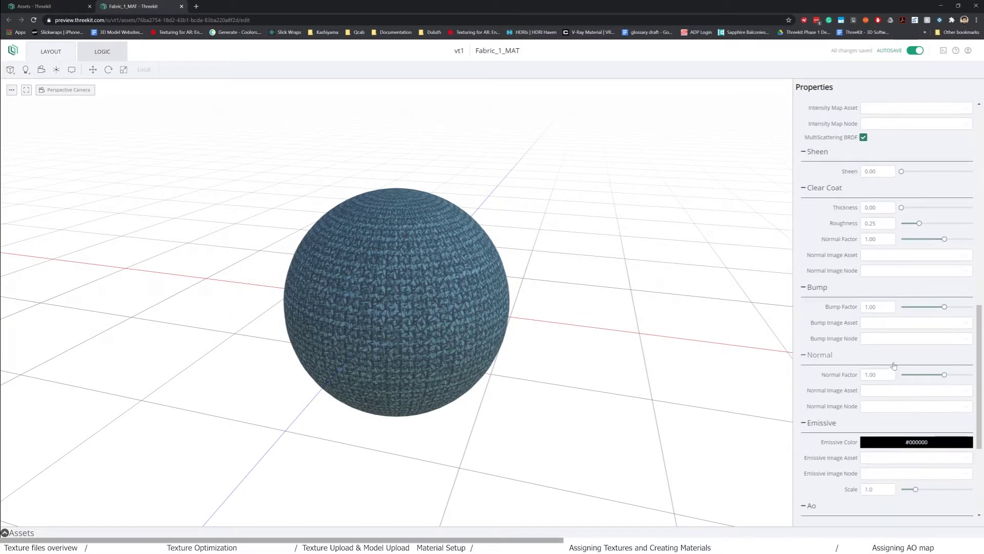
pyautogui.click(894, 390)
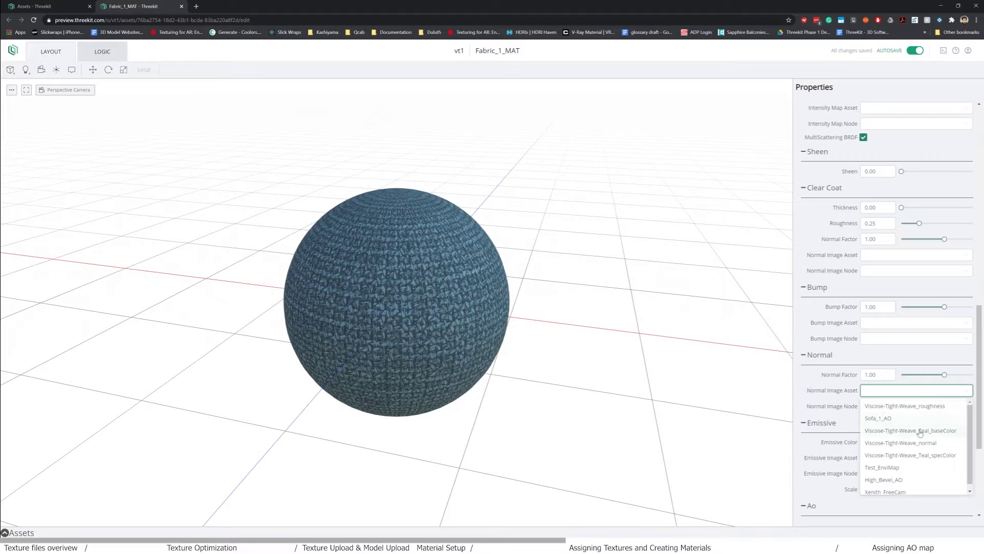
pyautogui.click(917, 443)
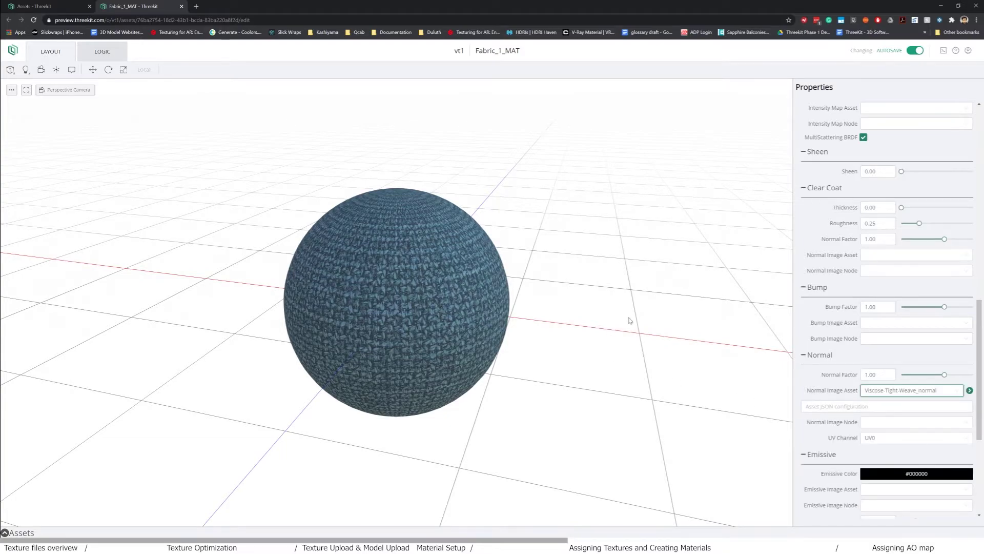
pyautogui.moveTo(629, 321); pyautogui.dragTo(556, 340)
# Open the assigned base color texture in a separate browser tab and examine its size, color transform, UV tiling and channel settings.
pyautogui.scroll(5, 881, 362)
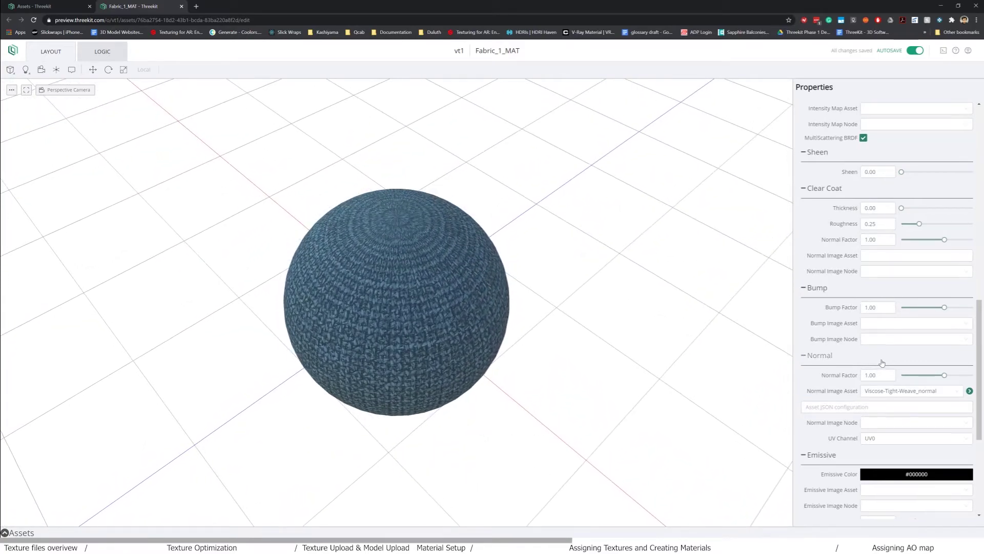
pyautogui.scroll(6, 881, 363)
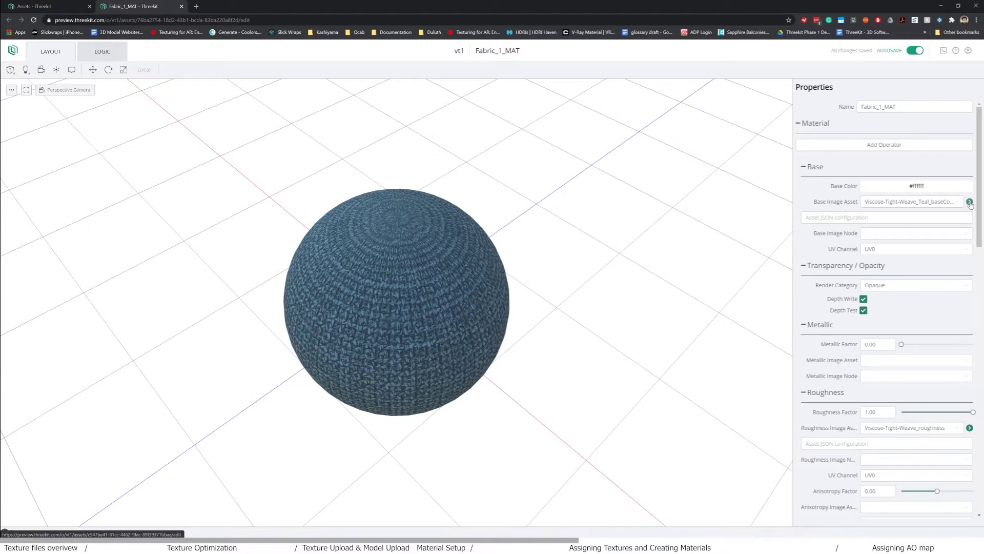
pyautogui.middleClick(970, 203)
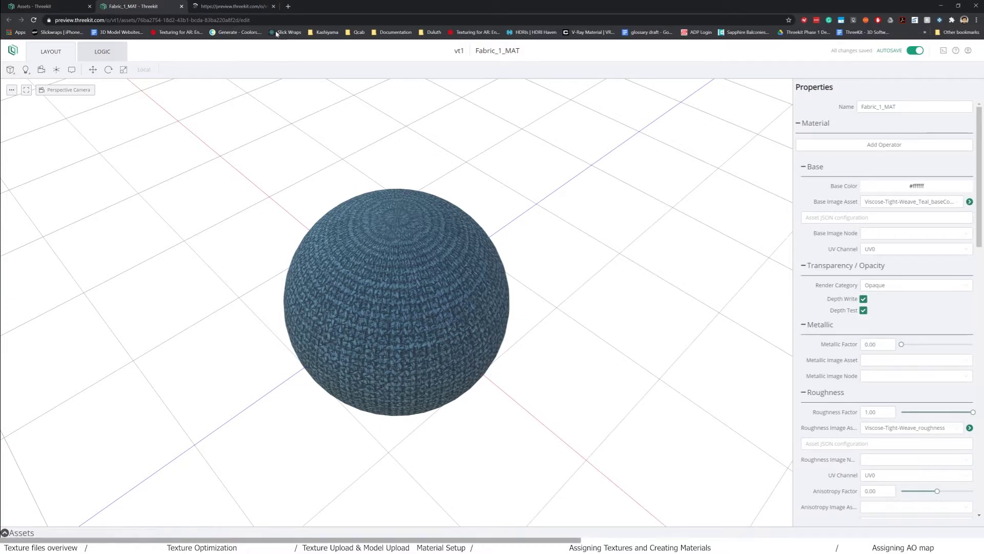
pyautogui.click(239, 7)
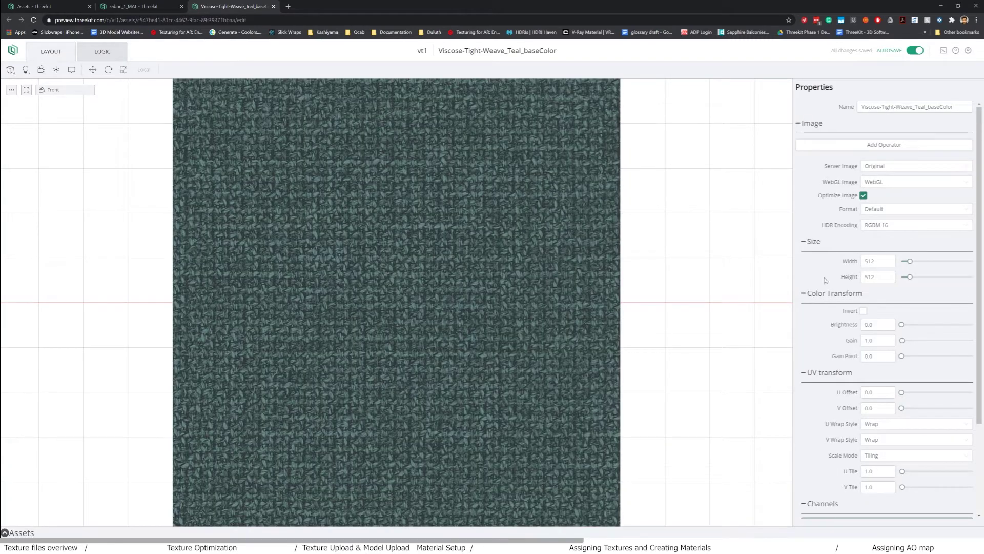
pyautogui.click(878, 261)
pyautogui.click(902, 324)
pyautogui.scroll(-2, 881, 474)
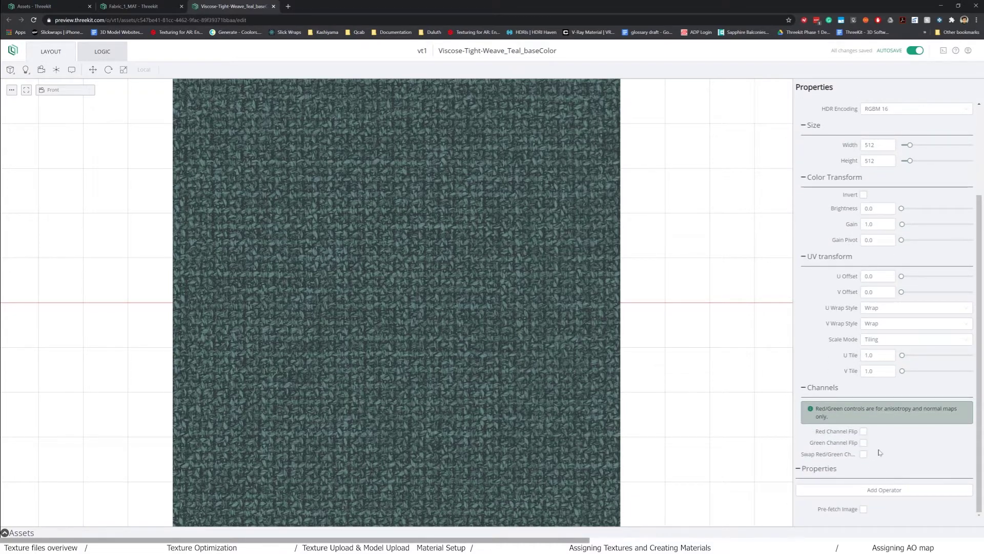
pyautogui.scroll(2, 882, 482)
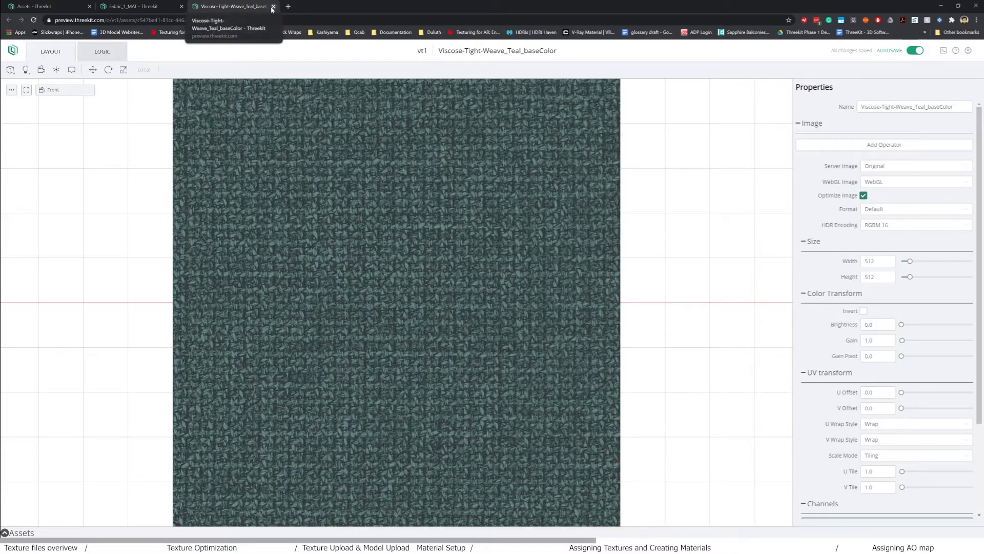
# Add a TilingOverride operator to Fabric_1_MAT and enable it for the Base, Normal, Roughness and Specular maps.
pyautogui.click(123, 6)
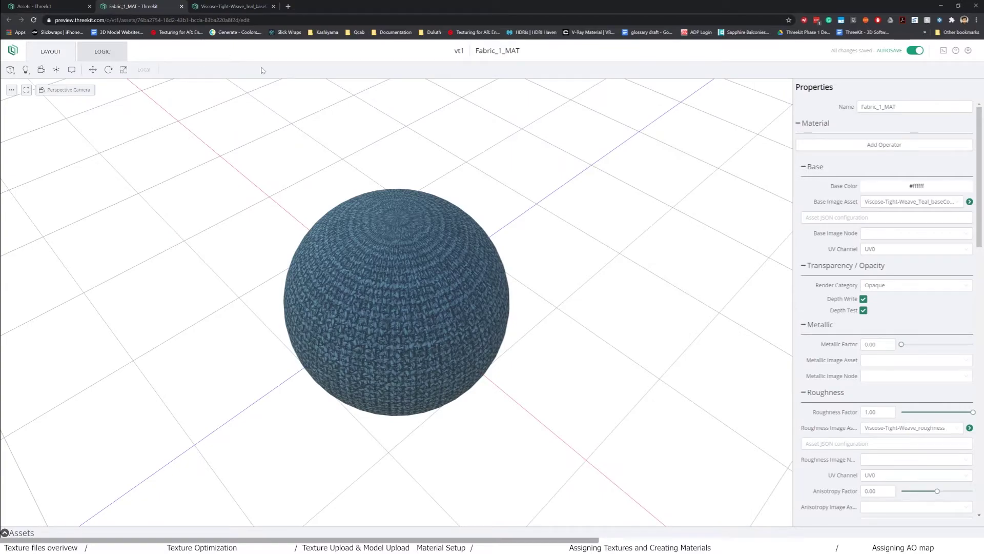
pyautogui.click(885, 148)
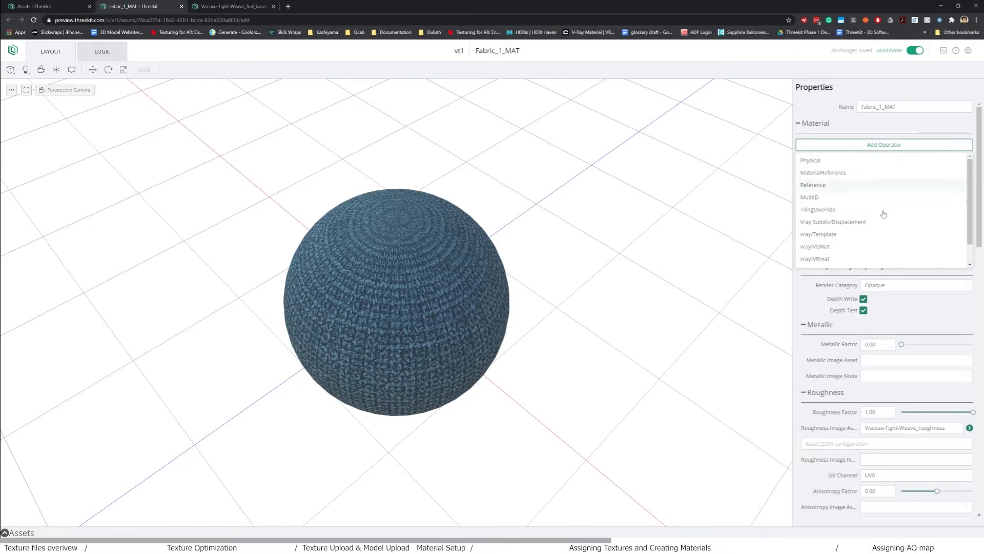
pyautogui.click(819, 210)
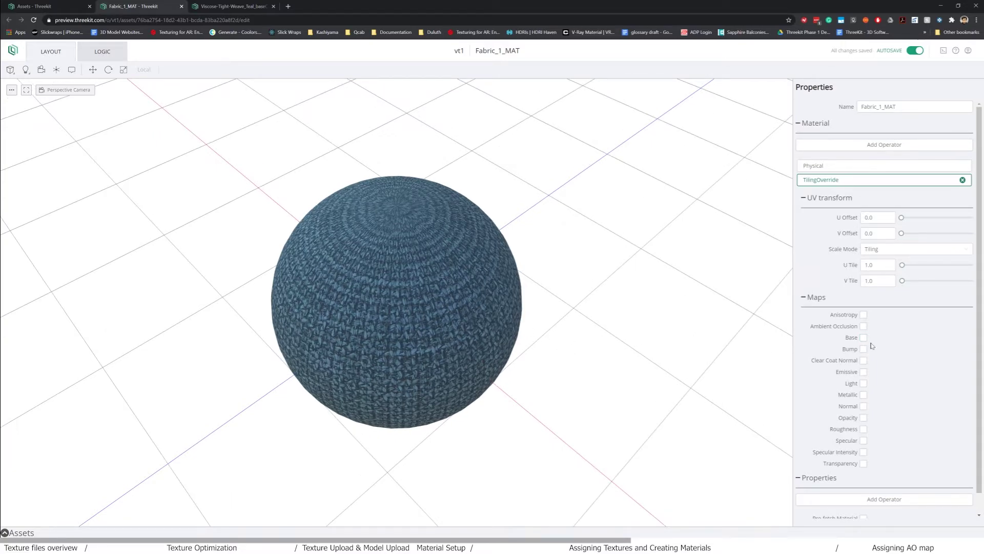
pyautogui.click(863, 337)
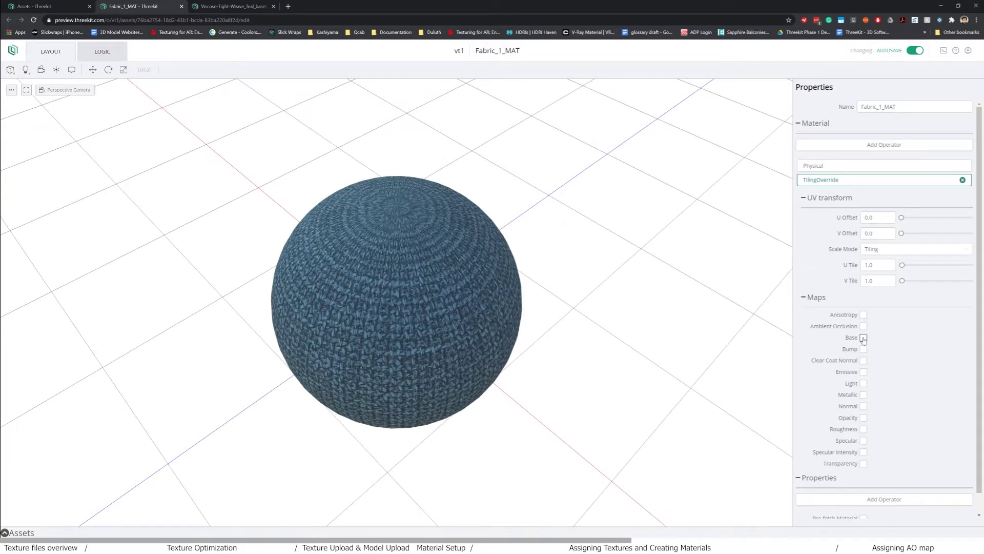
pyautogui.click(863, 429)
pyautogui.click(864, 440)
pyautogui.click(864, 406)
# Set the tiling override's U Tile and V Tile to 5 and inspect the weave on the preview sphere.
pyautogui.moveTo(878, 265); pyautogui.dragTo(849, 266)
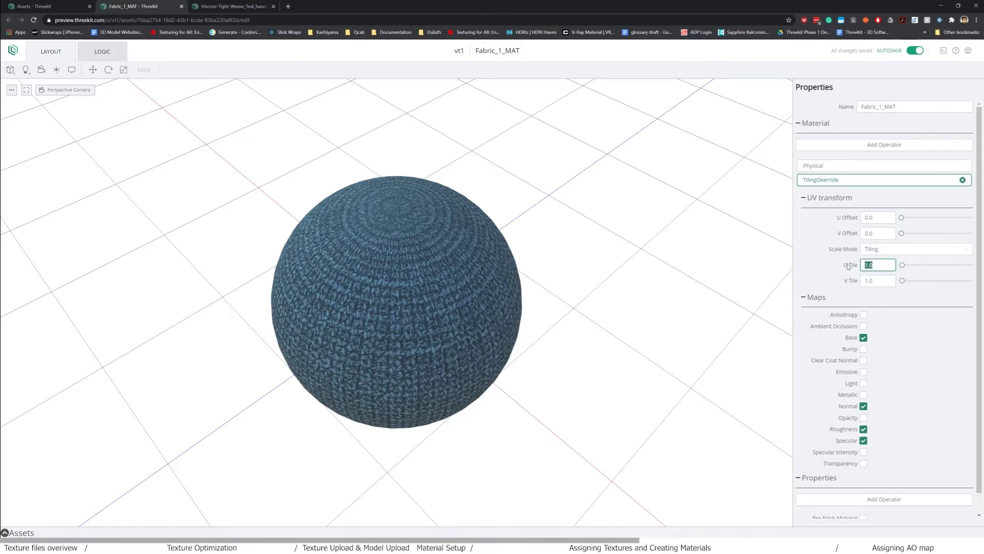
pyautogui.write('5')
pyautogui.press('Tab')
pyautogui.write('5')
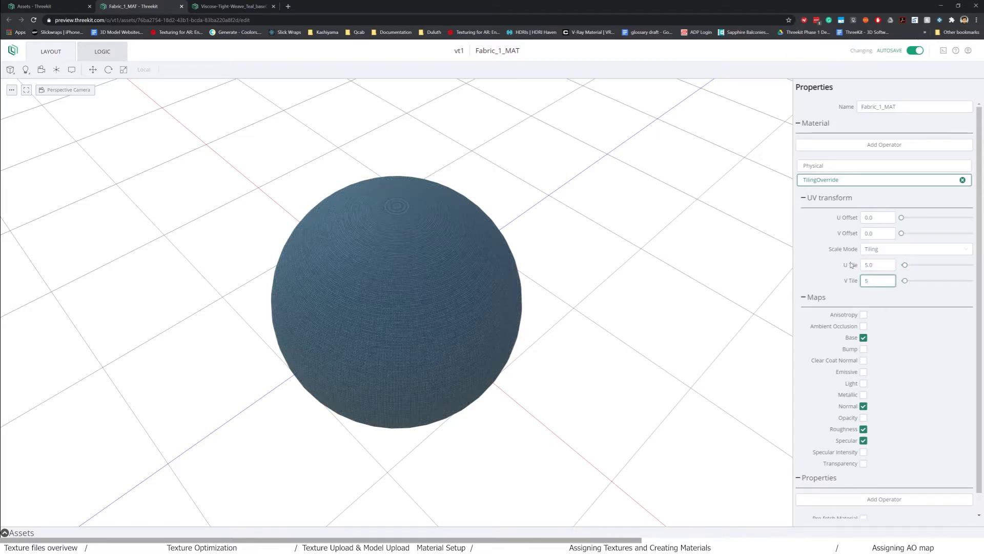
pyautogui.click(871, 265)
pyautogui.scroll(5, 466, 310)
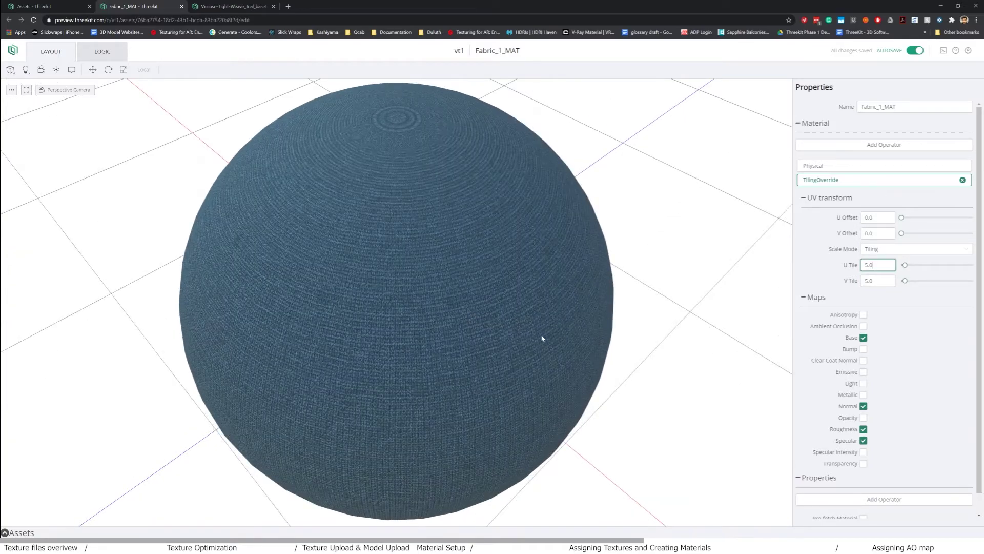
pyautogui.moveTo(542, 339); pyautogui.dragTo(493, 329)
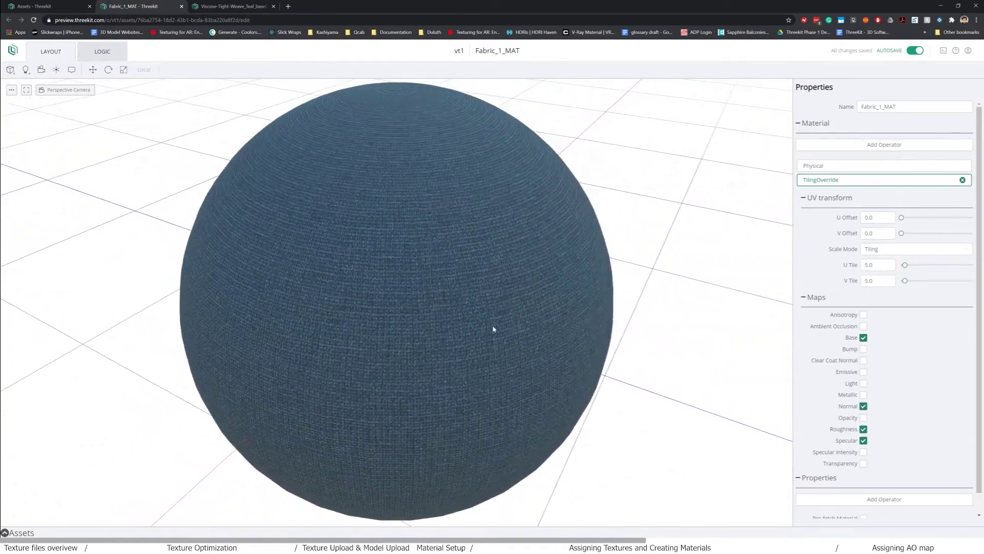
# Open the Sofa model from the Models asset folder in the editor in its own browser tab.
pyautogui.click(38, 7)
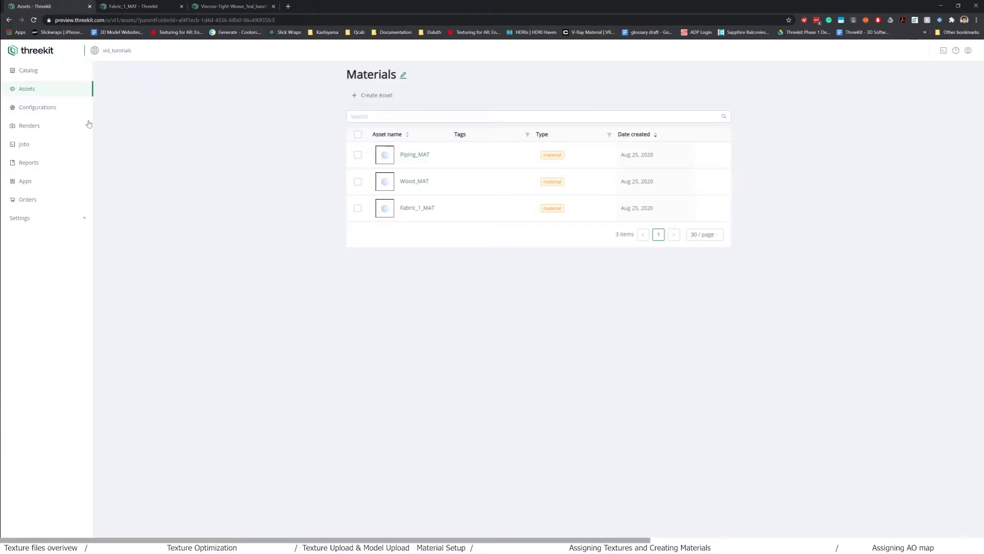
pyautogui.click(33, 88)
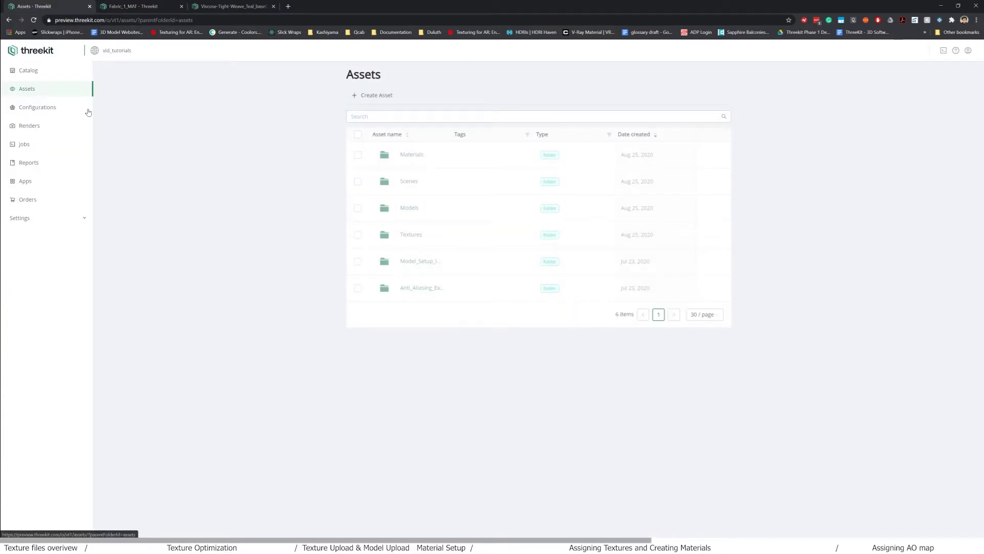
pyautogui.click(428, 213)
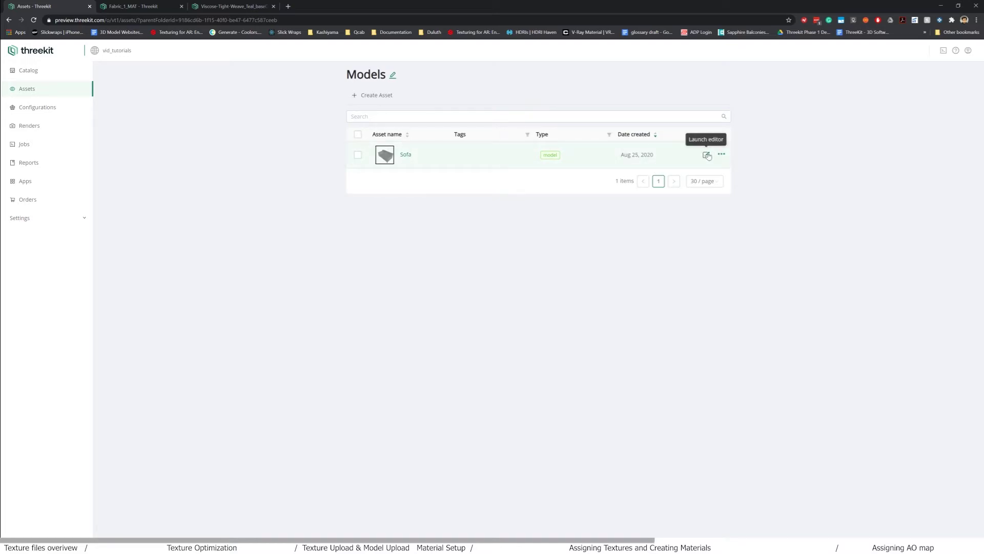
pyautogui.click(707, 155)
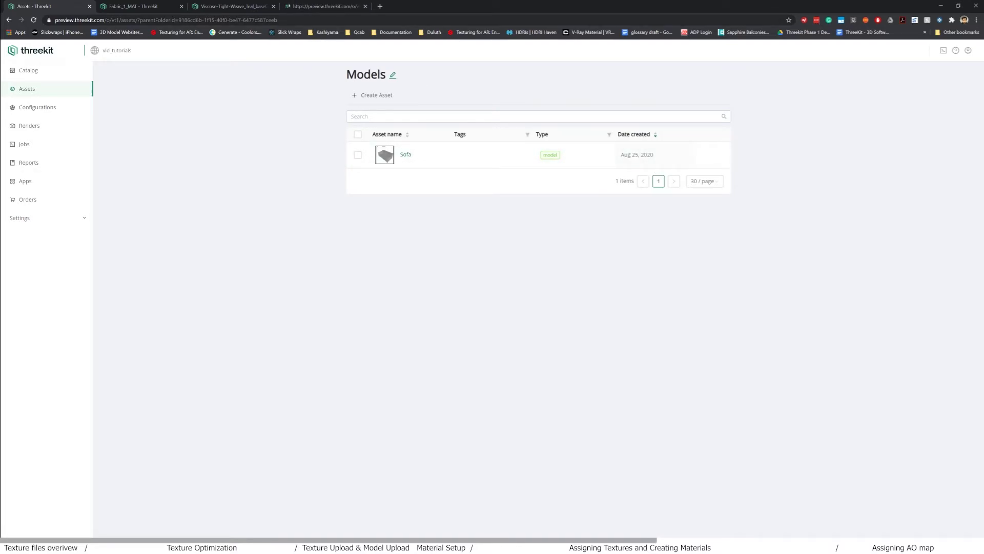
pyautogui.click(303, 7)
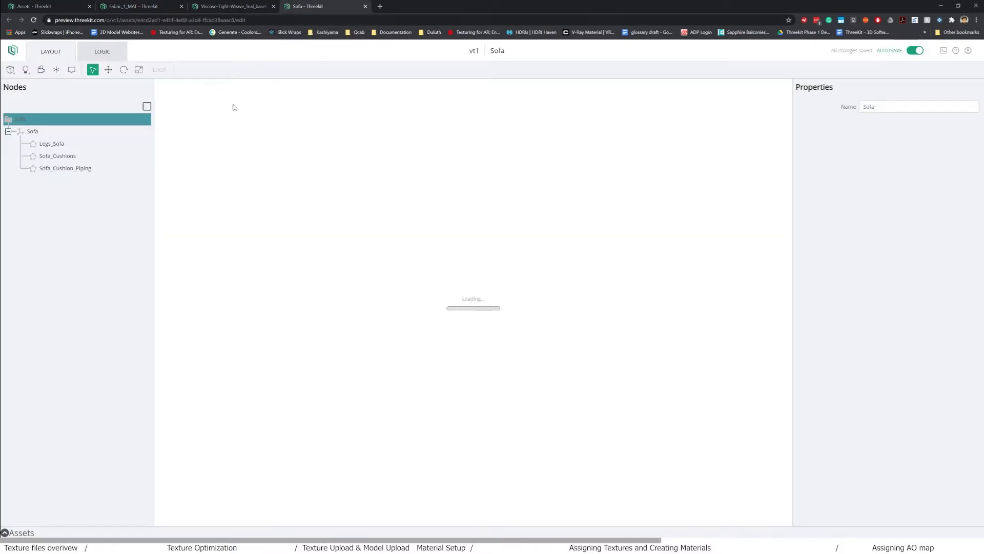
# Assign Fabric_1_MAT as the material reference asset of the Sofa_Cushions node and inspect the fabric on the sofa.
pyautogui.click(47, 160)
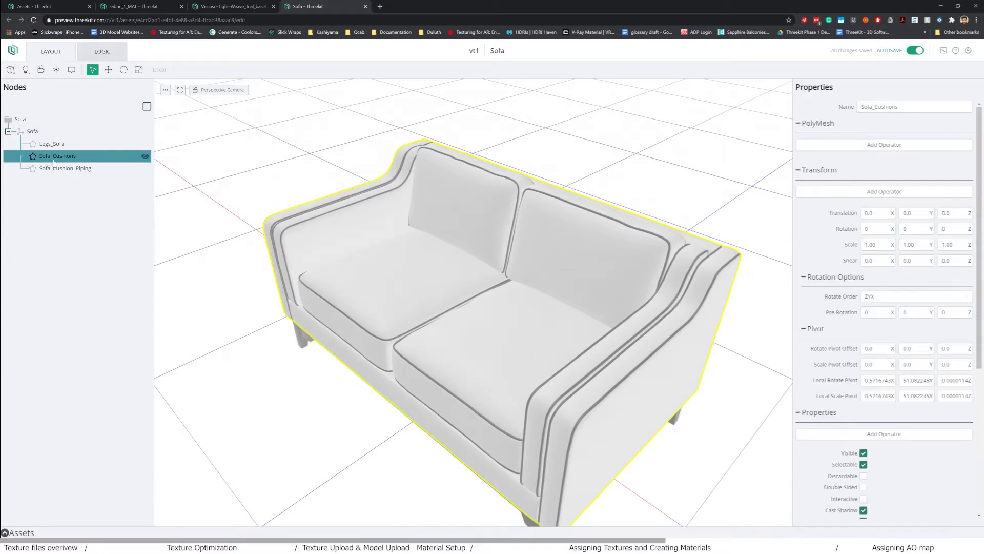
pyautogui.scroll(-5, 895, 370)
pyautogui.scroll(-2, 894, 371)
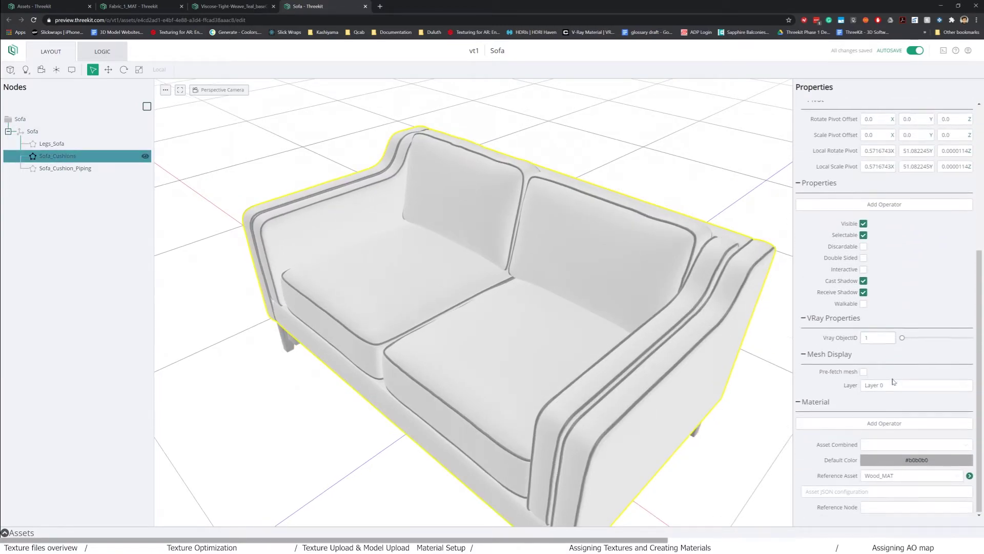
pyautogui.click(903, 477)
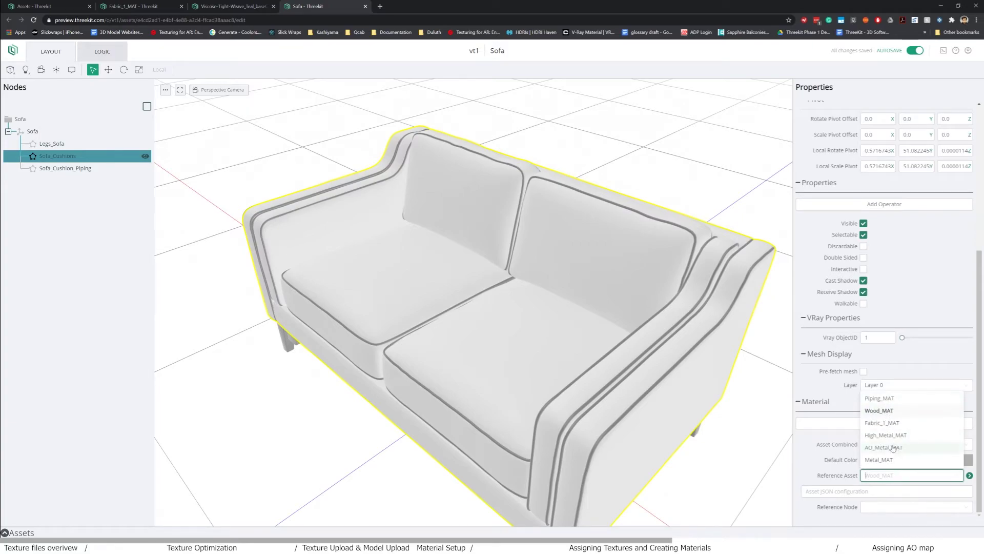
pyautogui.click(881, 422)
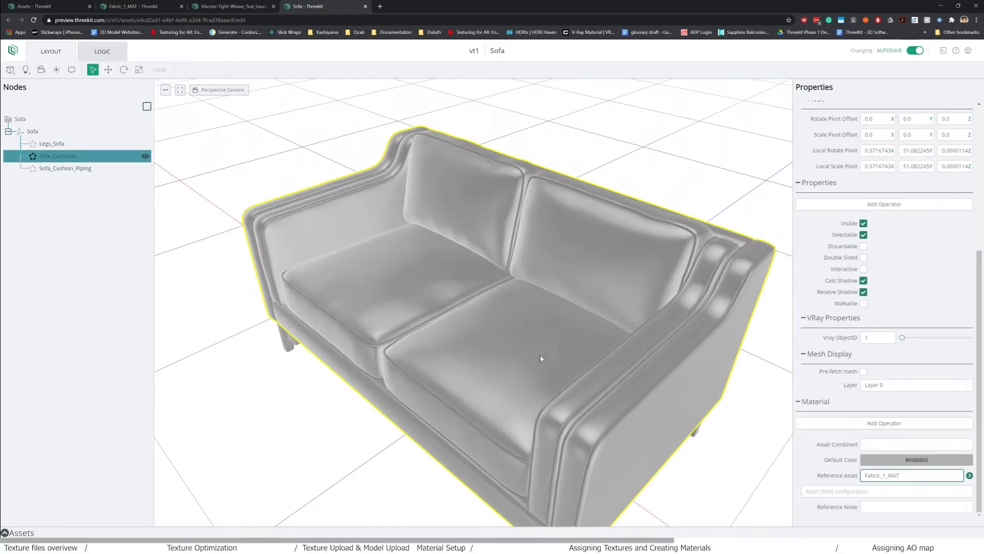
pyautogui.scroll(3, 449, 338)
pyautogui.moveTo(442, 337); pyautogui.dragTo(346, 181)
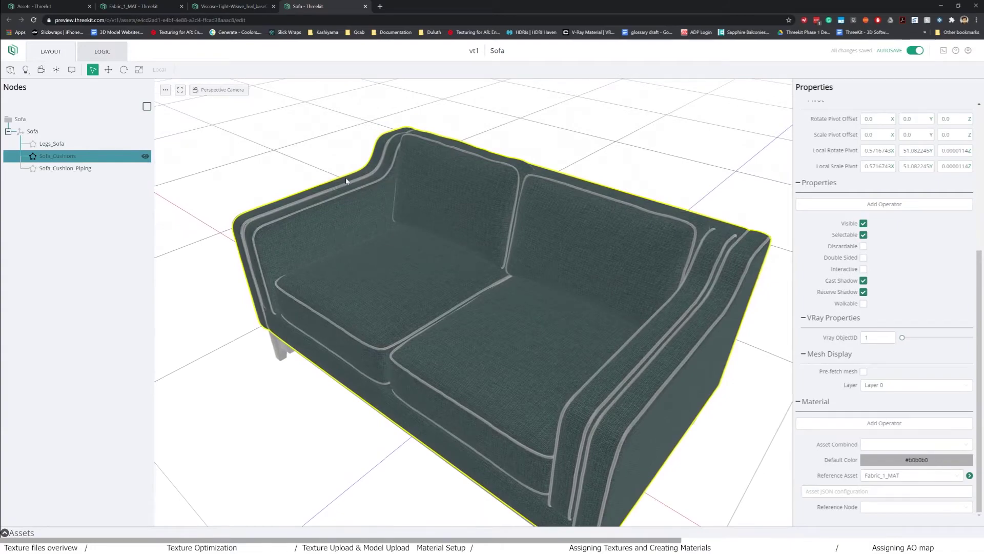
# Set U Tile and V Tile to 7 in the tiling override of Fabric_1_MAT.
pyautogui.click(130, 7)
pyautogui.doubleClick(869, 264)
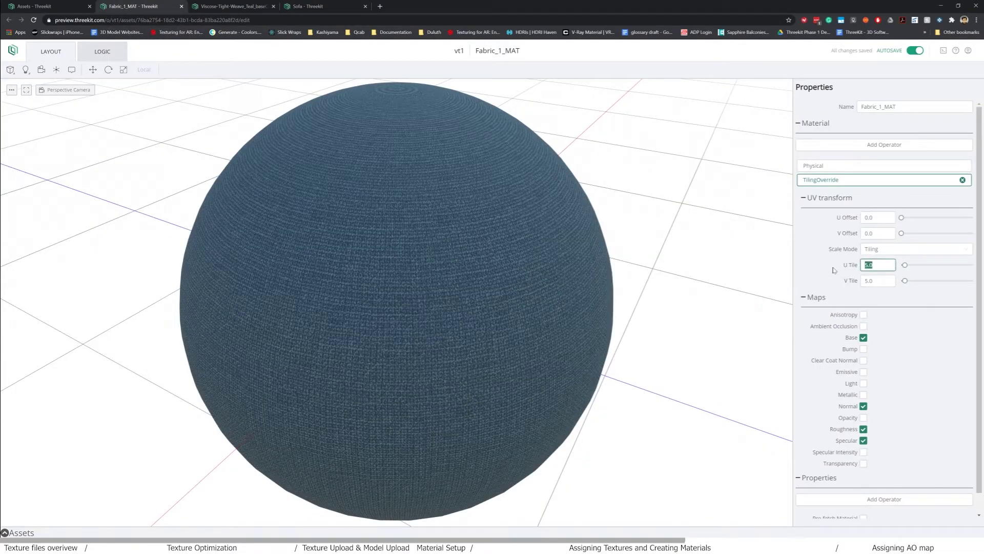
pyautogui.write('7')
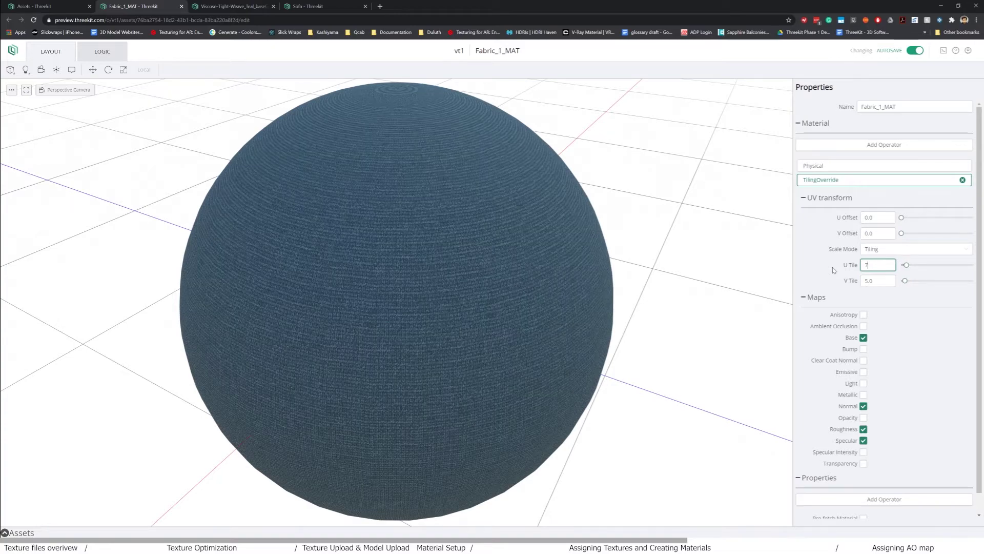
pyautogui.press('Tab')
pyautogui.write('7')
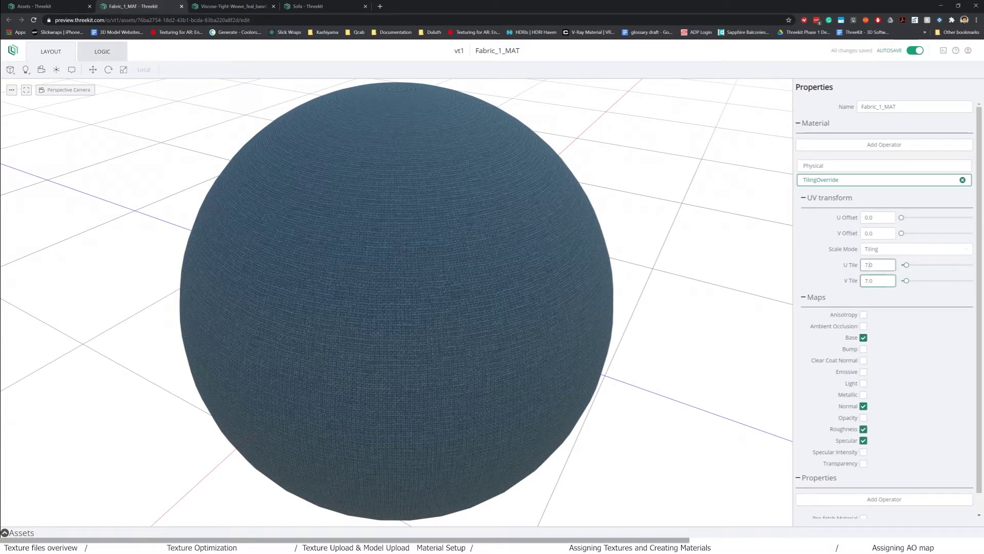
# Reload the Sofa model and examine the scale of the fabric weave on its cushions and arms.
pyautogui.click(312, 6)
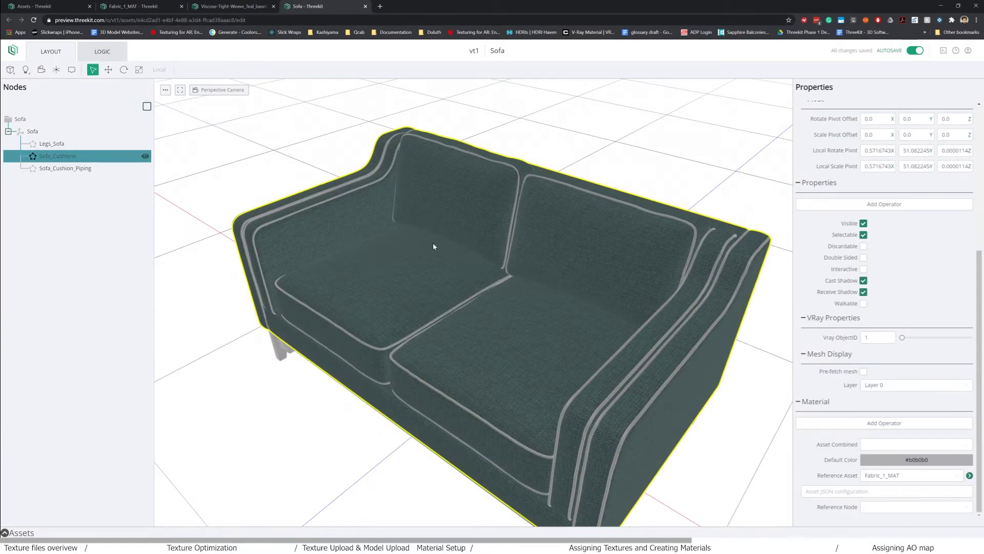
pyautogui.click(126, 7)
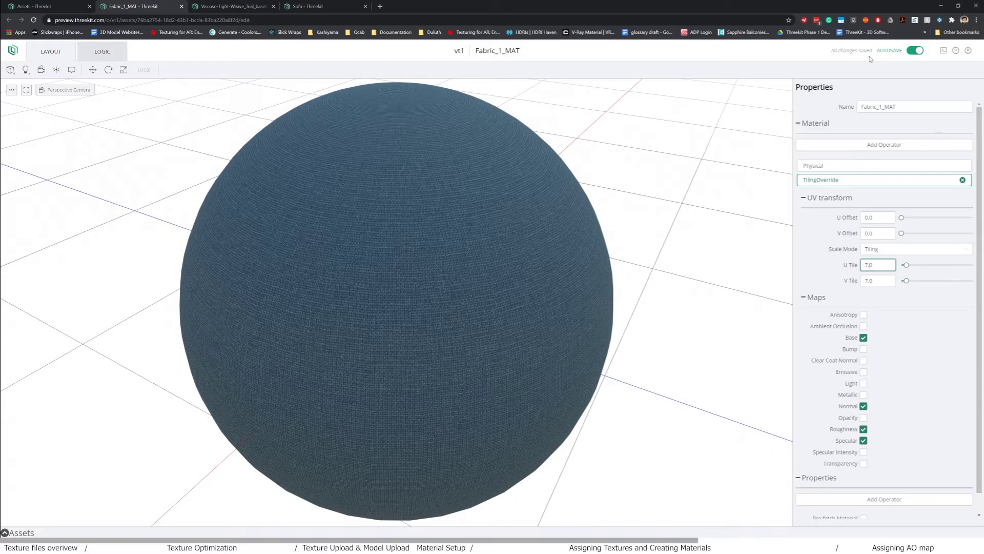
pyautogui.click(308, 6)
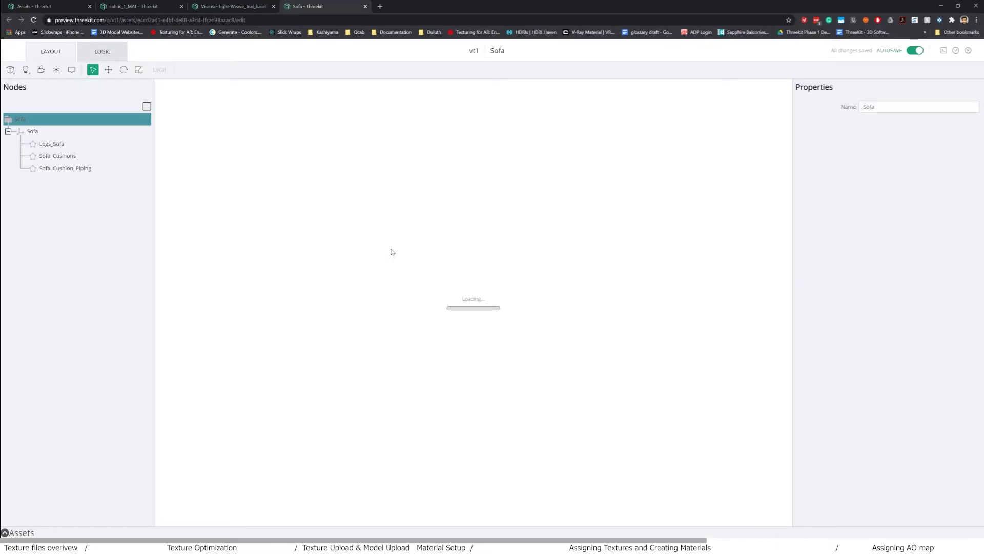
pyautogui.scroll(5, 391, 329)
pyautogui.moveTo(391, 329)
pyautogui.mouseDown()
pyautogui.moveTo(358, 332)
pyautogui.moveTo(395, 318)
pyautogui.moveTo(326, 326)
pyautogui.moveTo(383, 333)
pyautogui.mouseUp()
pyautogui.scroll(-5, 330, 328)
pyautogui.scroll(3, 382, 335)
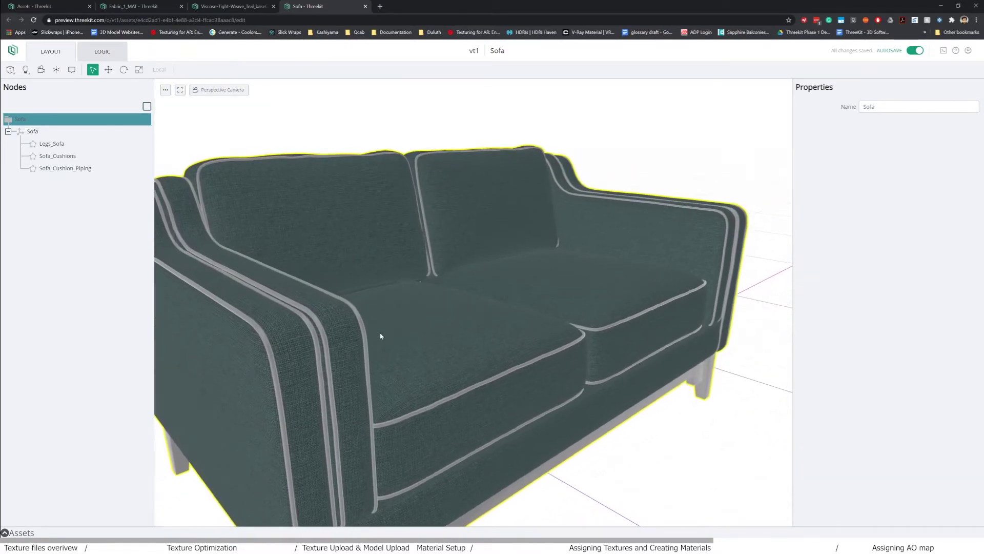
pyautogui.scroll(-3, 381, 336)
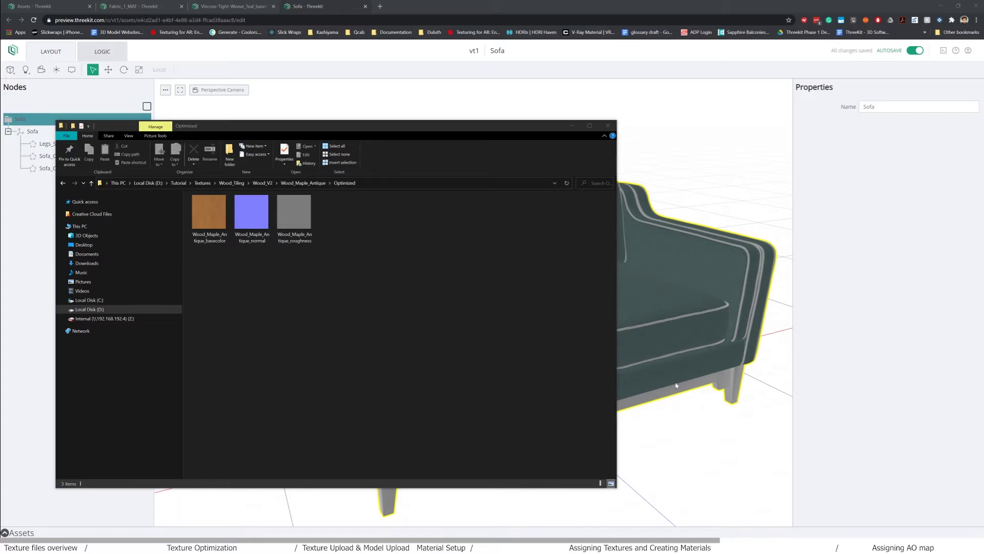
# Upload the Wood_Maple_Antique basecolor, normal and roughness images from the Optimized folder into the Textures asset folder.
pyautogui.click(45, 8)
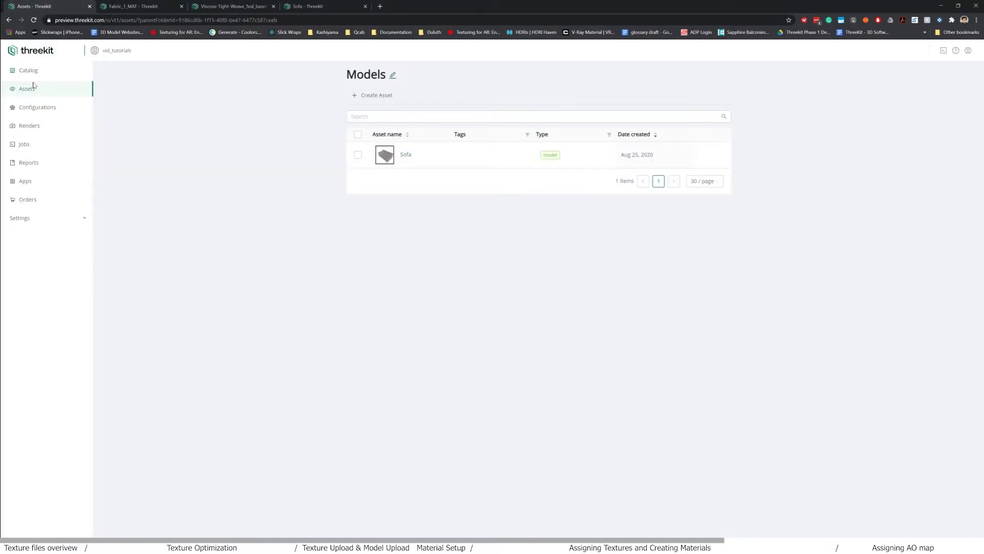
pyautogui.click(34, 89)
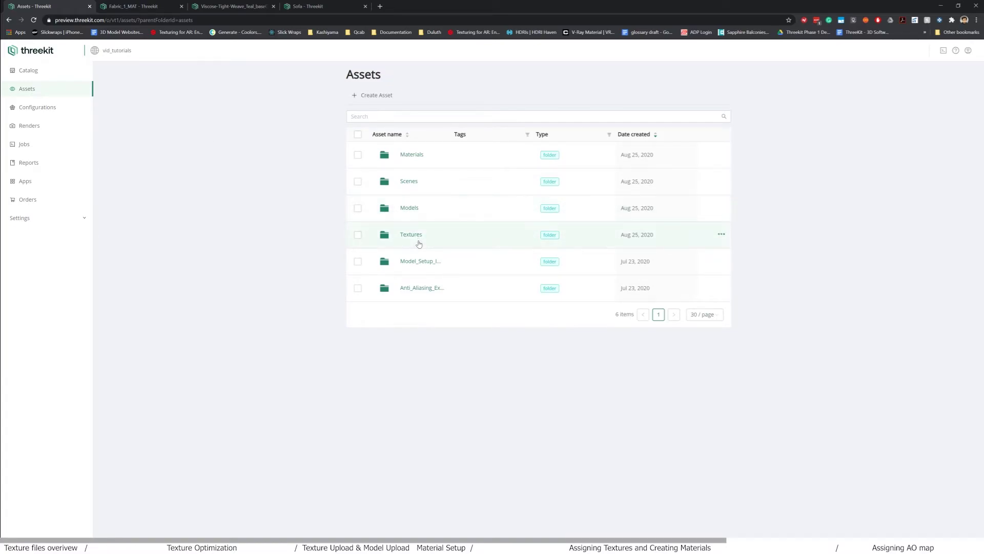
pyautogui.click(412, 235)
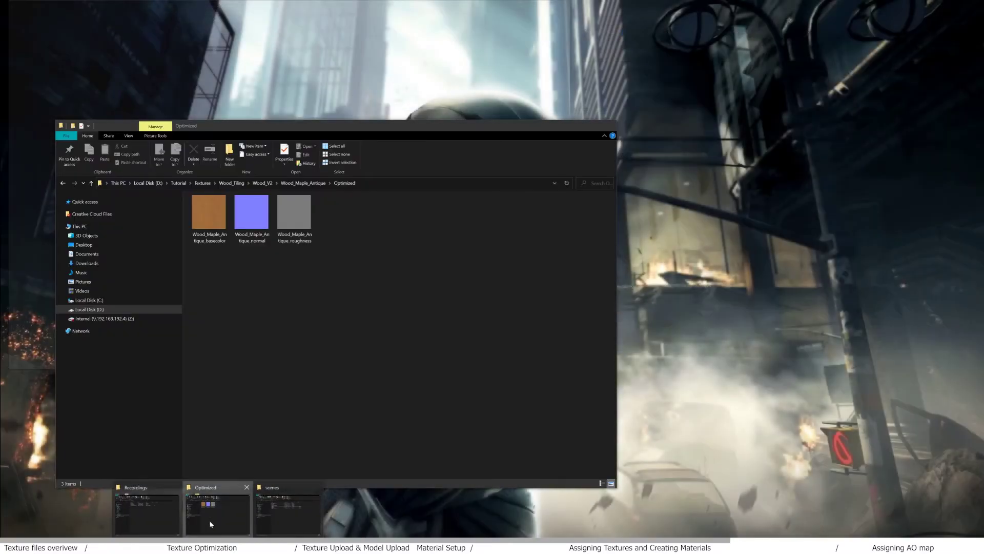
pyautogui.click(209, 520)
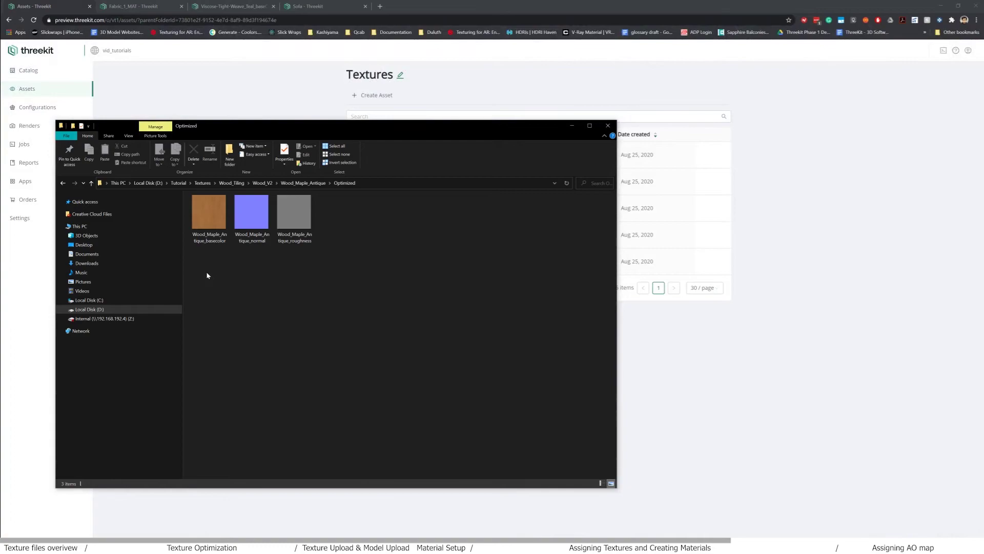
pyautogui.moveTo(206, 275); pyautogui.dragTo(670, 266)
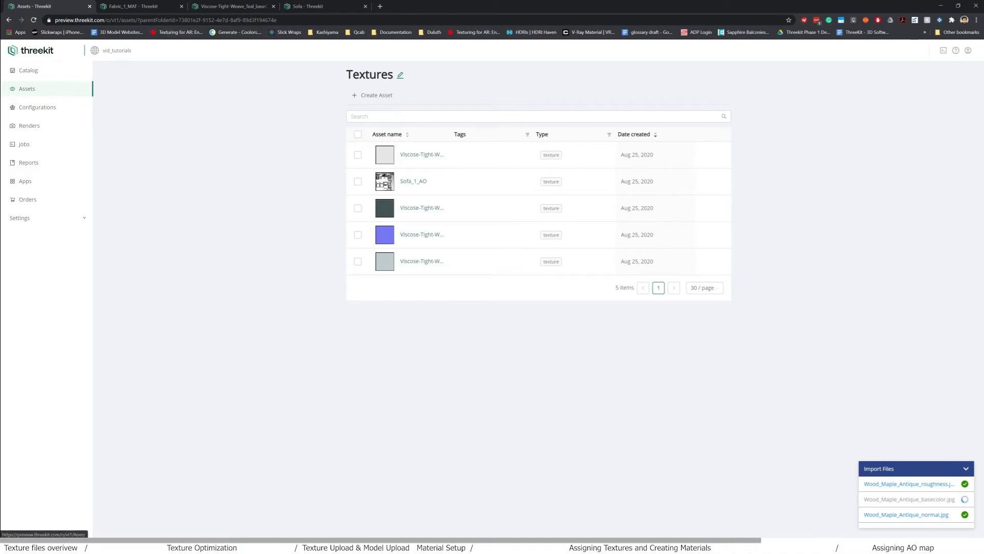
# Close the base color texture's tab and open Wood_MAT from the Materials folder in the editor in a new tab.
pyautogui.click(274, 6)
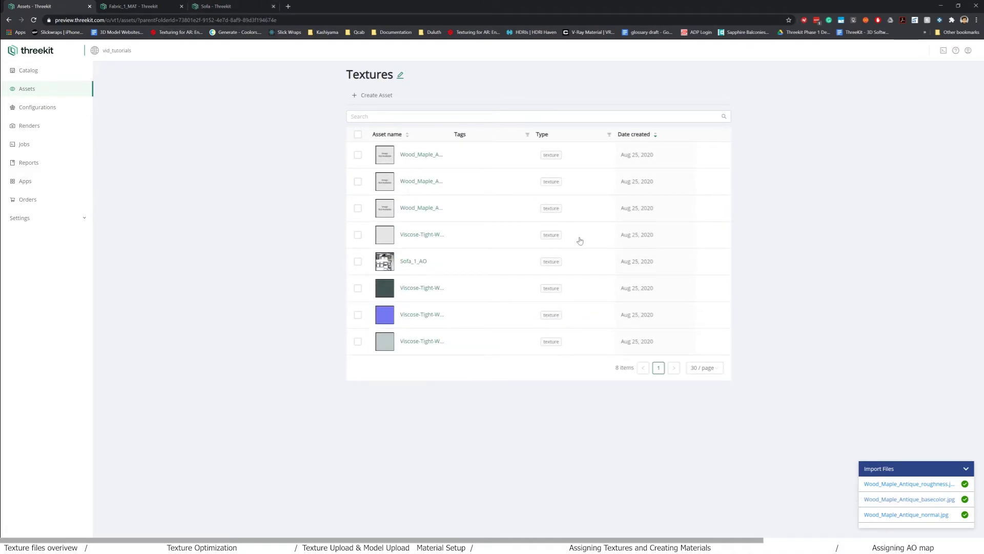
pyautogui.click(35, 91)
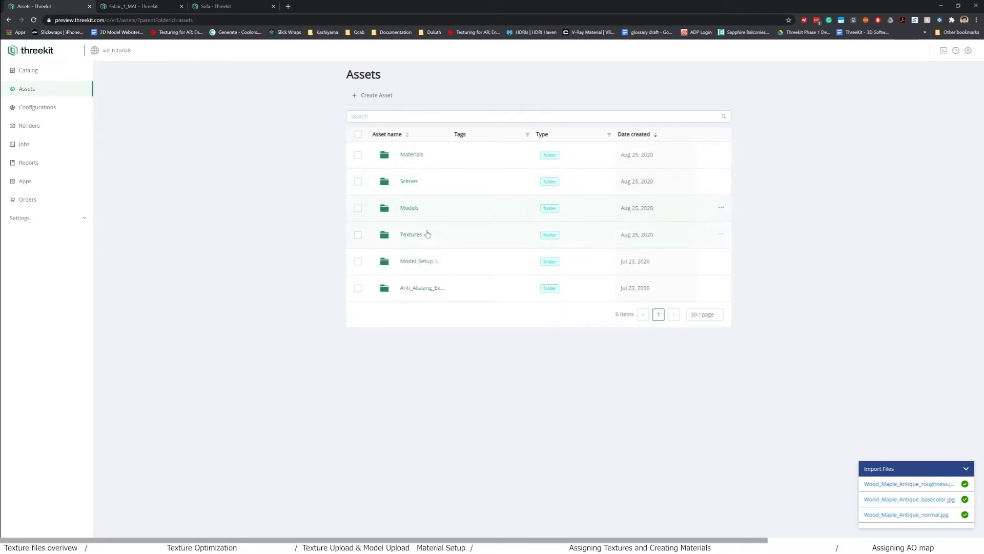
pyautogui.click(417, 155)
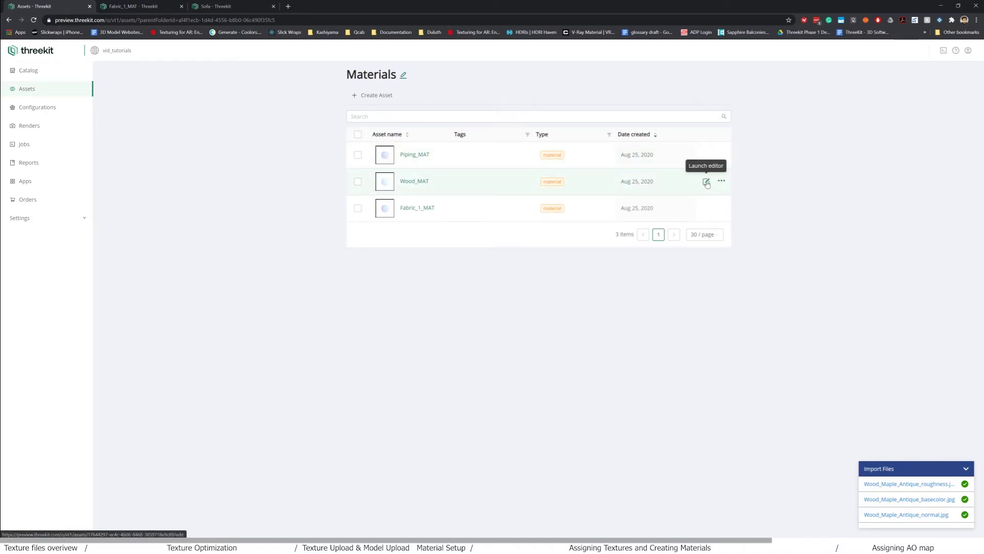
pyautogui.middleClick(707, 182)
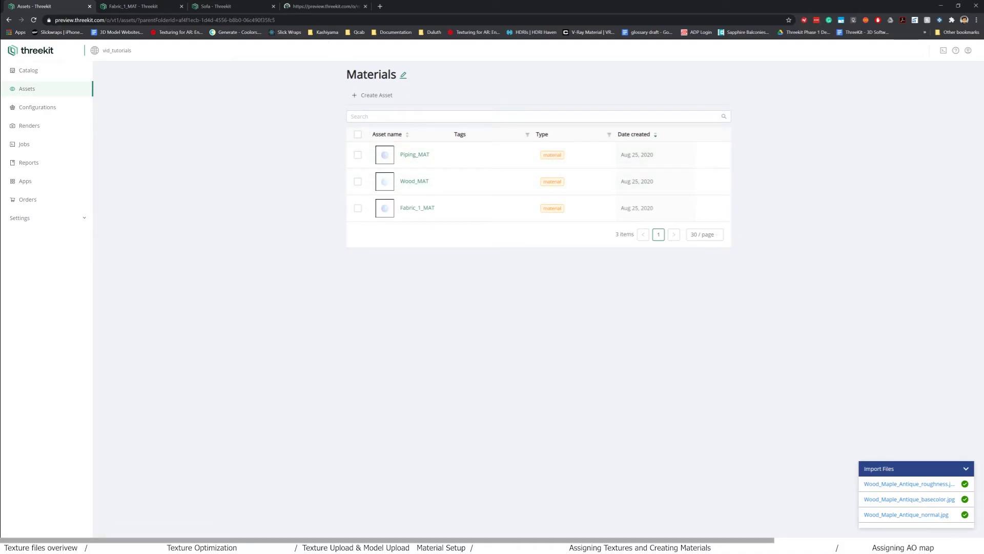
# Assign Wood_Maple_Antique_basecolor as the base image of Wood_MAT and set its render category to Opaque.
pyautogui.click(307, 10)
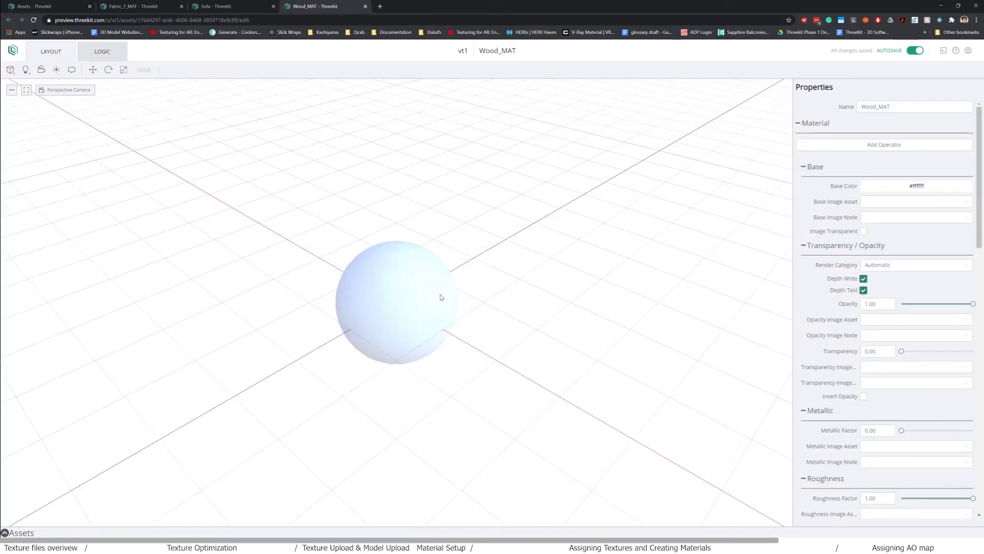
pyautogui.click(923, 202)
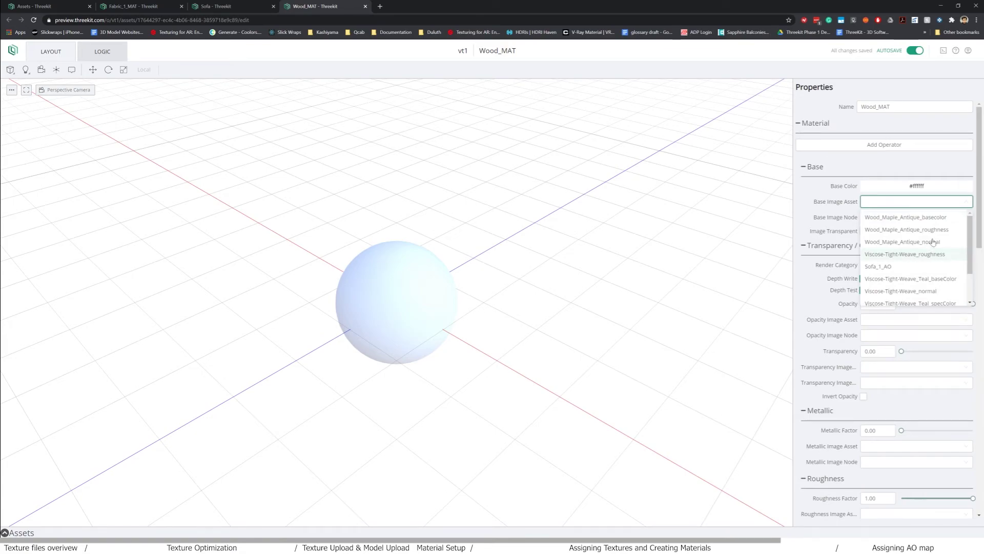
pyautogui.click(934, 218)
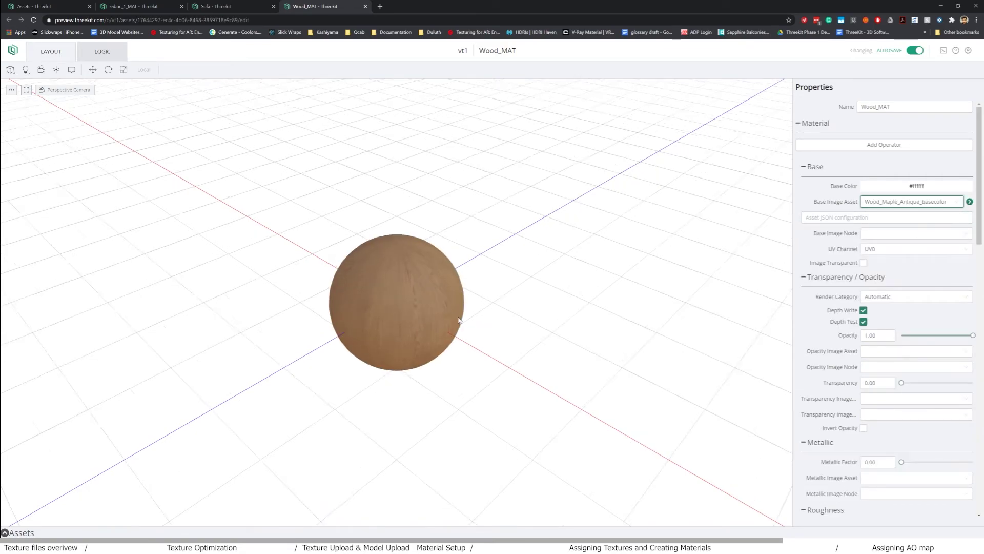
pyautogui.scroll(3, 458, 319)
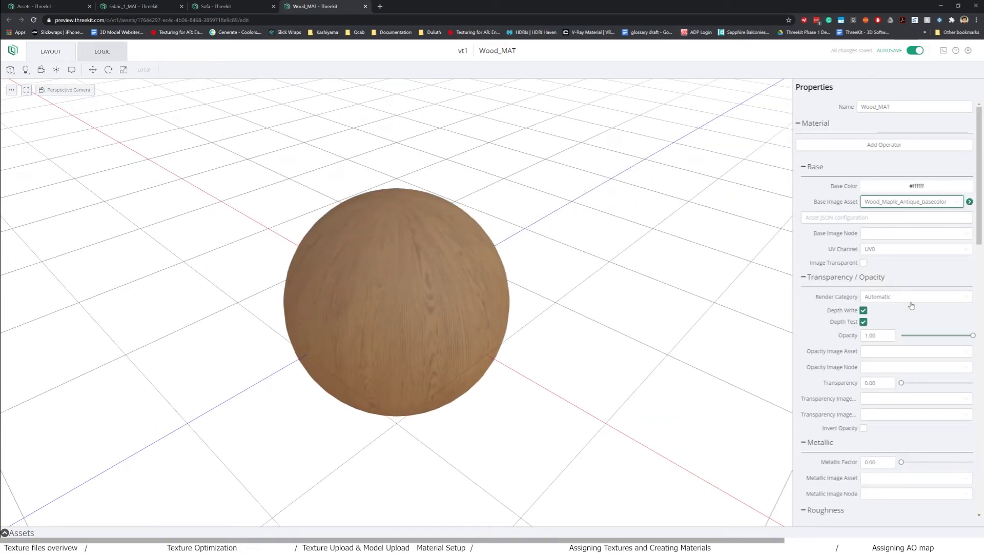
pyautogui.click(911, 298)
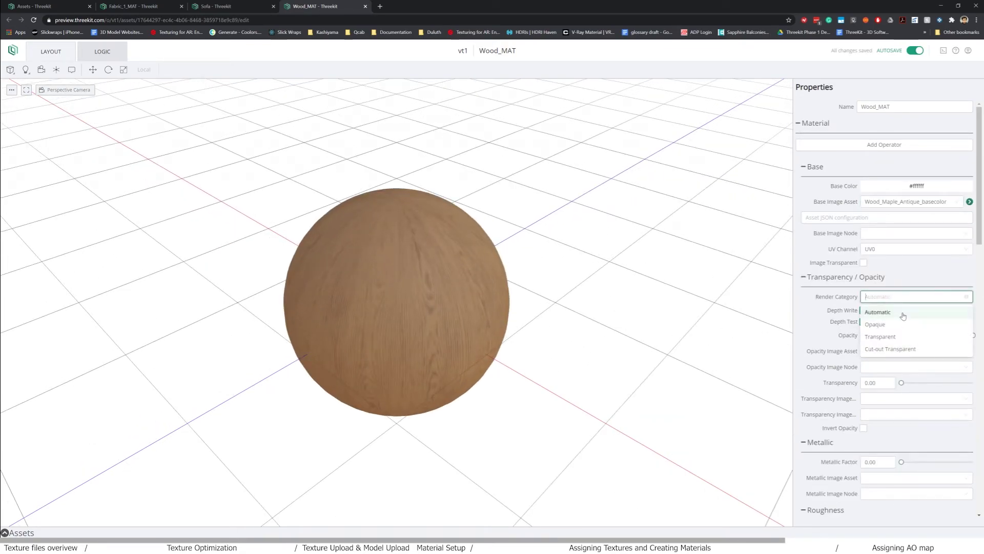
pyautogui.click(887, 325)
# Assign Wood_Maple_Antique_roughness as the roughness image and Wood_Maple_Antique_normal as the normal image of Wood_MAT.
pyautogui.scroll(-5, 893, 290)
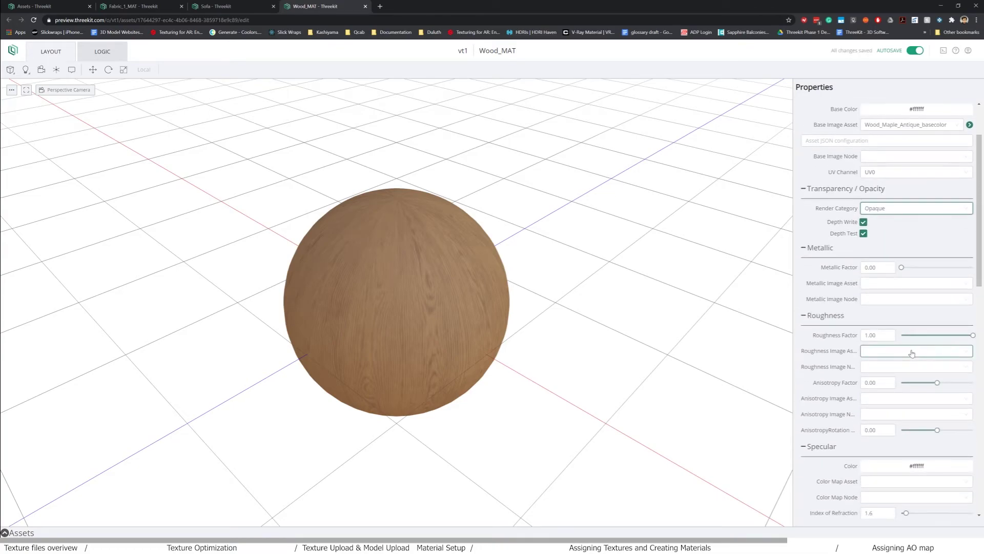
pyautogui.click(895, 275)
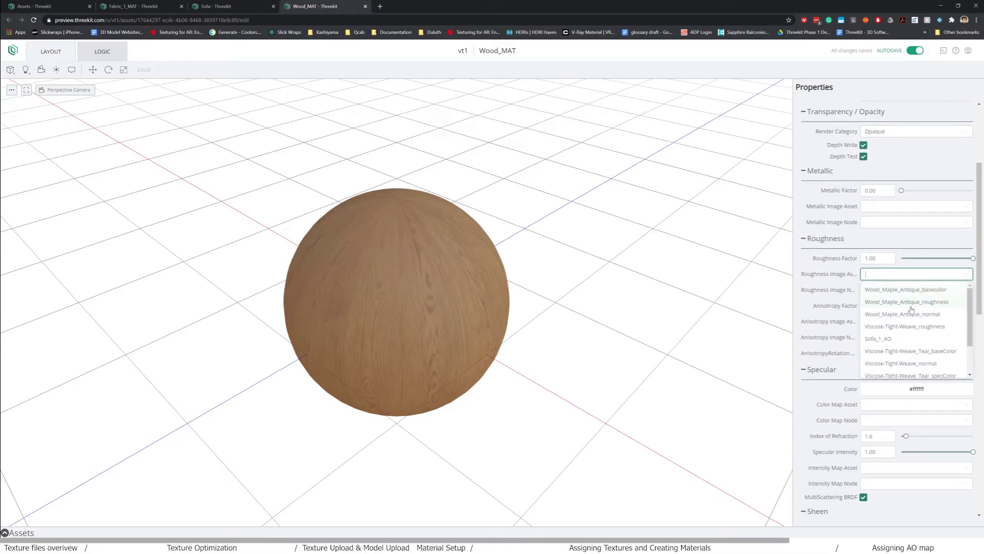
pyautogui.click(911, 304)
pyautogui.scroll(-4, 913, 338)
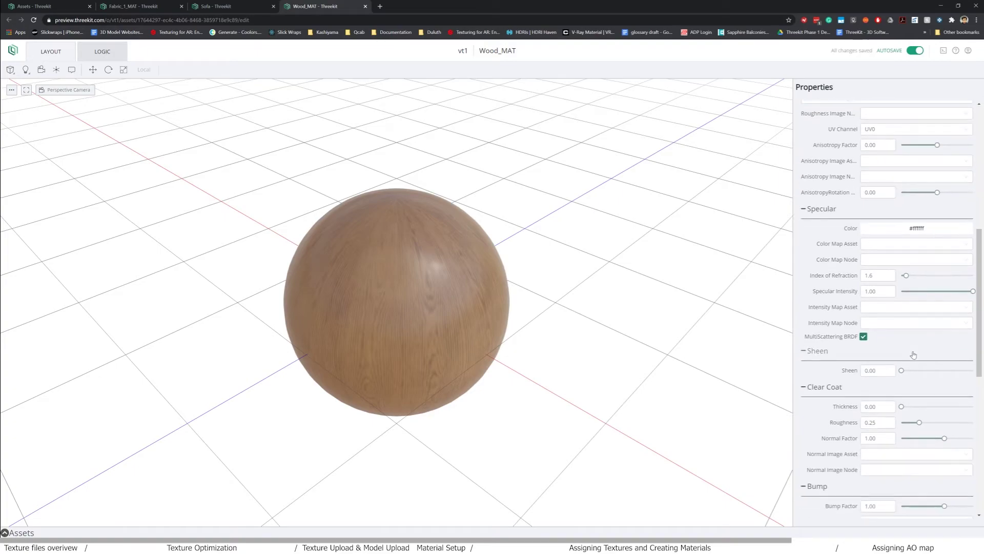
pyautogui.scroll(-4, 913, 354)
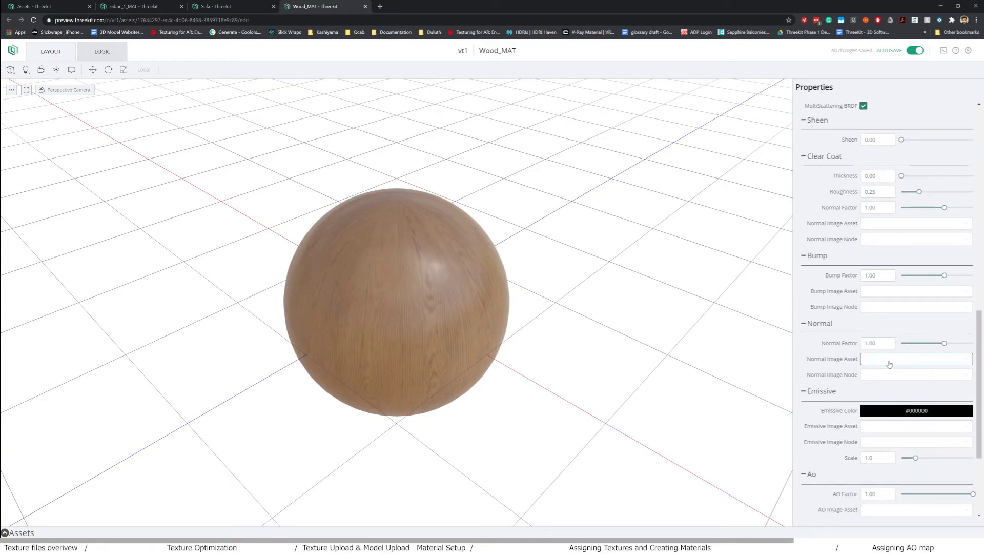
pyautogui.click(913, 358)
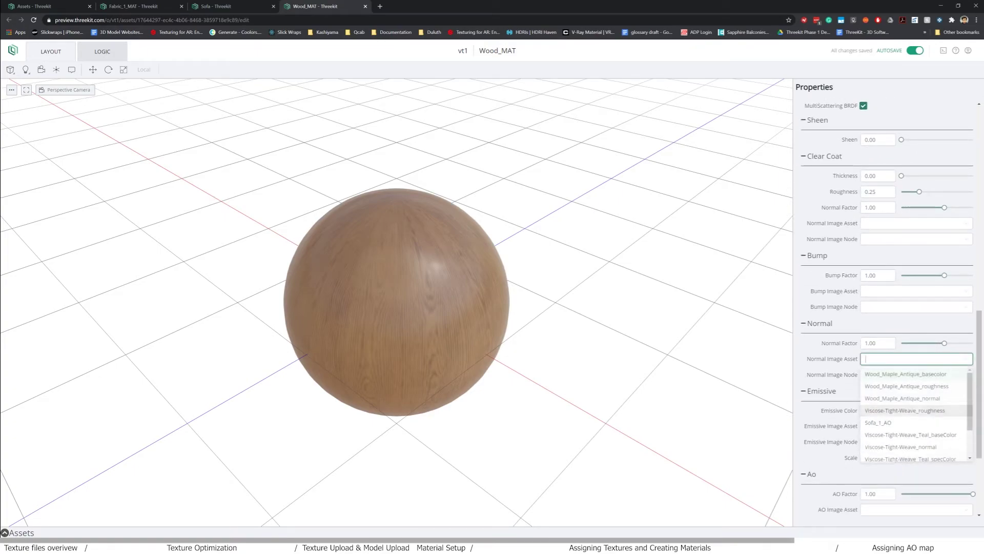
pyautogui.click(894, 399)
# Try adjusting the clear coat thickness of Wood_MAT while examining the wood finish on the preview sphere.
pyautogui.moveTo(571, 323); pyautogui.dragTo(549, 306)
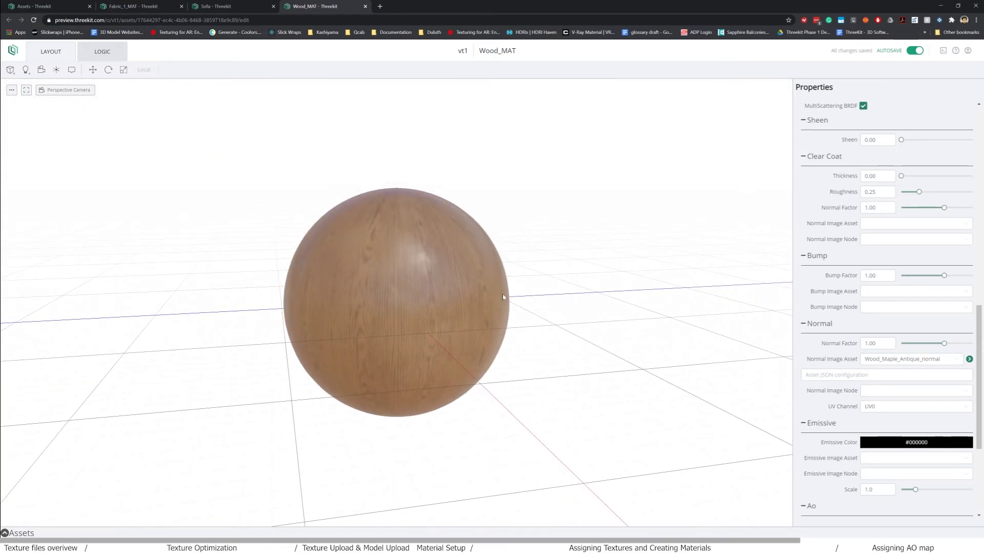
pyautogui.scroll(4, 503, 296)
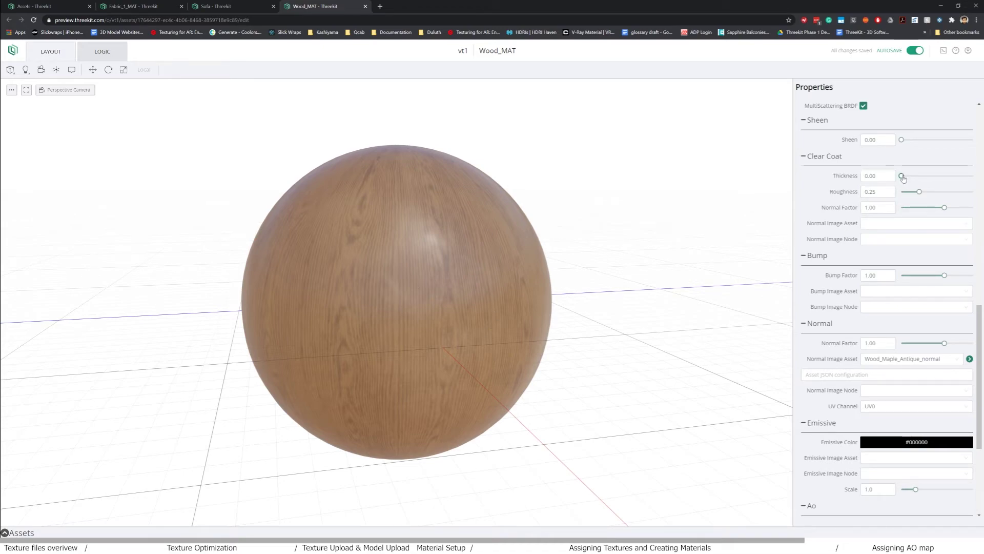
pyautogui.moveTo(903, 178)
pyautogui.mouseDown()
pyautogui.moveTo(967, 188)
pyautogui.moveTo(890, 187)
pyautogui.mouseUp()
pyautogui.scroll(-2, 467, 253)
pyautogui.moveTo(467, 252); pyautogui.dragTo(468, 281)
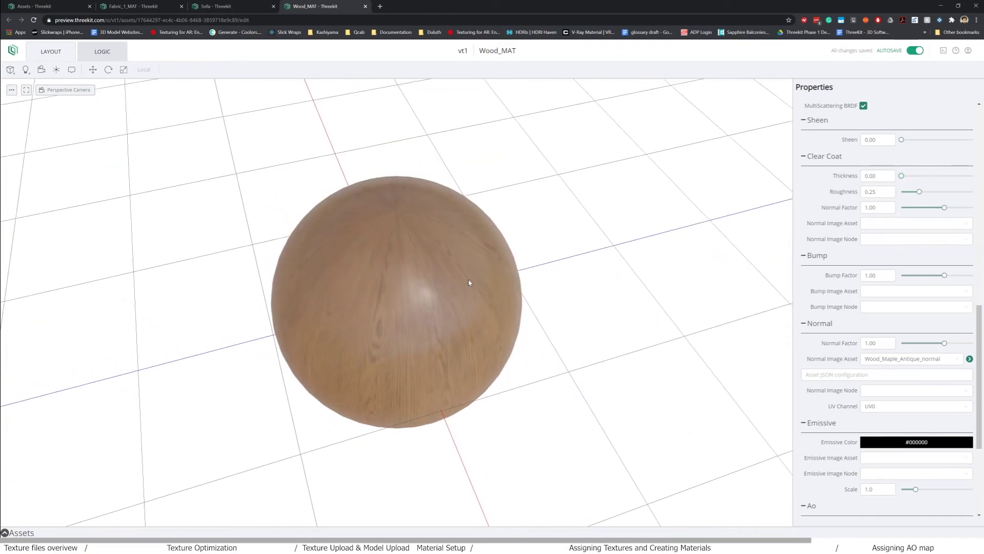
# Assign Wood_MAT as the material reference asset of the Legs_Sofa node in the Sofa model.
pyautogui.click(212, 7)
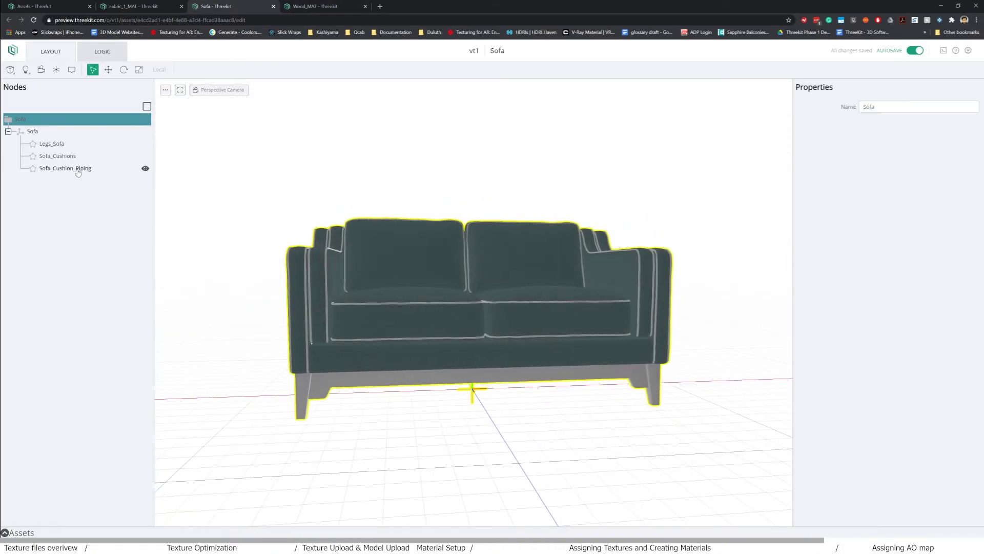
pyautogui.click(53, 144)
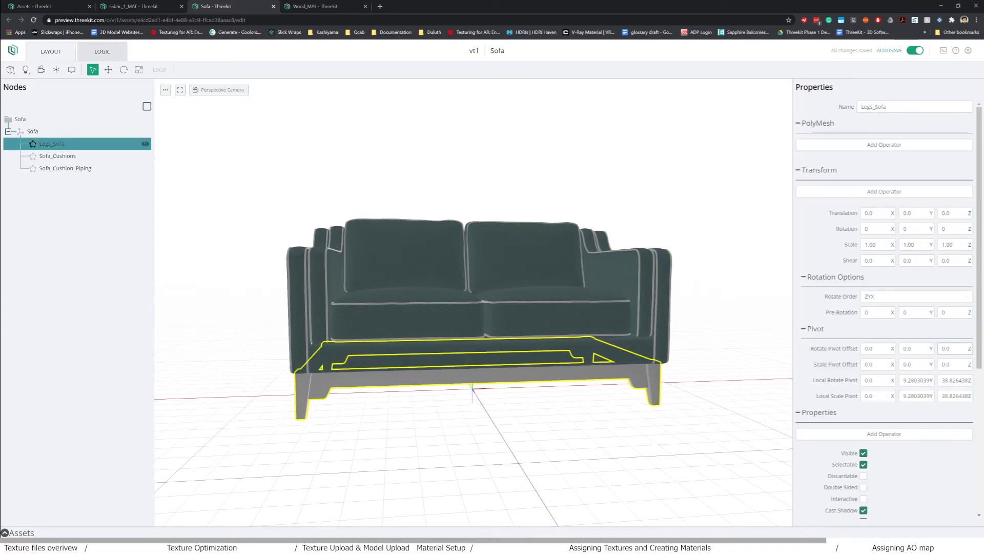
pyautogui.scroll(-5, 884, 307)
pyautogui.click(905, 476)
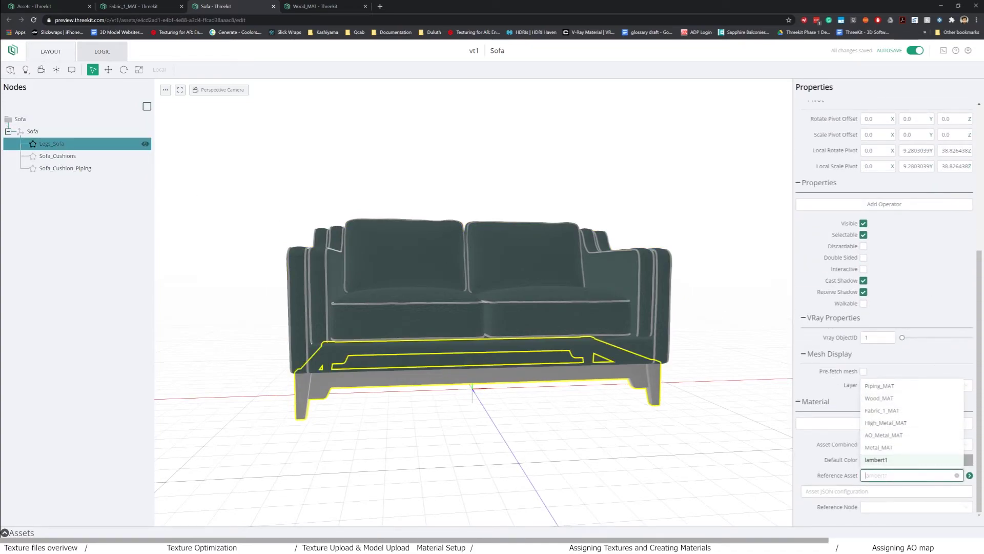
pyautogui.click(879, 398)
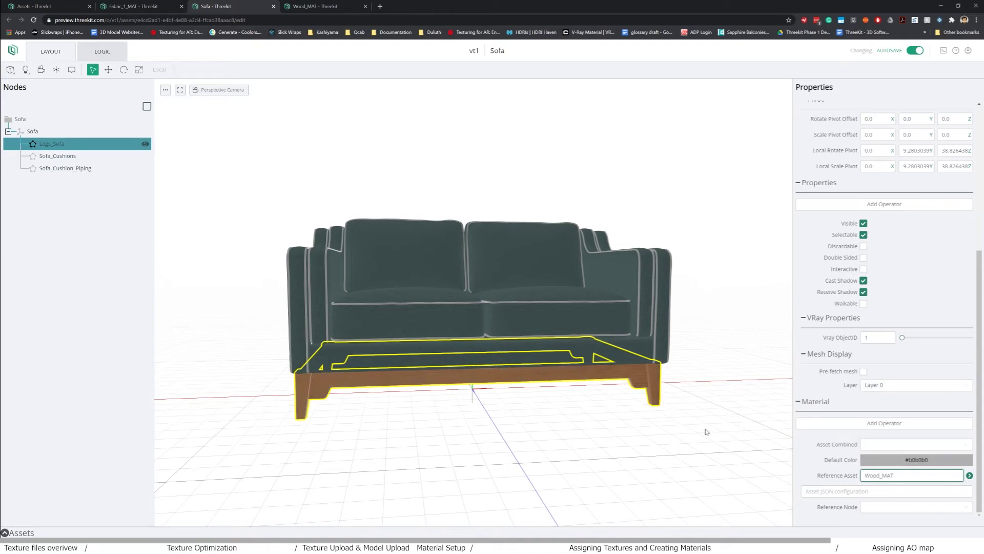
# Examine the wood grain on the sofa's legs and base frame up close, then clear the selection.
pyautogui.scroll(5, 662, 424)
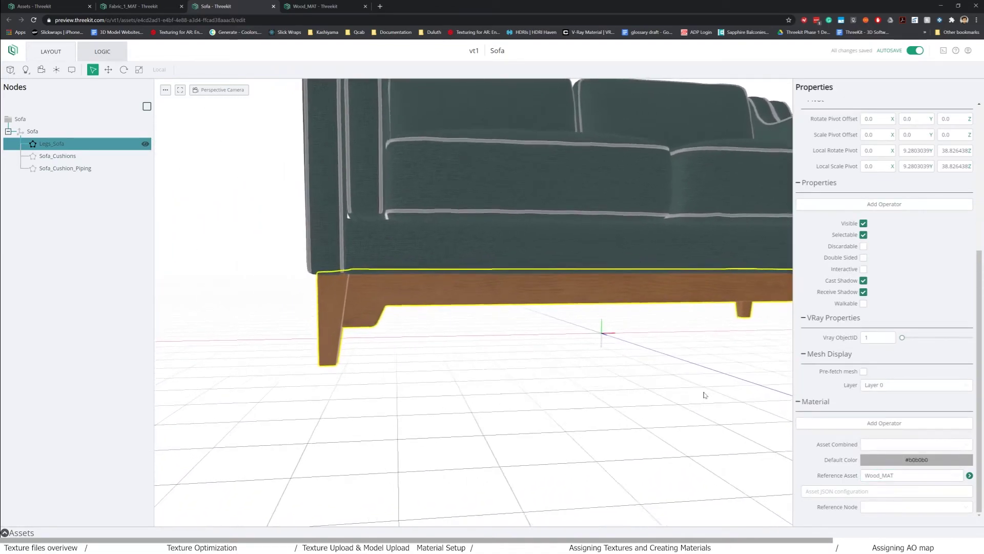
pyautogui.scroll(2, 457, 370)
pyautogui.moveTo(465, 371); pyautogui.dragTo(506, 374)
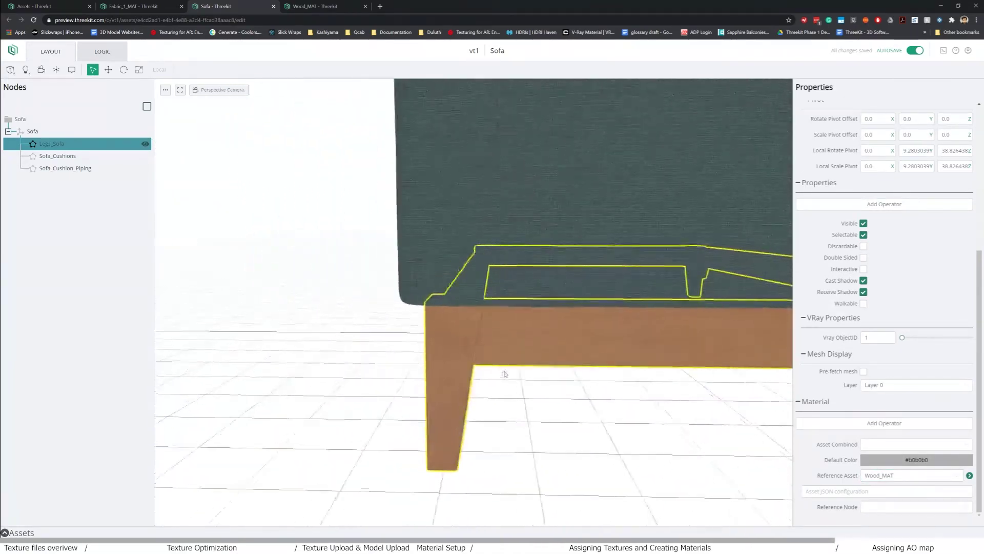
pyautogui.moveTo(605, 374); pyautogui.dragTo(613, 417)
pyautogui.scroll(5, 618, 395)
pyautogui.scroll(-5, 607, 396)
pyautogui.click(619, 401)
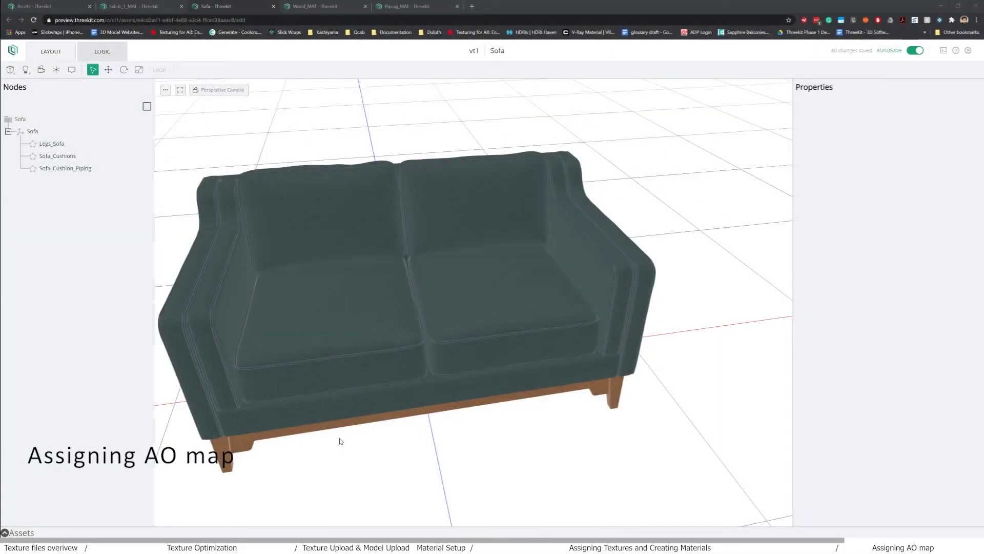
# Examine the shading of the sofa's seat, back cushions and arms before an AO map is applied.
pyautogui.moveTo(383, 410); pyautogui.dragTo(400, 395)
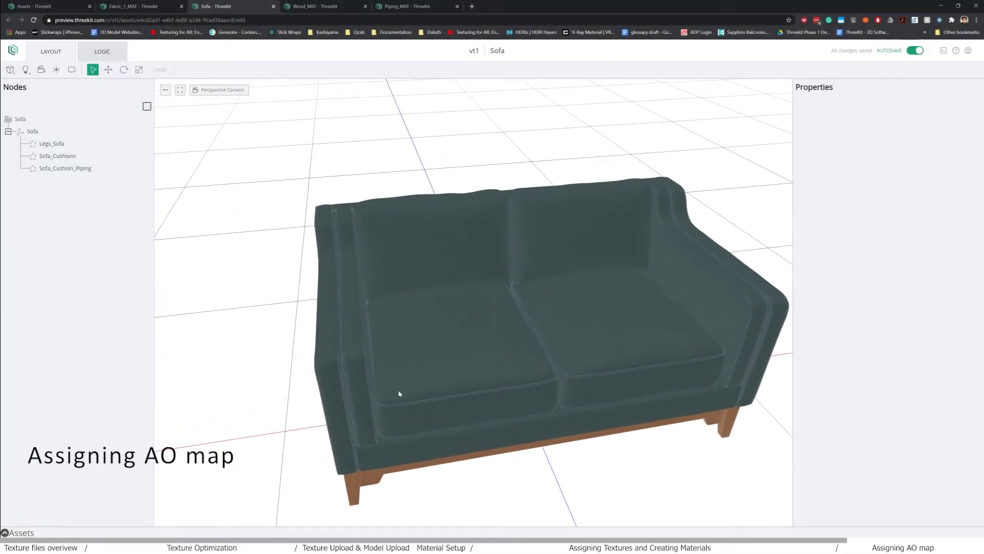
pyautogui.moveTo(486, 415); pyautogui.dragTo(522, 402)
pyautogui.moveTo(455, 398); pyautogui.dragTo(500, 406)
pyautogui.scroll(-5, 454, 380)
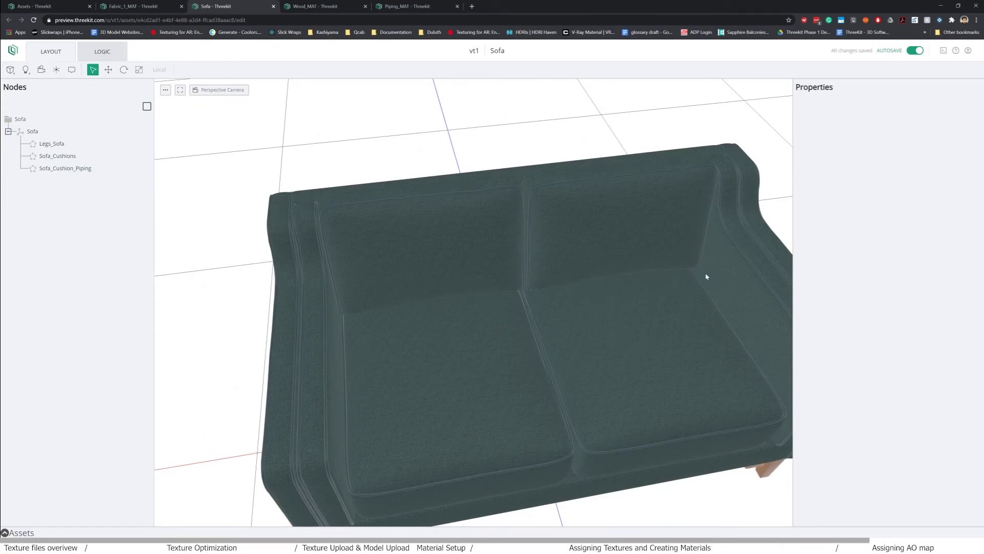
# Assign Sofa_1_AO as the AO image of the Fabric_1_MAT material.
pyautogui.click(147, 9)
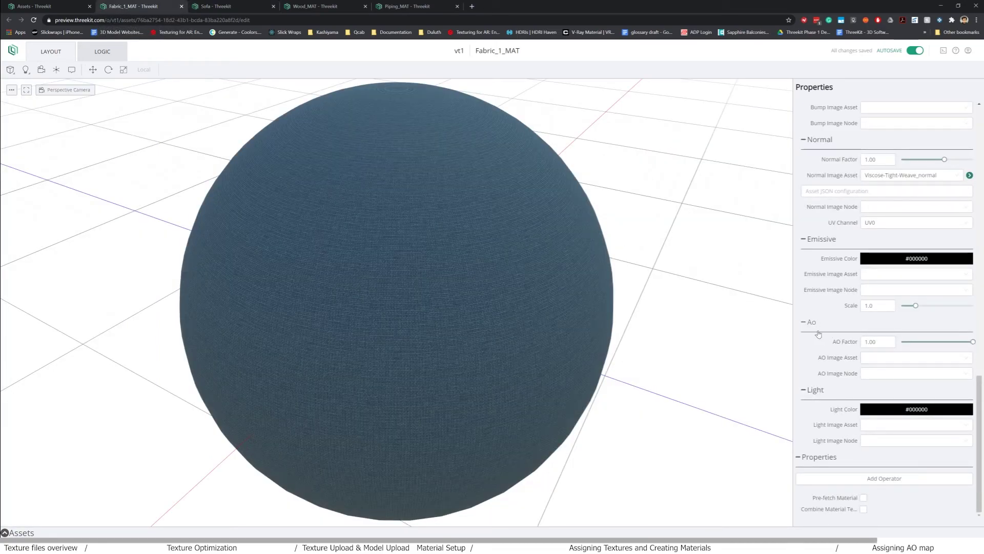
pyautogui.click(886, 358)
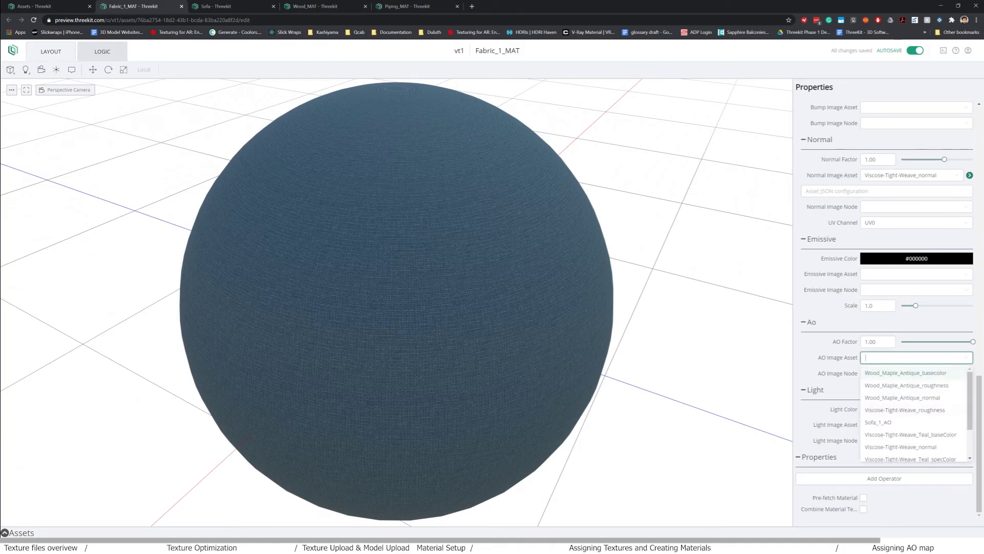
pyautogui.click(886, 422)
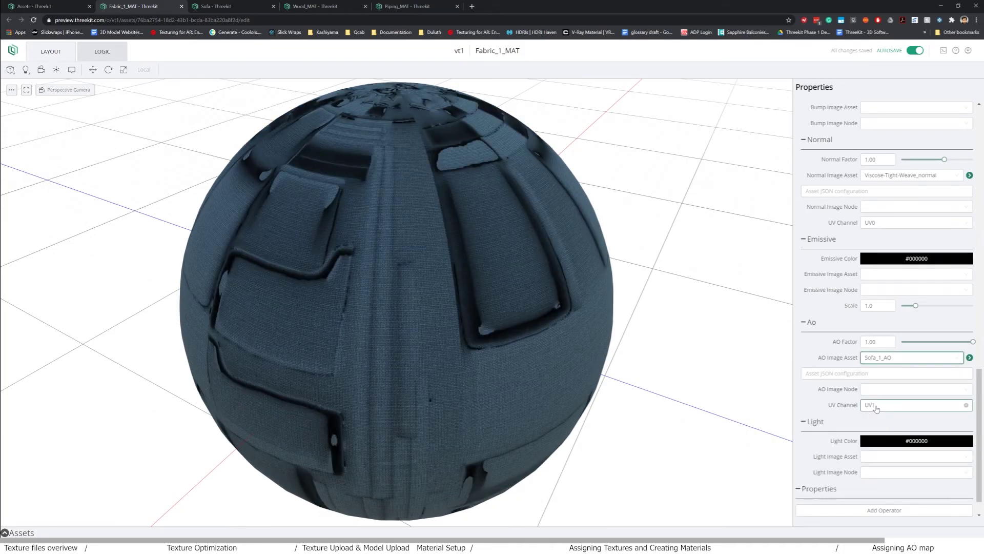
# Compare the UV channel settings of the AO image and the base image in Fabric_1_MAT.
pyautogui.click(876, 407)
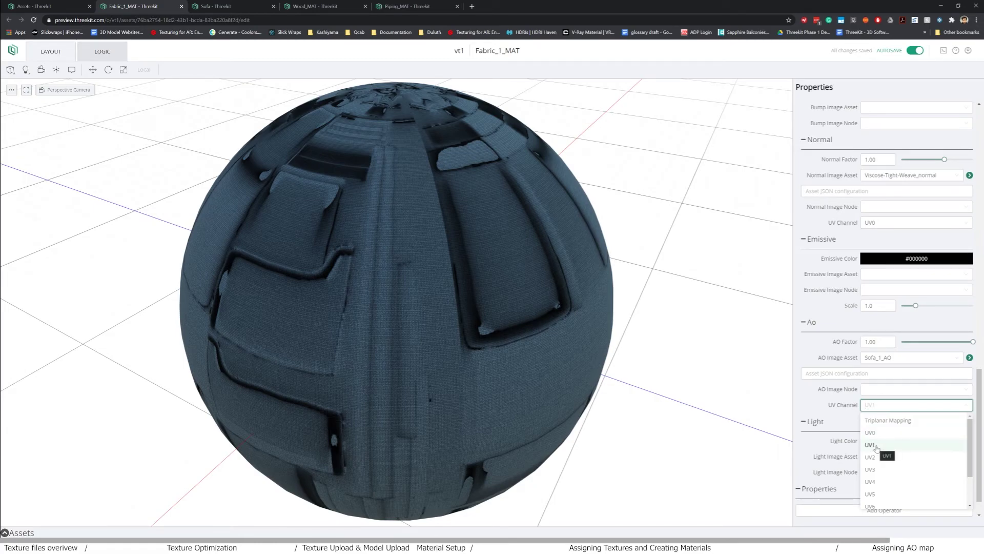
pyautogui.click(736, 353)
pyautogui.scroll(10, 906, 375)
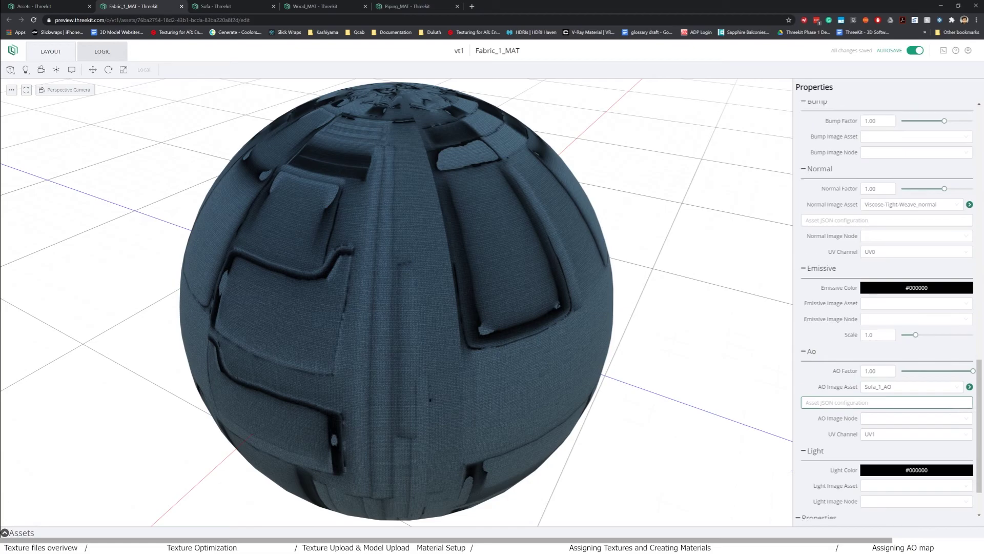
pyautogui.scroll(5, 906, 375)
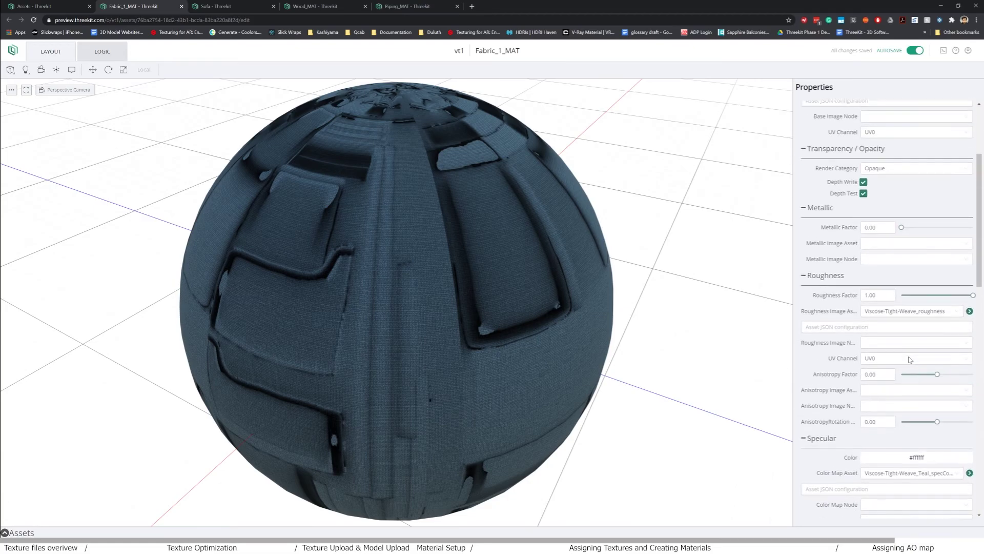
pyautogui.scroll(2, 909, 376)
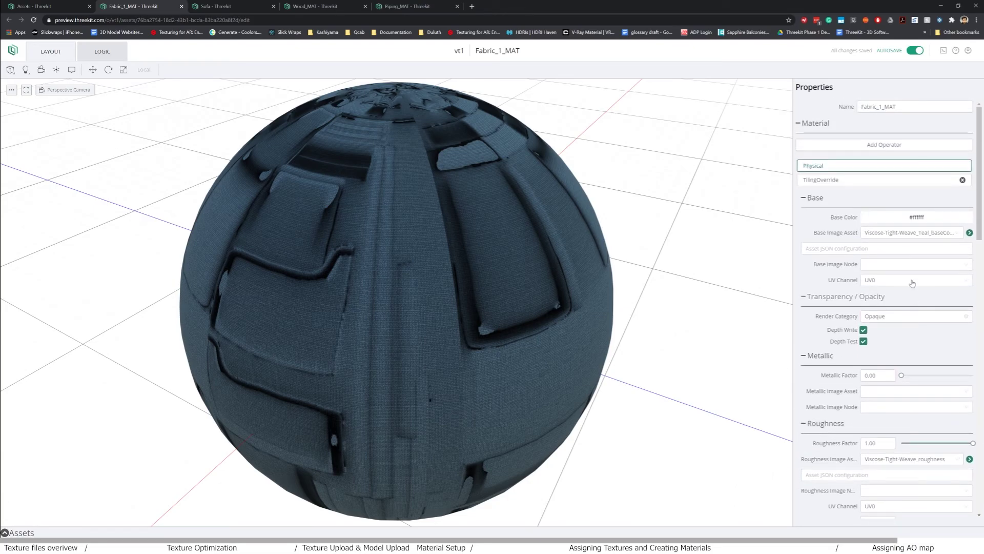
pyautogui.click(881, 282)
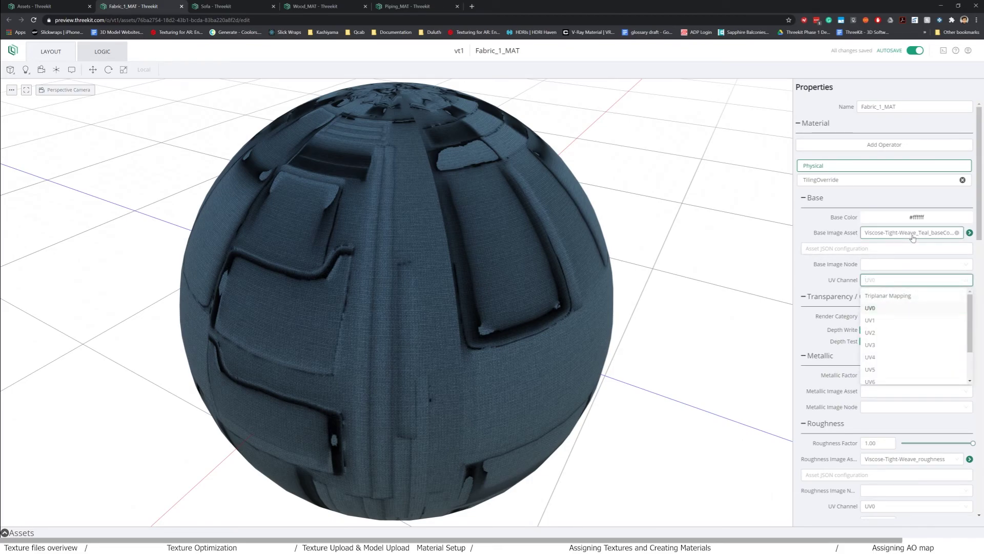
pyautogui.click(752, 331)
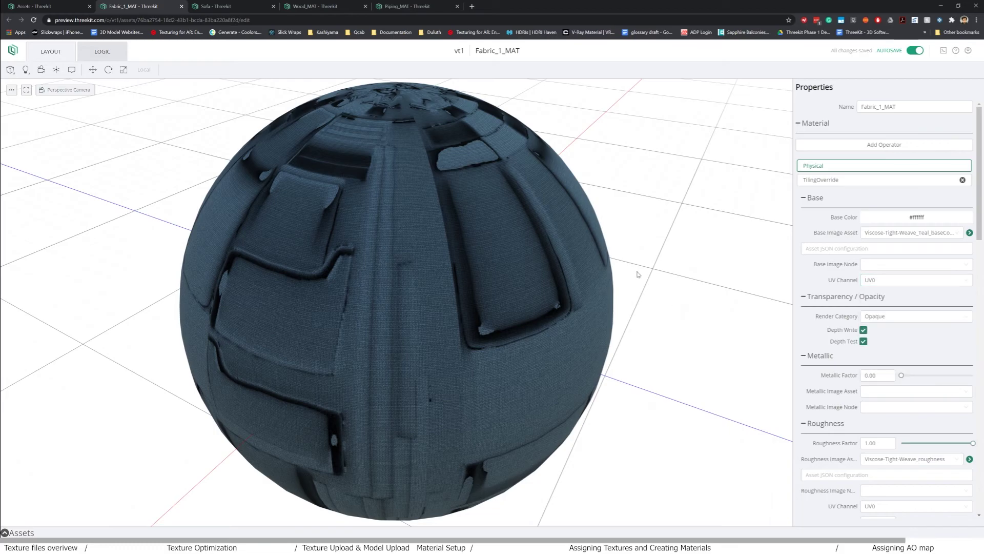
# Reload the Sofa model and examine the AO shading around its cushions and arms from several angles.
pyautogui.click(228, 7)
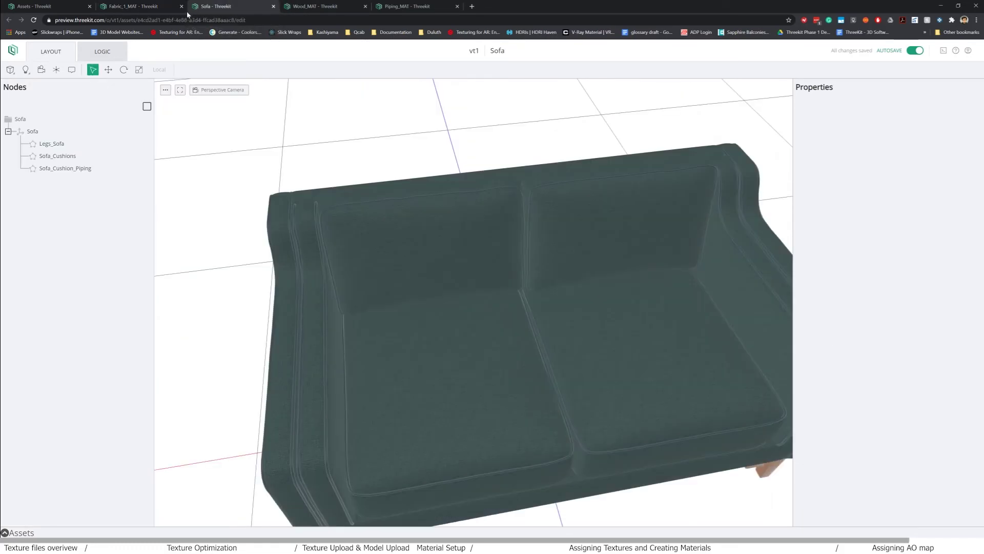
pyautogui.click(34, 21)
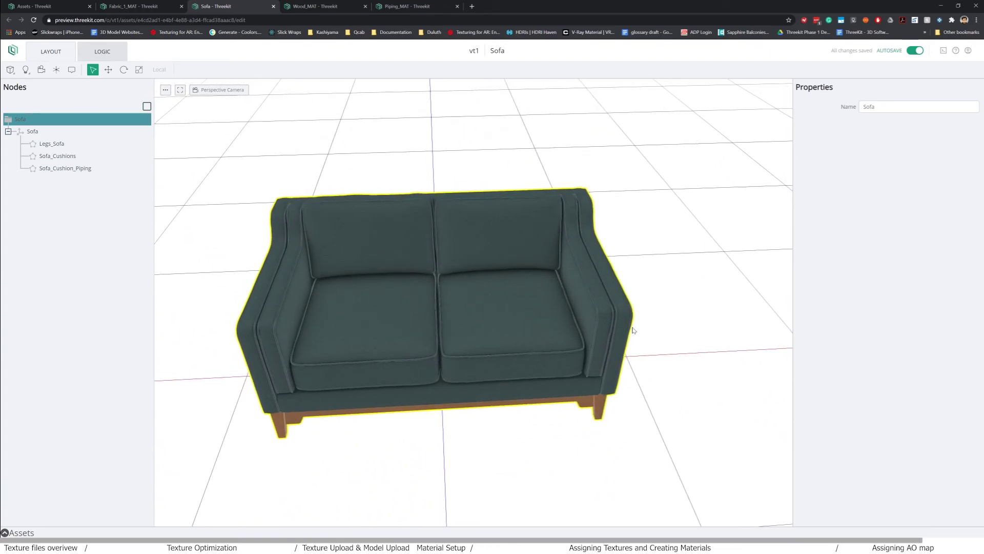
pyautogui.moveTo(633, 330); pyautogui.dragTo(493, 276)
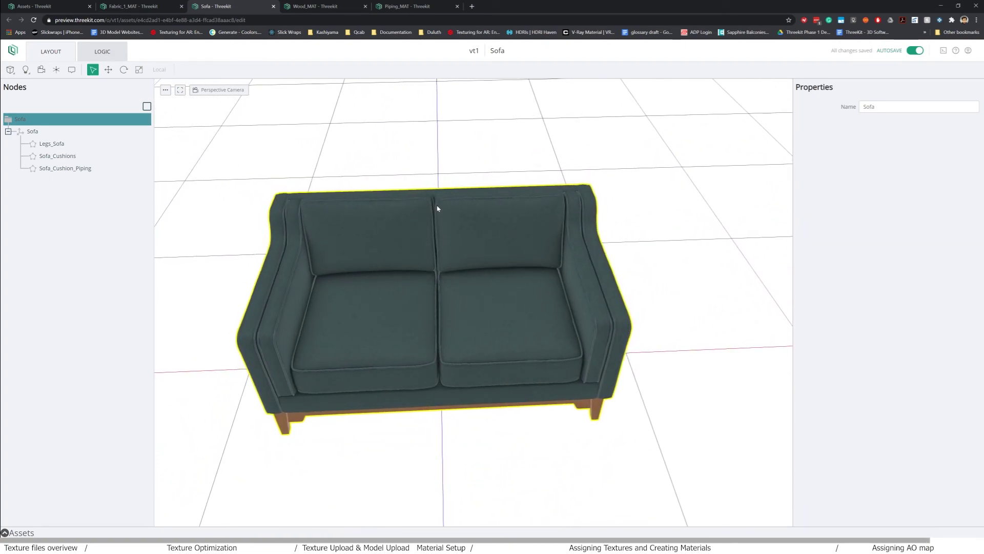
pyautogui.moveTo(591, 407); pyautogui.dragTo(370, 293)
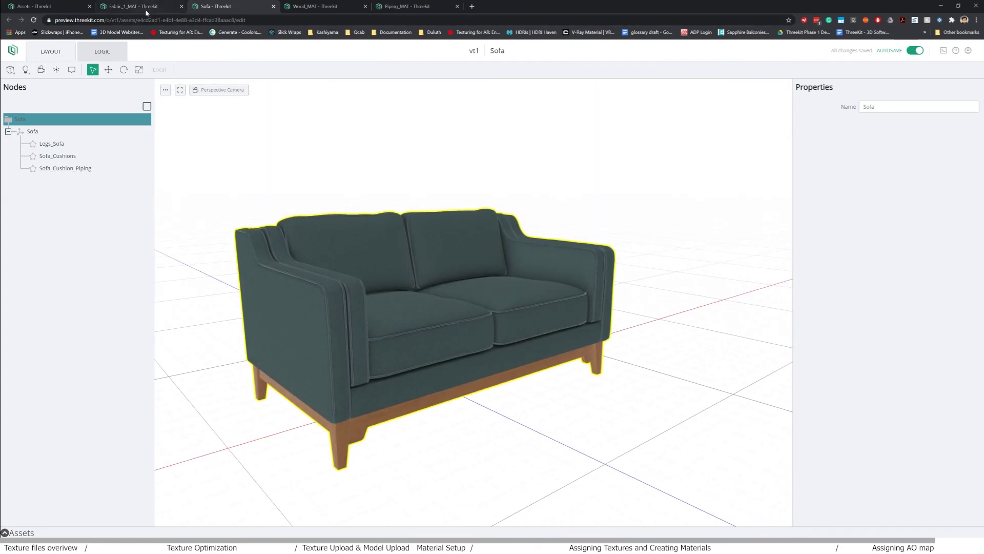
# Assign Sofa_1_AO as the AO image of the Wood_MAT material and set its UV channel to UV1.
pyautogui.click(314, 8)
pyautogui.scroll(-4, 860, 325)
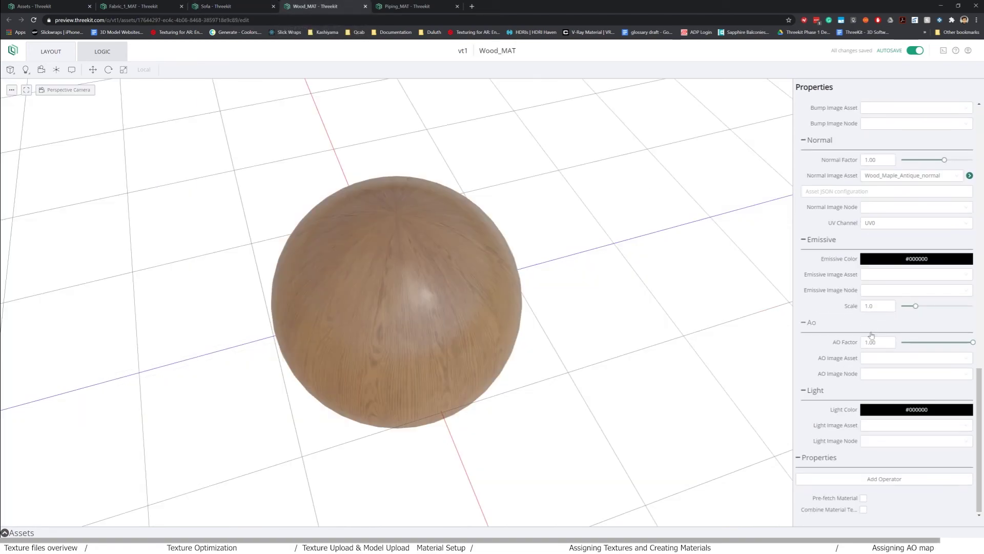
pyautogui.click(882, 357)
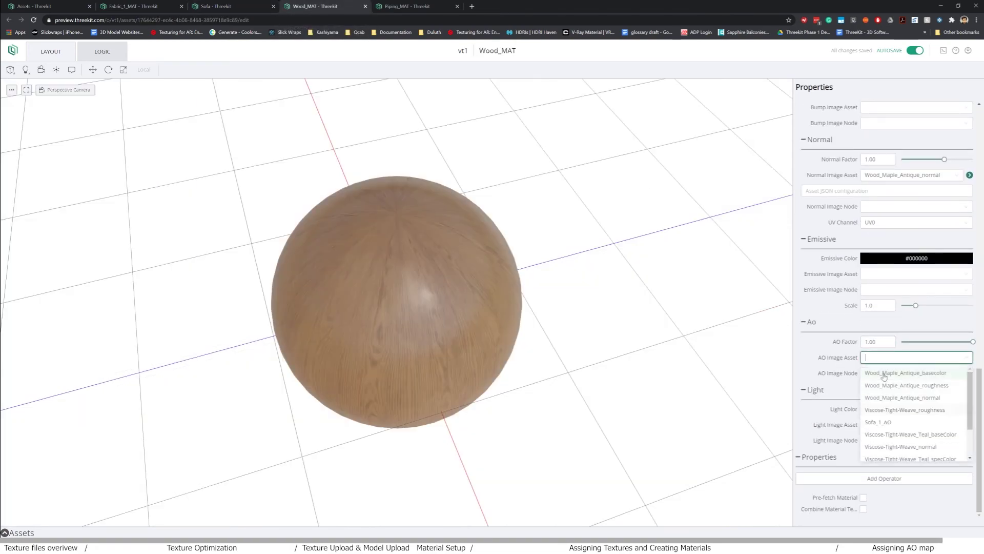
pyautogui.click(889, 422)
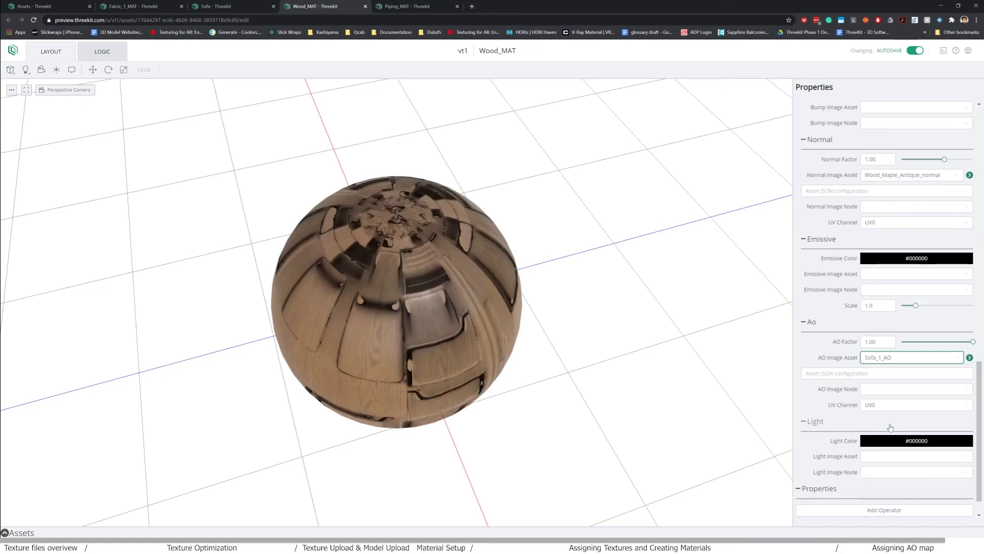
pyautogui.click(886, 407)
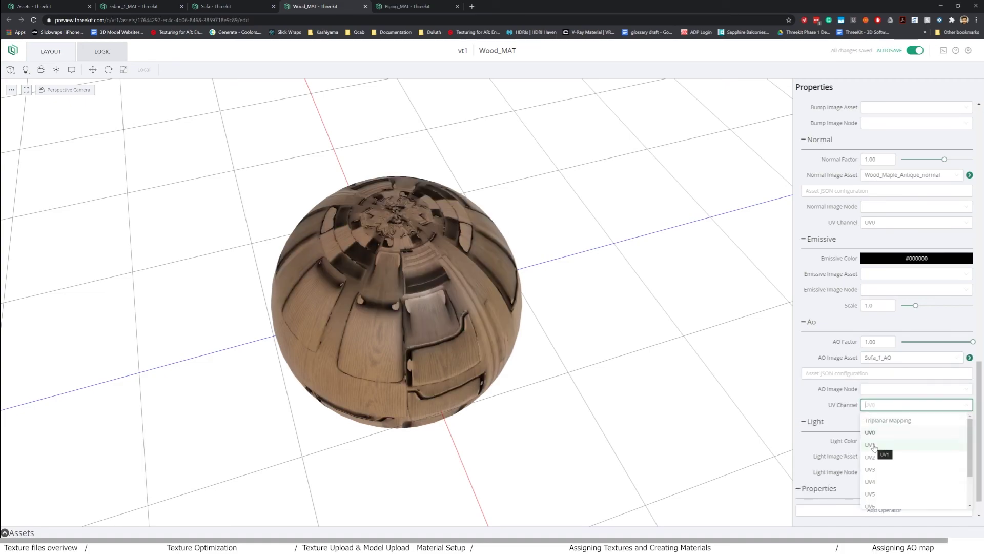
pyautogui.click(874, 445)
# Assign Sofa_1_AO as the AO image of the Piping_MAT material and set its UV channel to UV1.
pyautogui.click(405, 6)
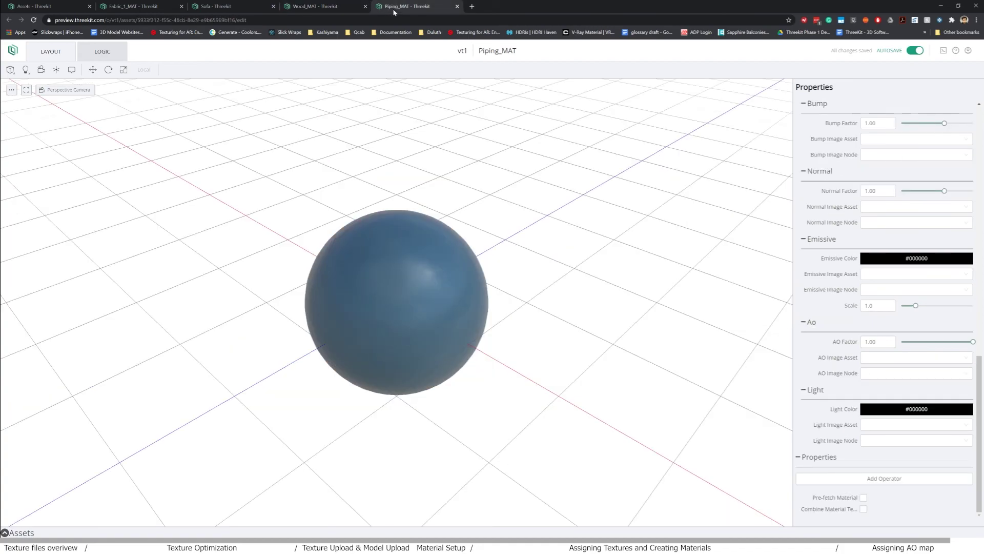
pyautogui.click(892, 357)
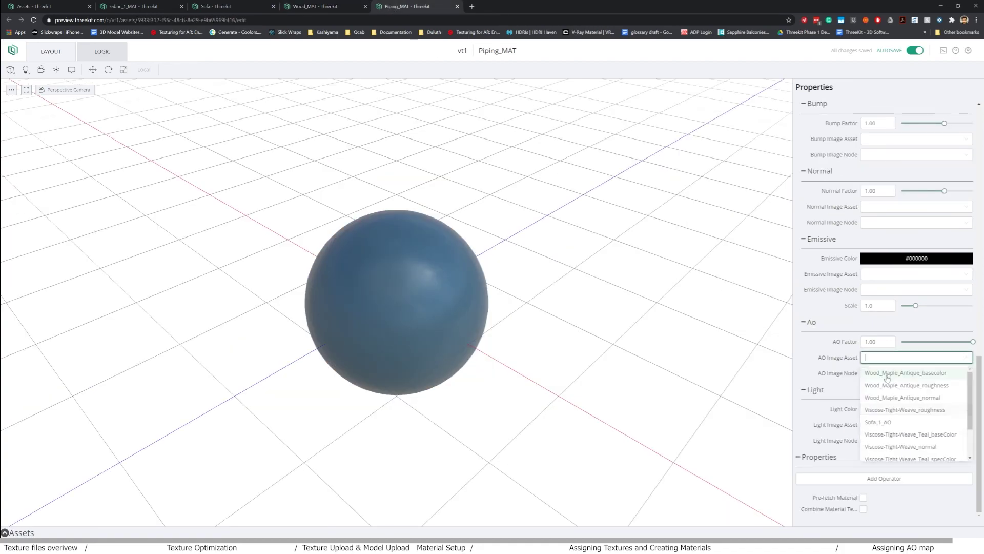
pyautogui.click(892, 422)
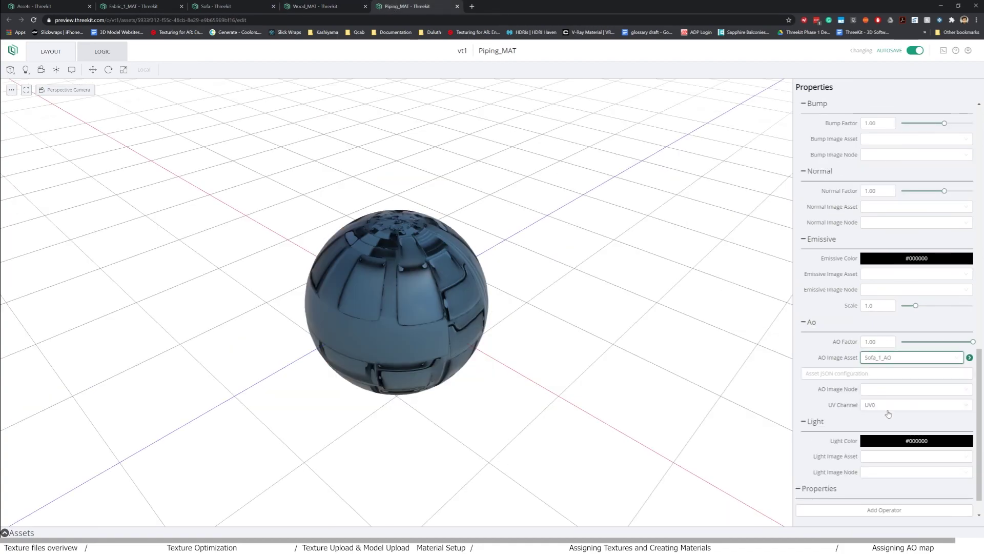
pyautogui.click(900, 404)
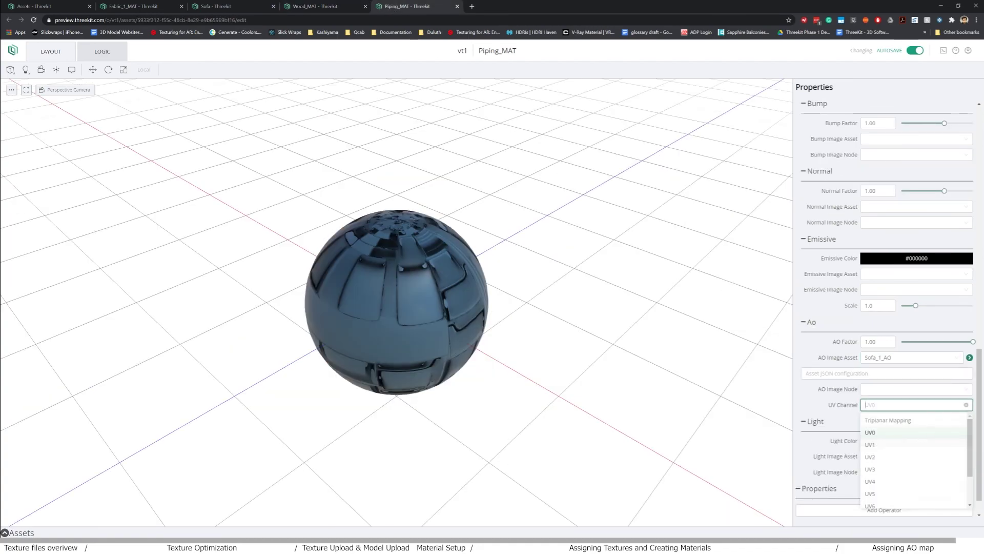
pyautogui.click(880, 445)
# Reload the Sofa model and examine the AO shading on its cushions, piping and wooden legs.
pyautogui.click(203, 7)
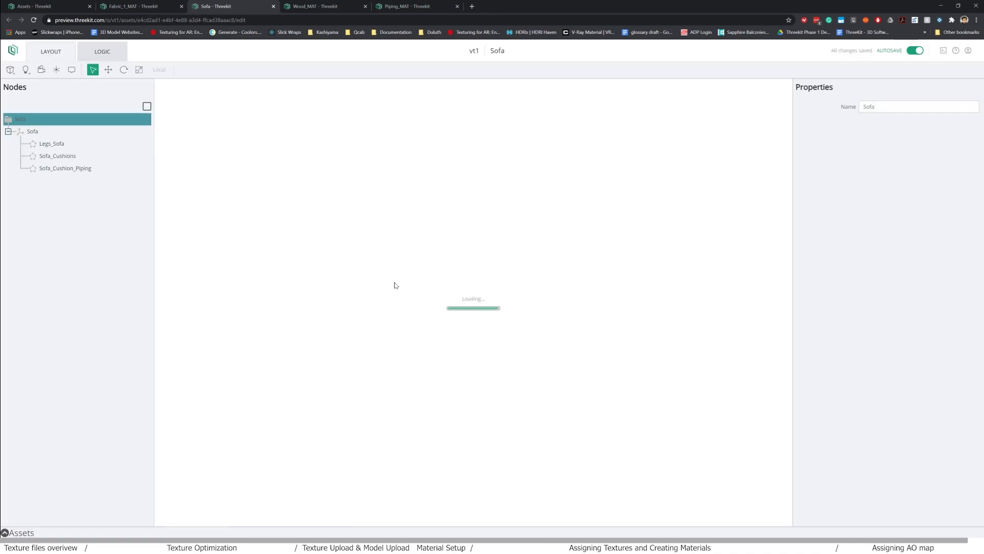
pyautogui.moveTo(491, 367); pyautogui.dragTo(403, 333)
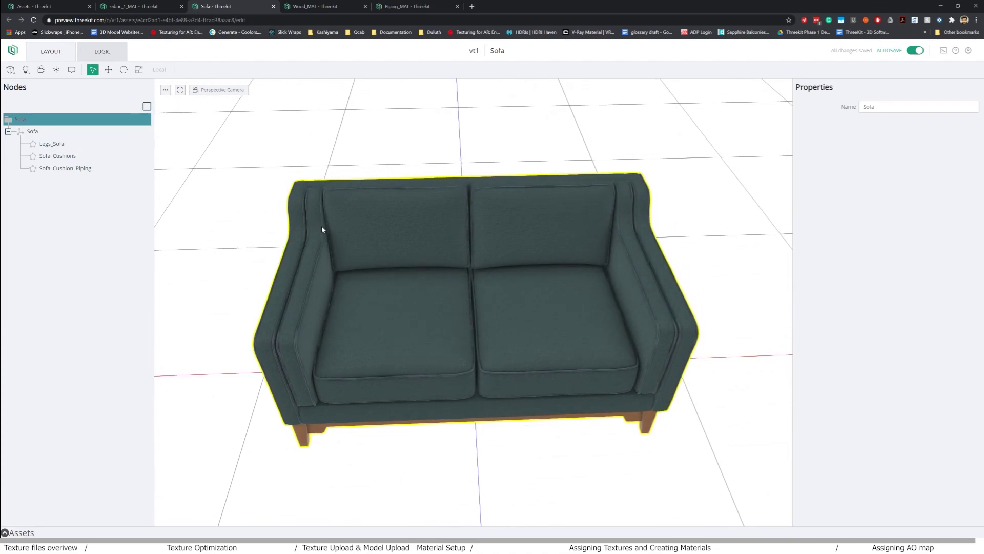